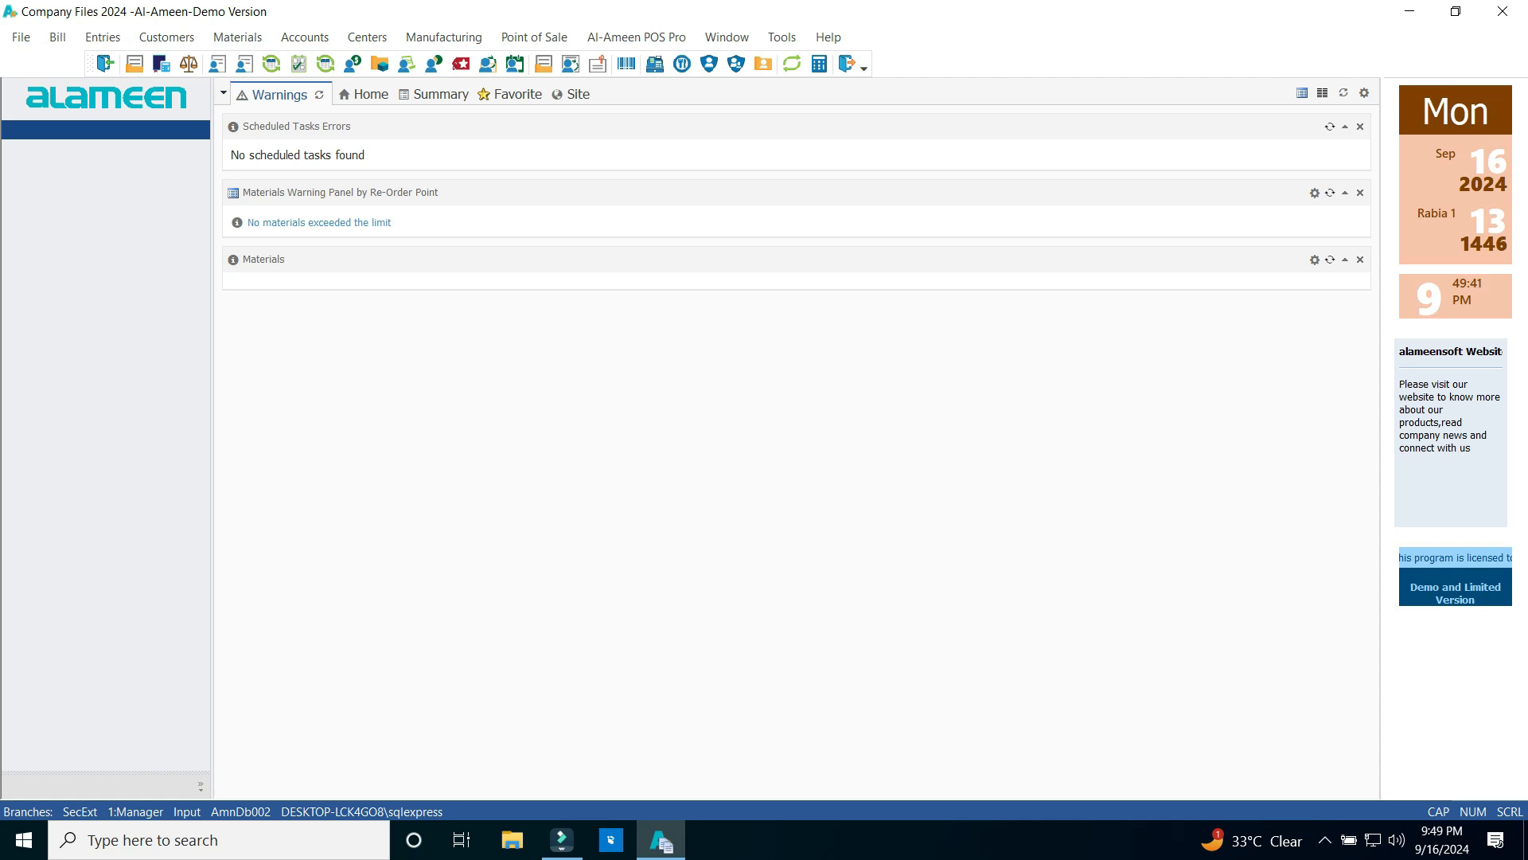
# Open the Addresses Chart from Customers > Addresses Management, then reopen the Customers menu
pyautogui.click(166, 36)
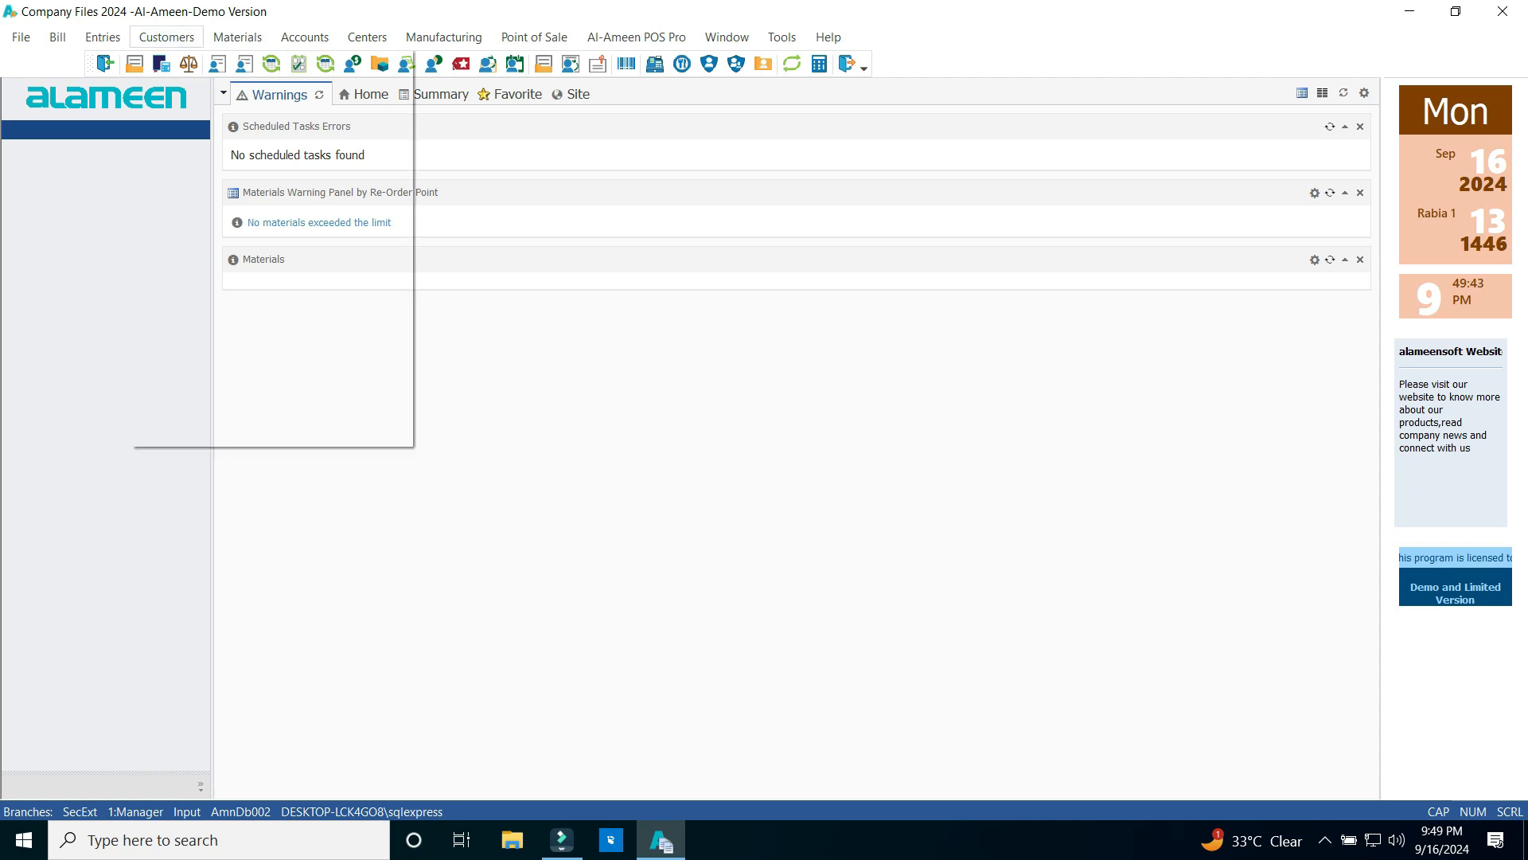
pyautogui.moveTo(239, 410)
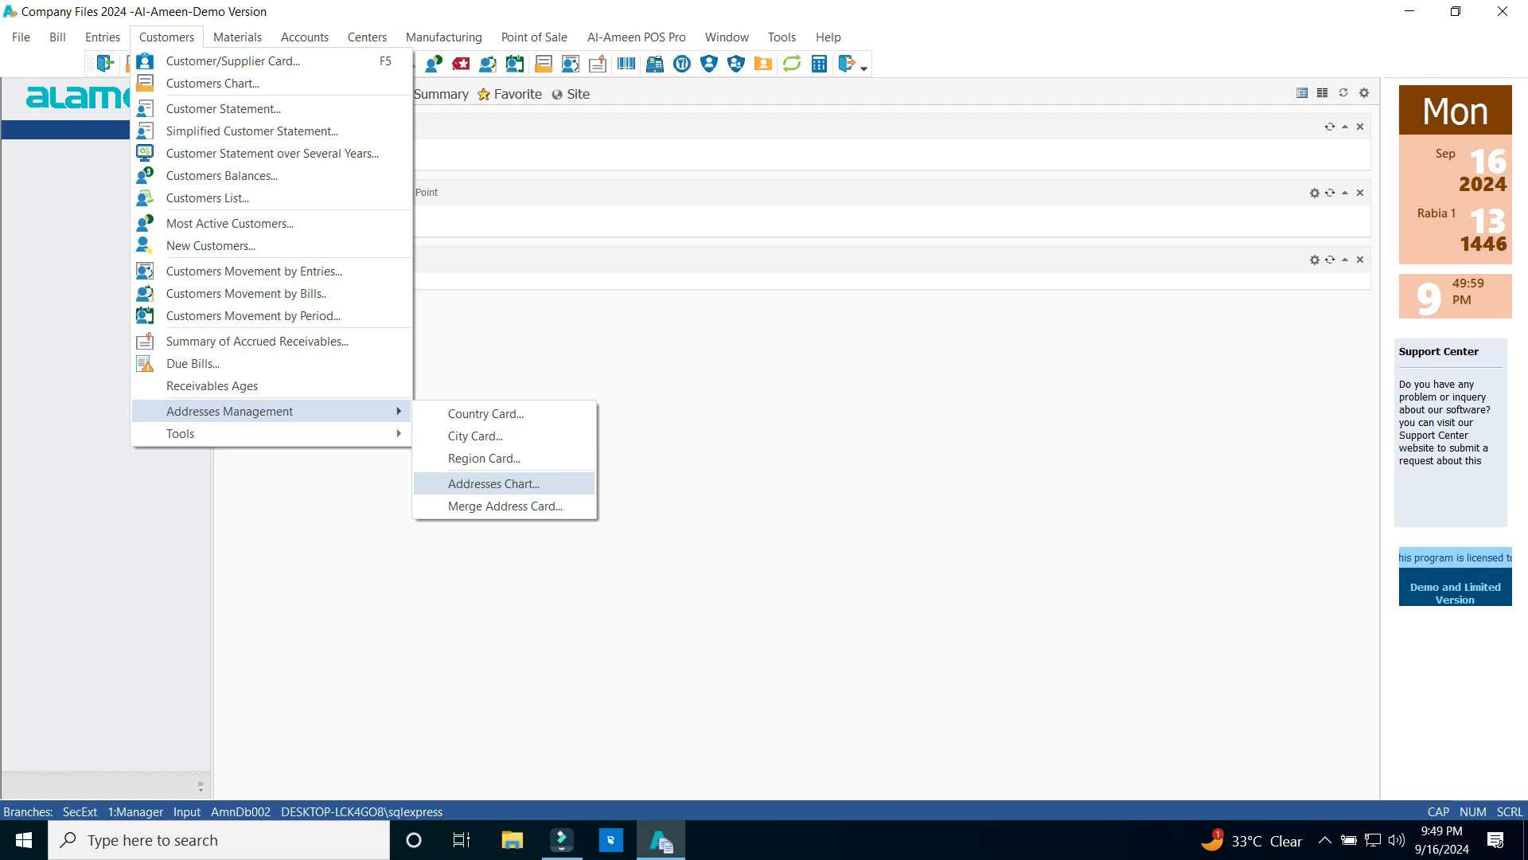
pyautogui.click(494, 484)
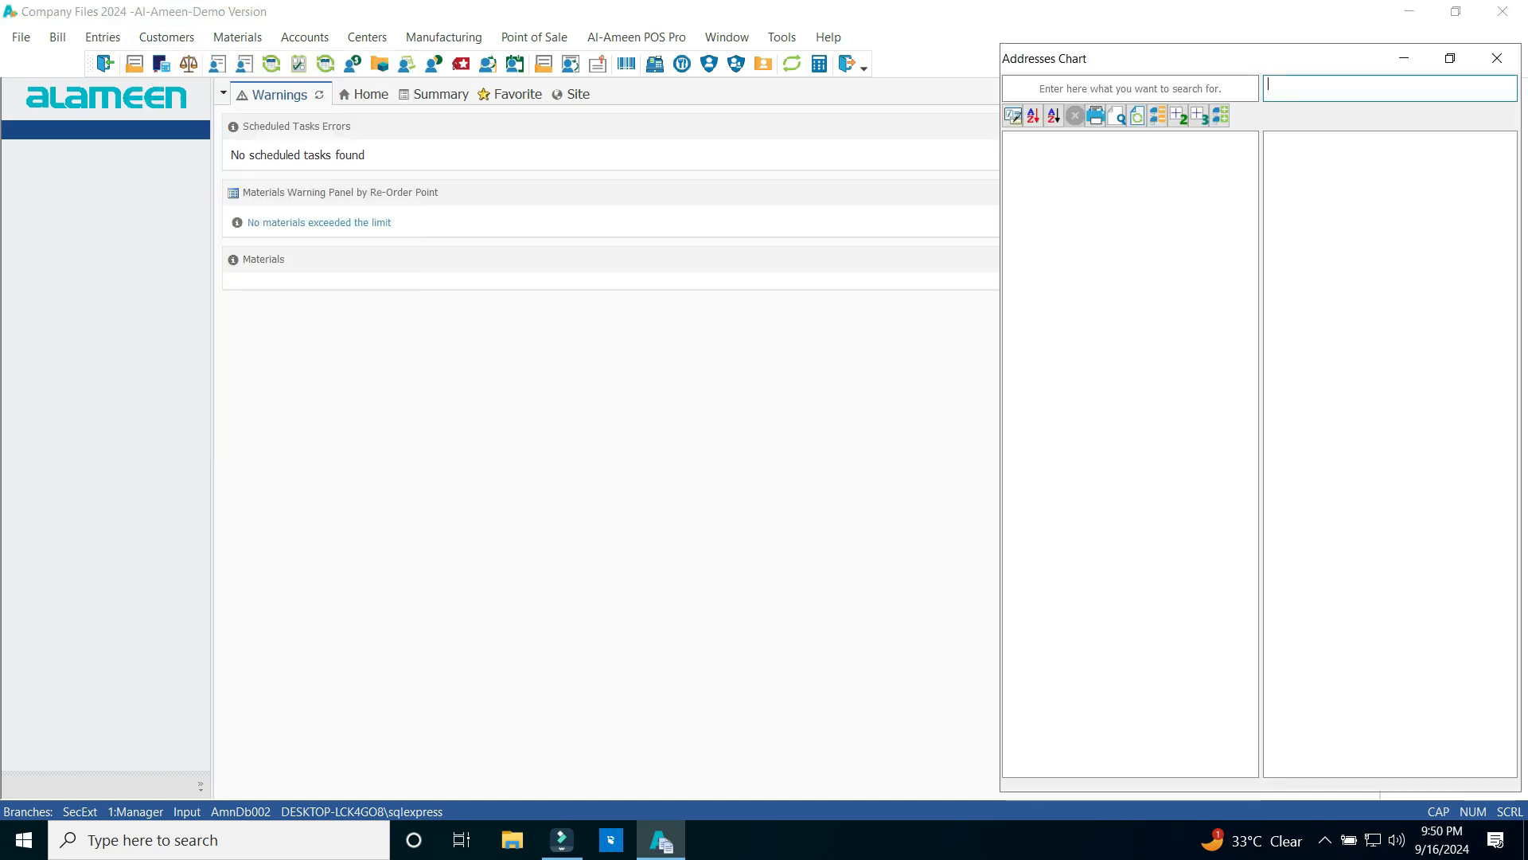
pyautogui.click(166, 37)
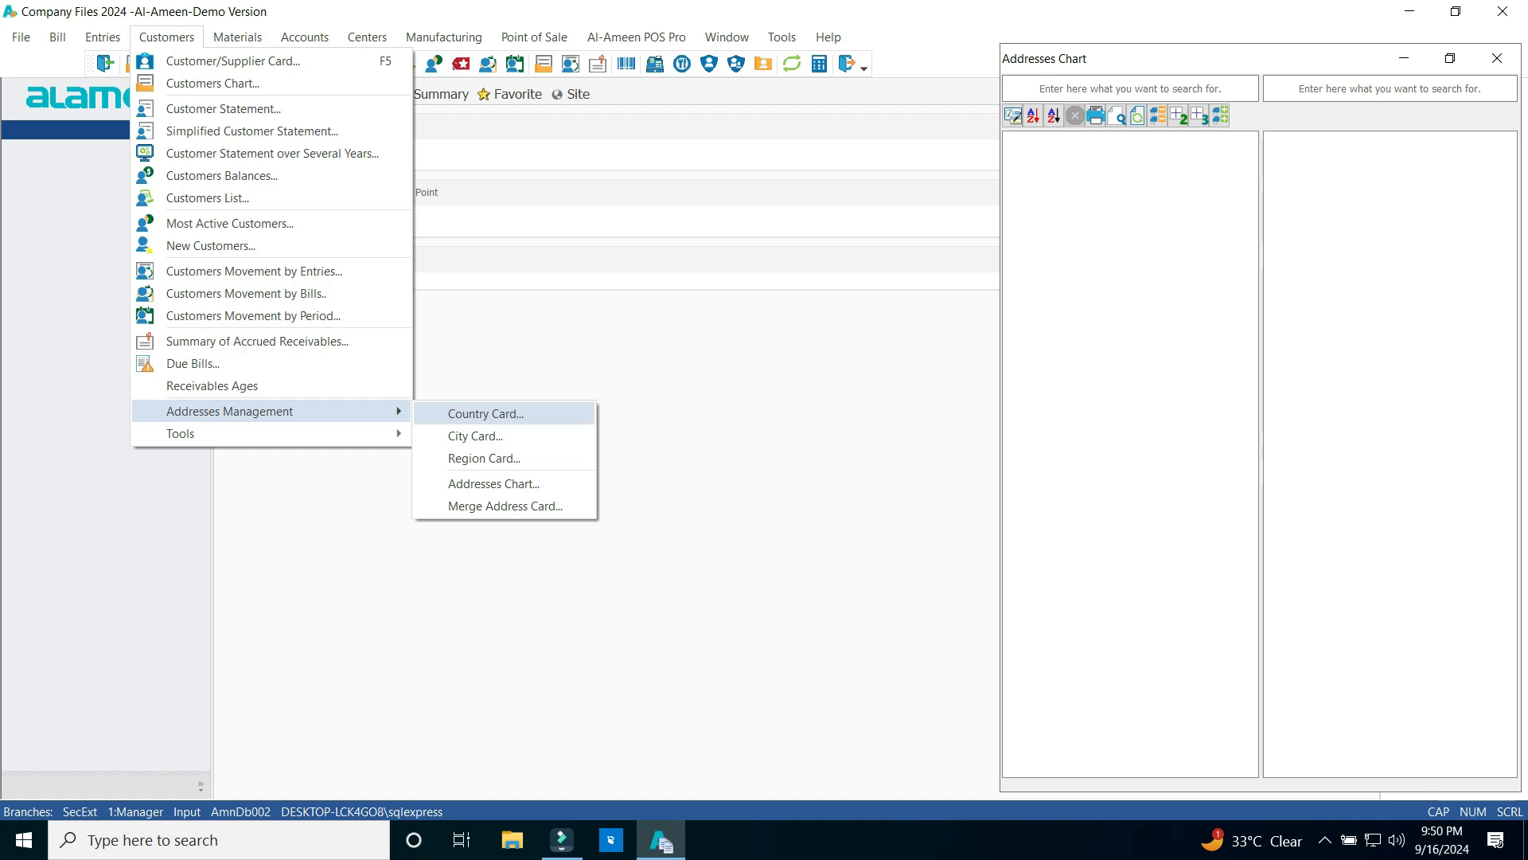
# Create country code 01 named UAE with Latin name UAE, save it and close the Country Card
pyautogui.click(485, 413)
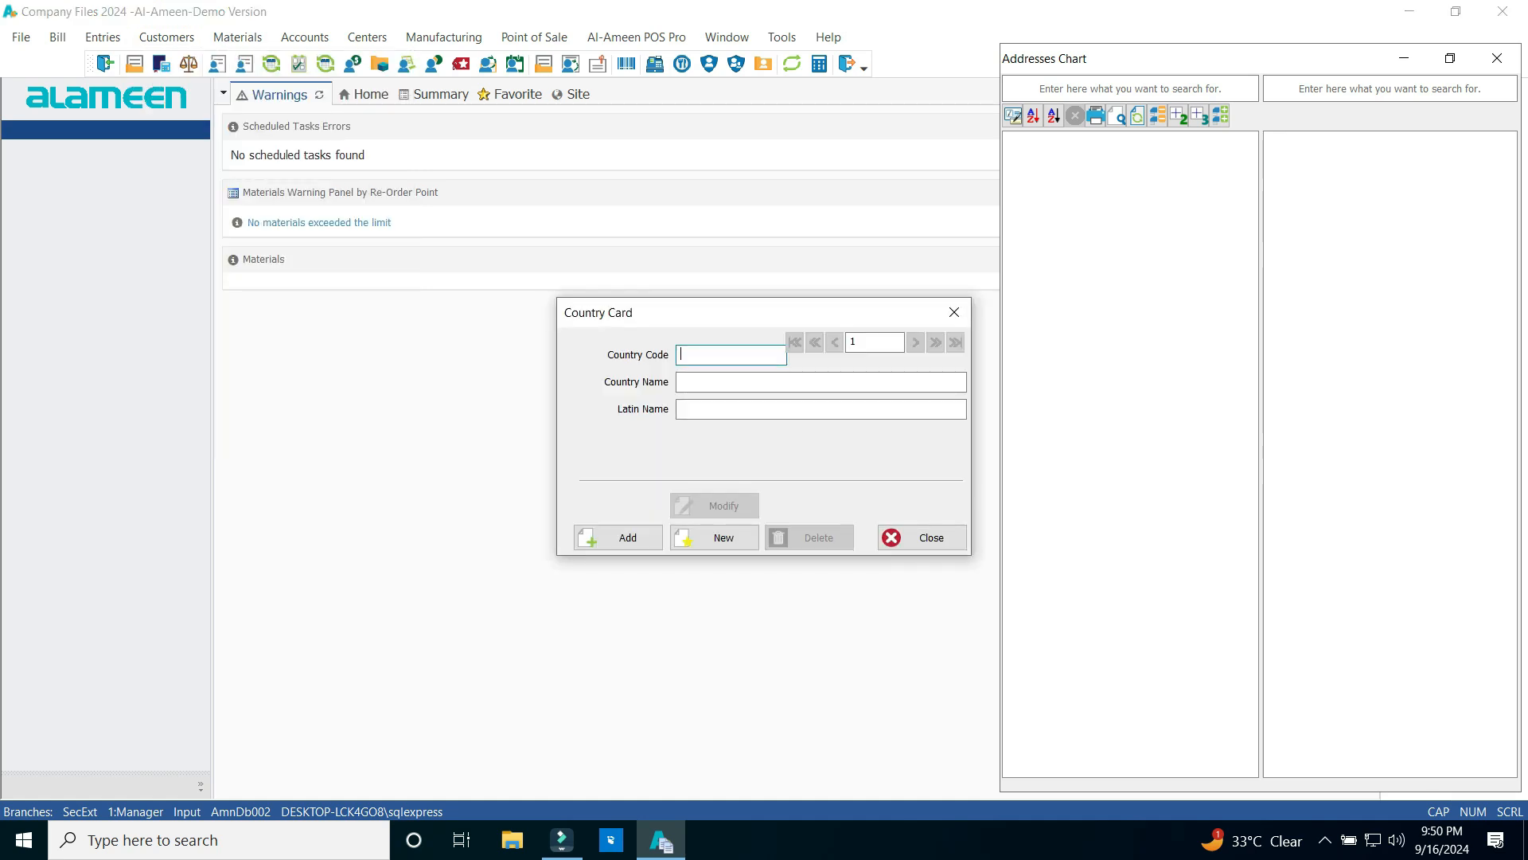
pyautogui.write('01')
pyautogui.click(741, 382)
pyautogui.write('UAE')
pyautogui.press('Tab')
pyautogui.write('UAE')
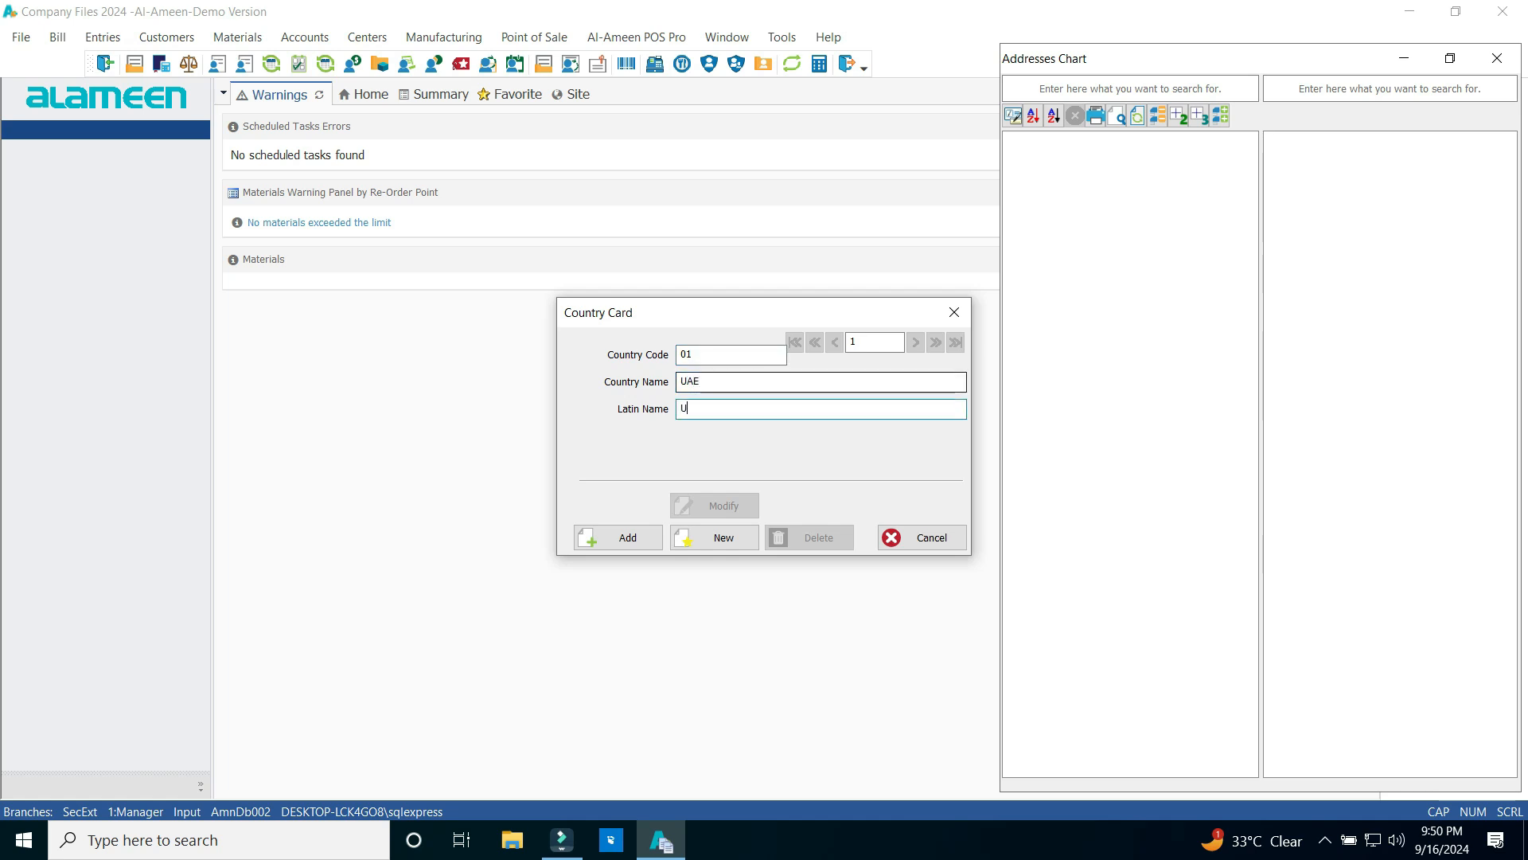
pyautogui.hotkey('shift', 'Tab')
pyautogui.press('Tab')
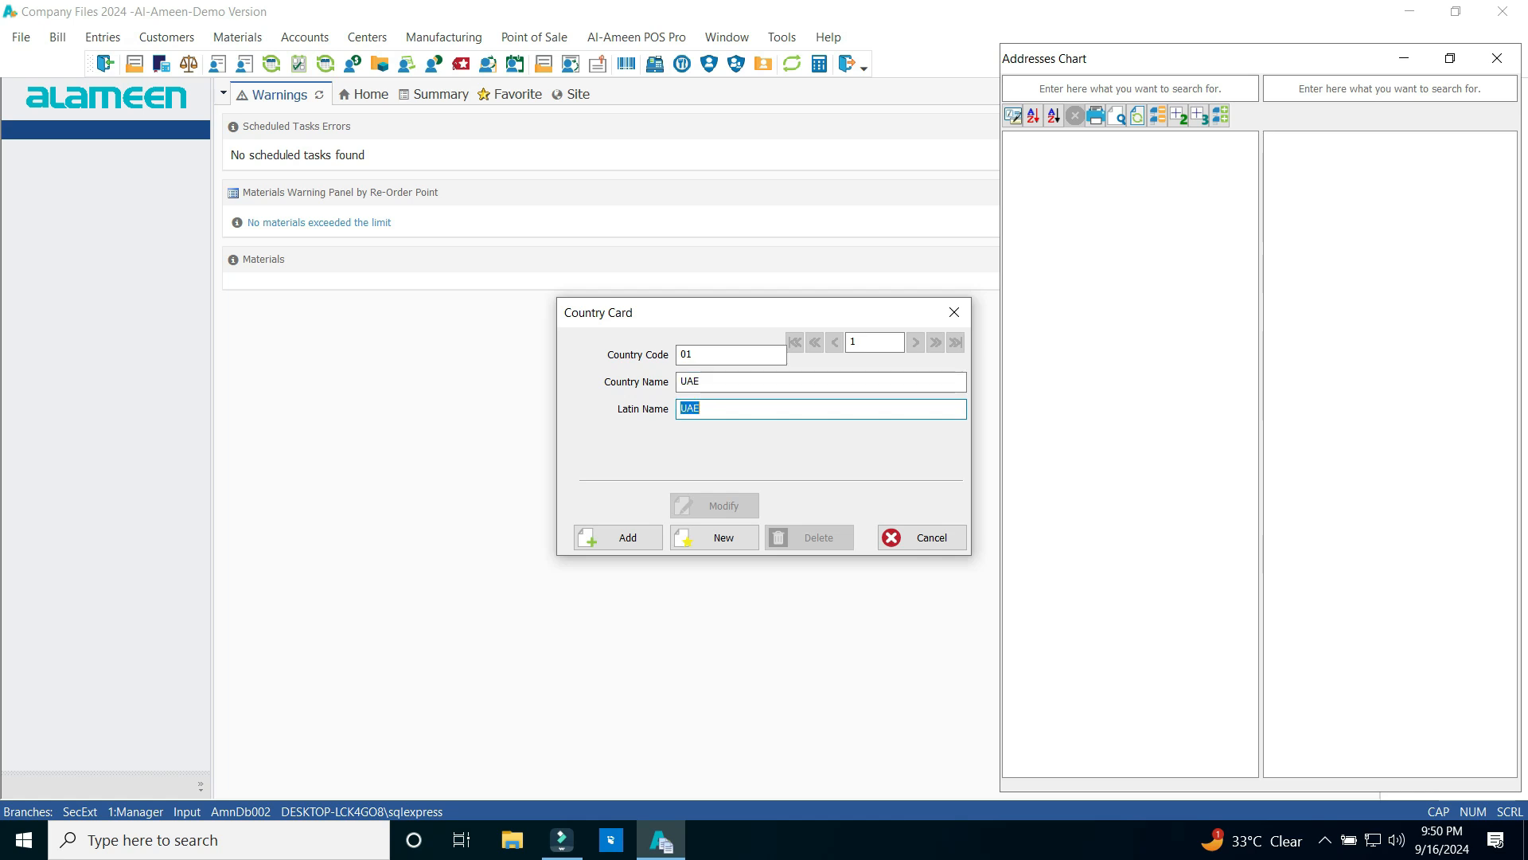
pyautogui.press('Return')
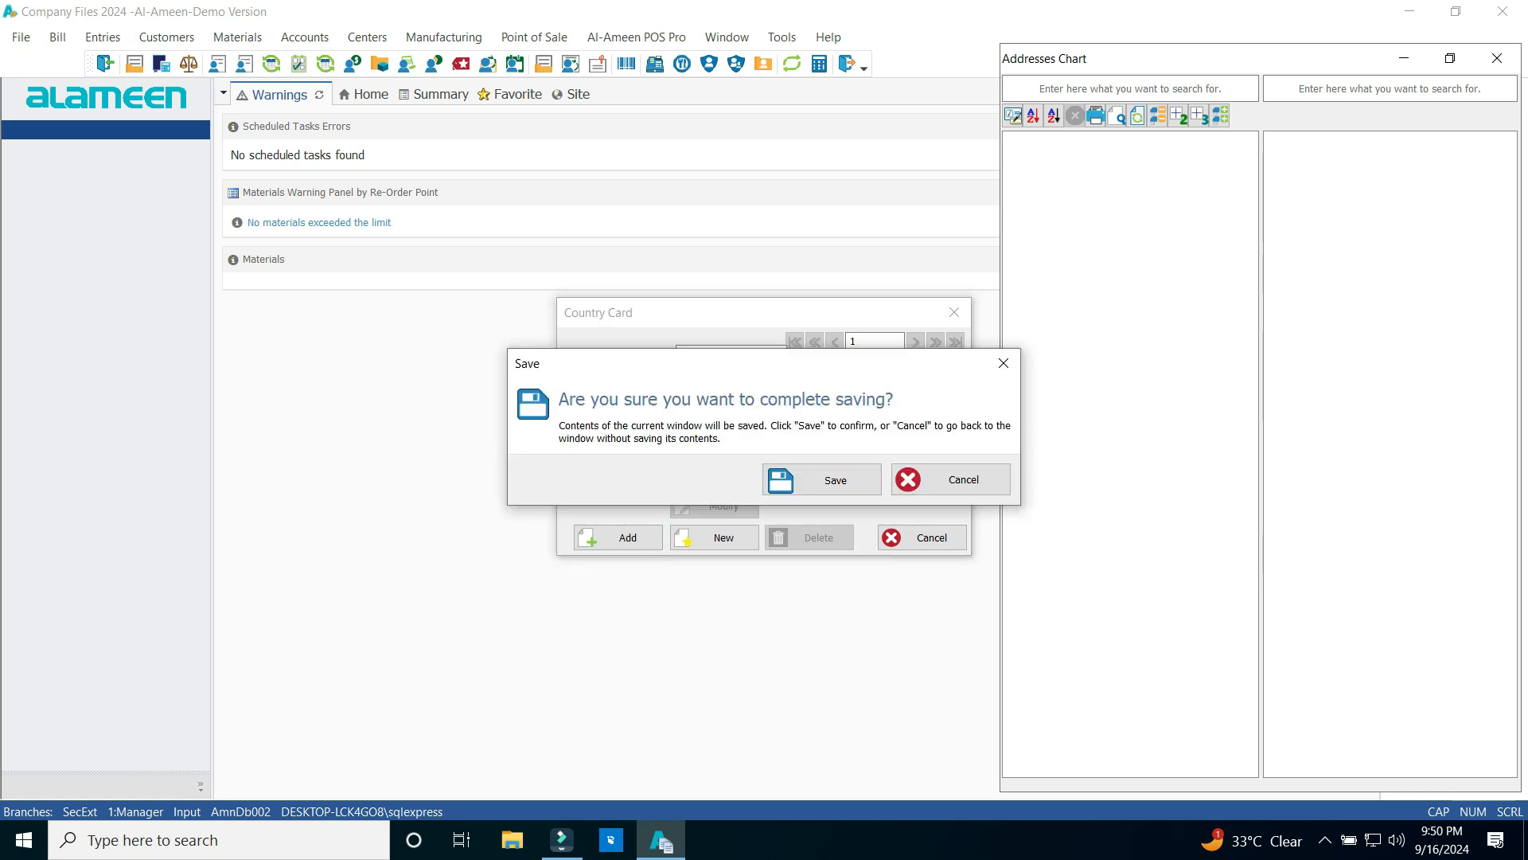
pyautogui.press('Return')
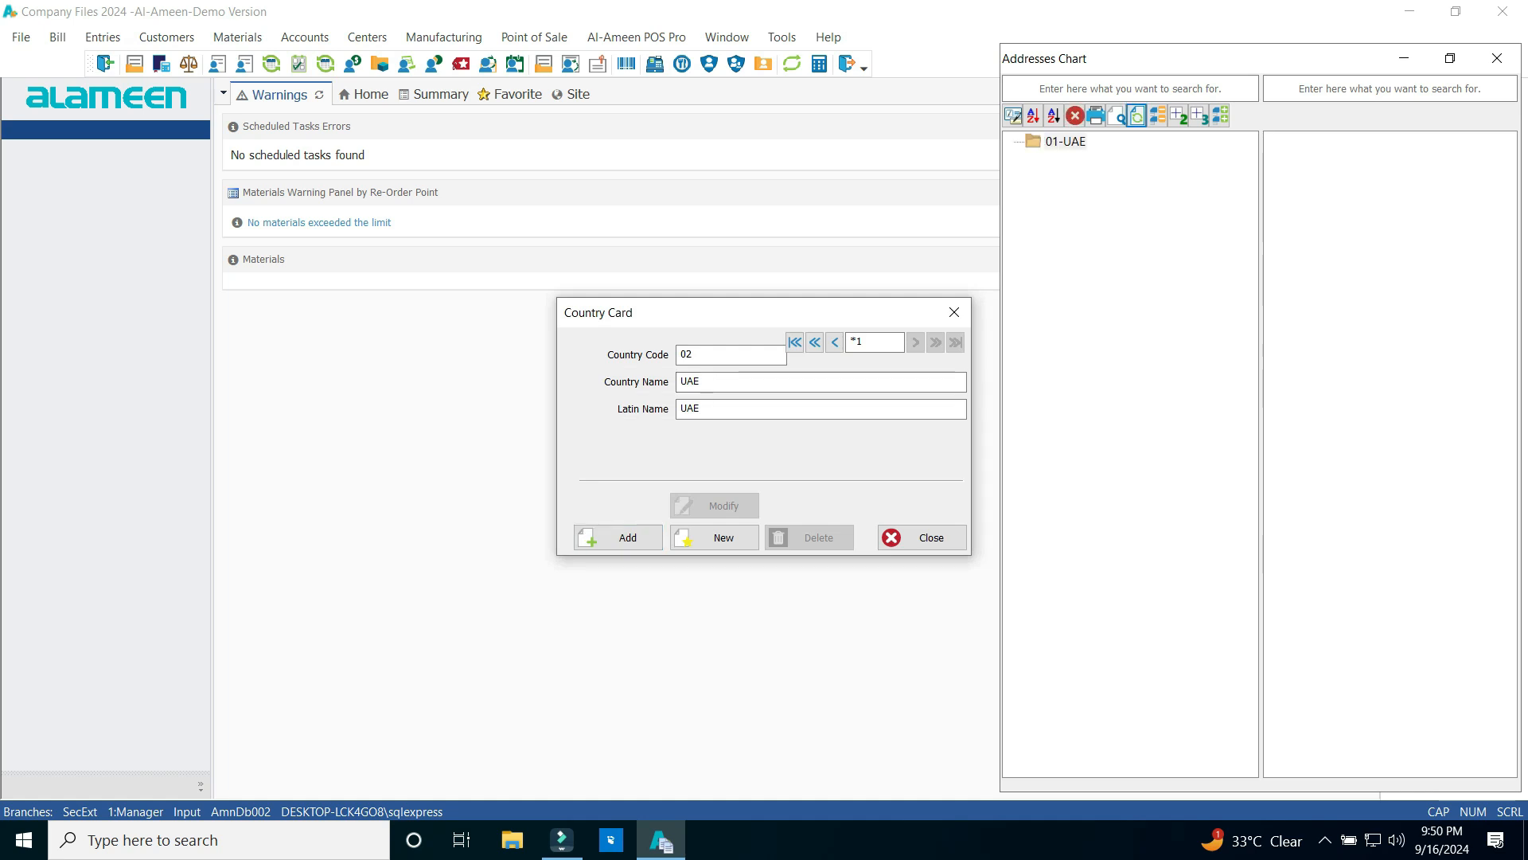
pyautogui.click(954, 312)
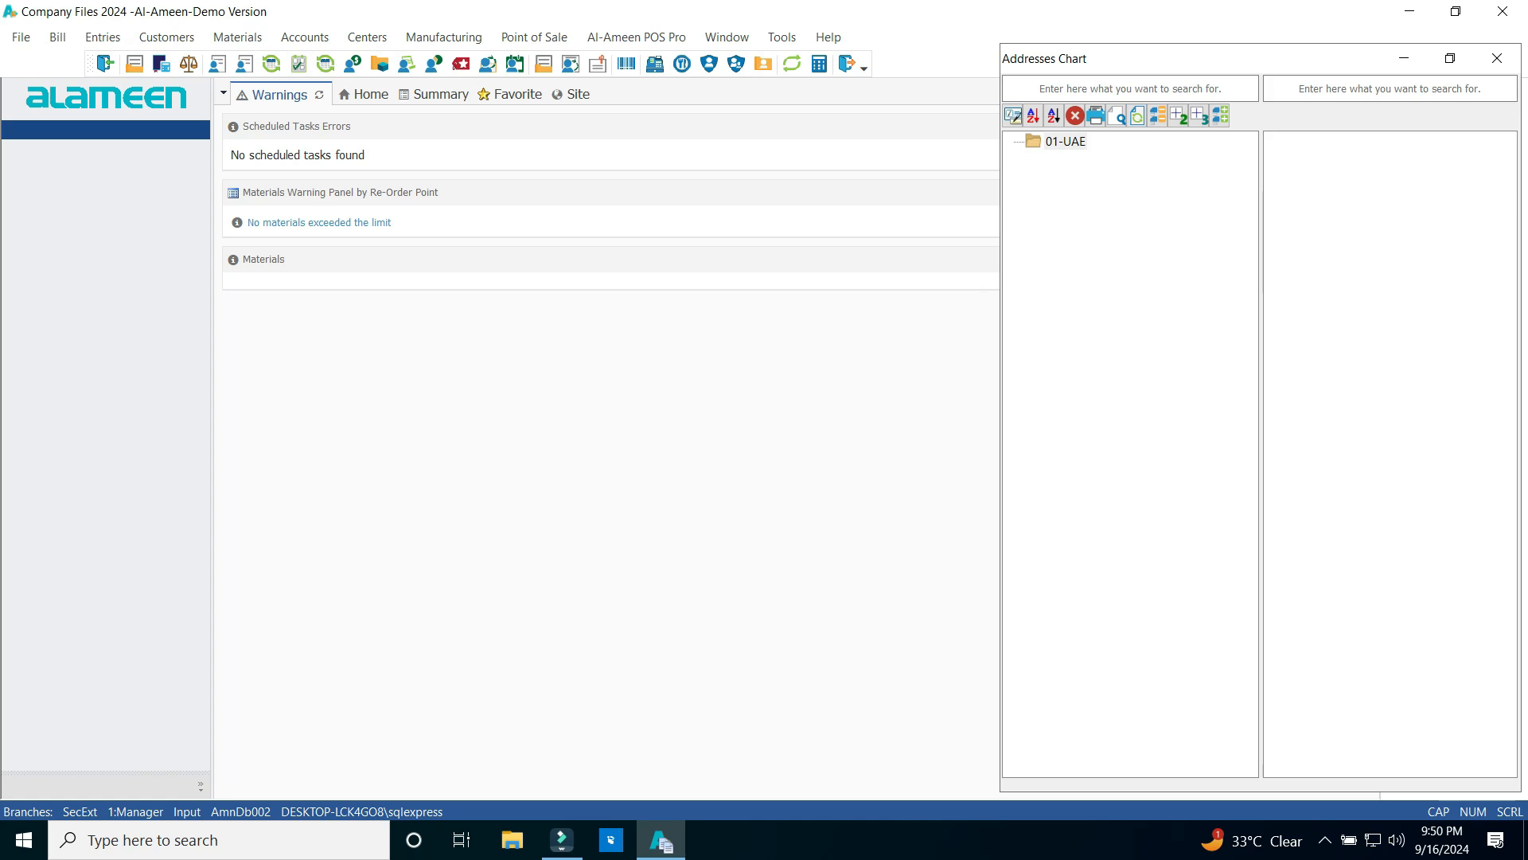
# Start a City Card with code 0101, name ABU DHABI and Latin name ABU DHABI
pyautogui.click(166, 37)
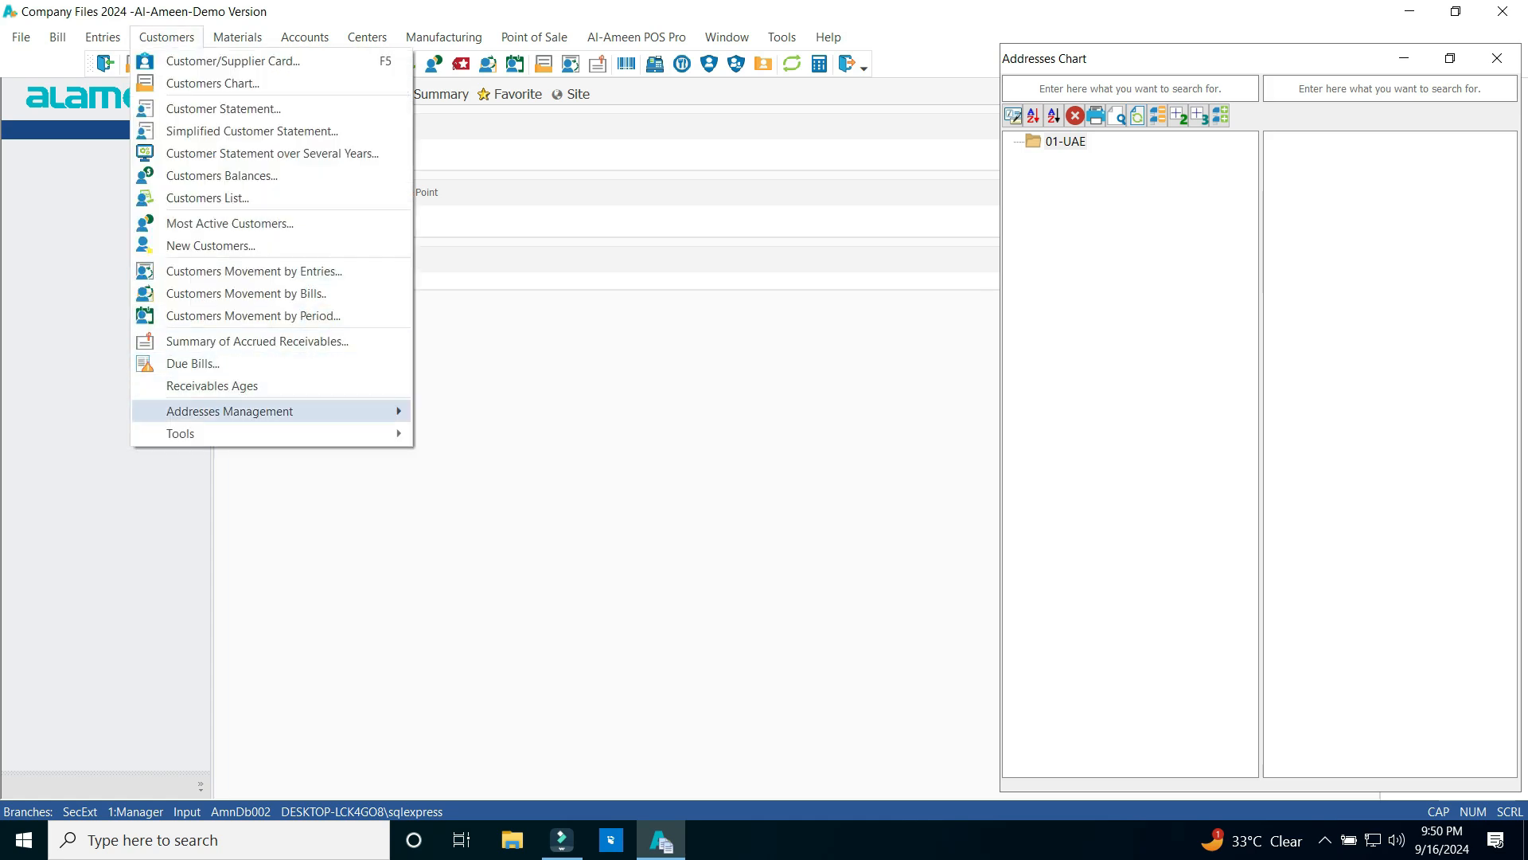
pyautogui.moveTo(230, 411)
pyautogui.click(476, 436)
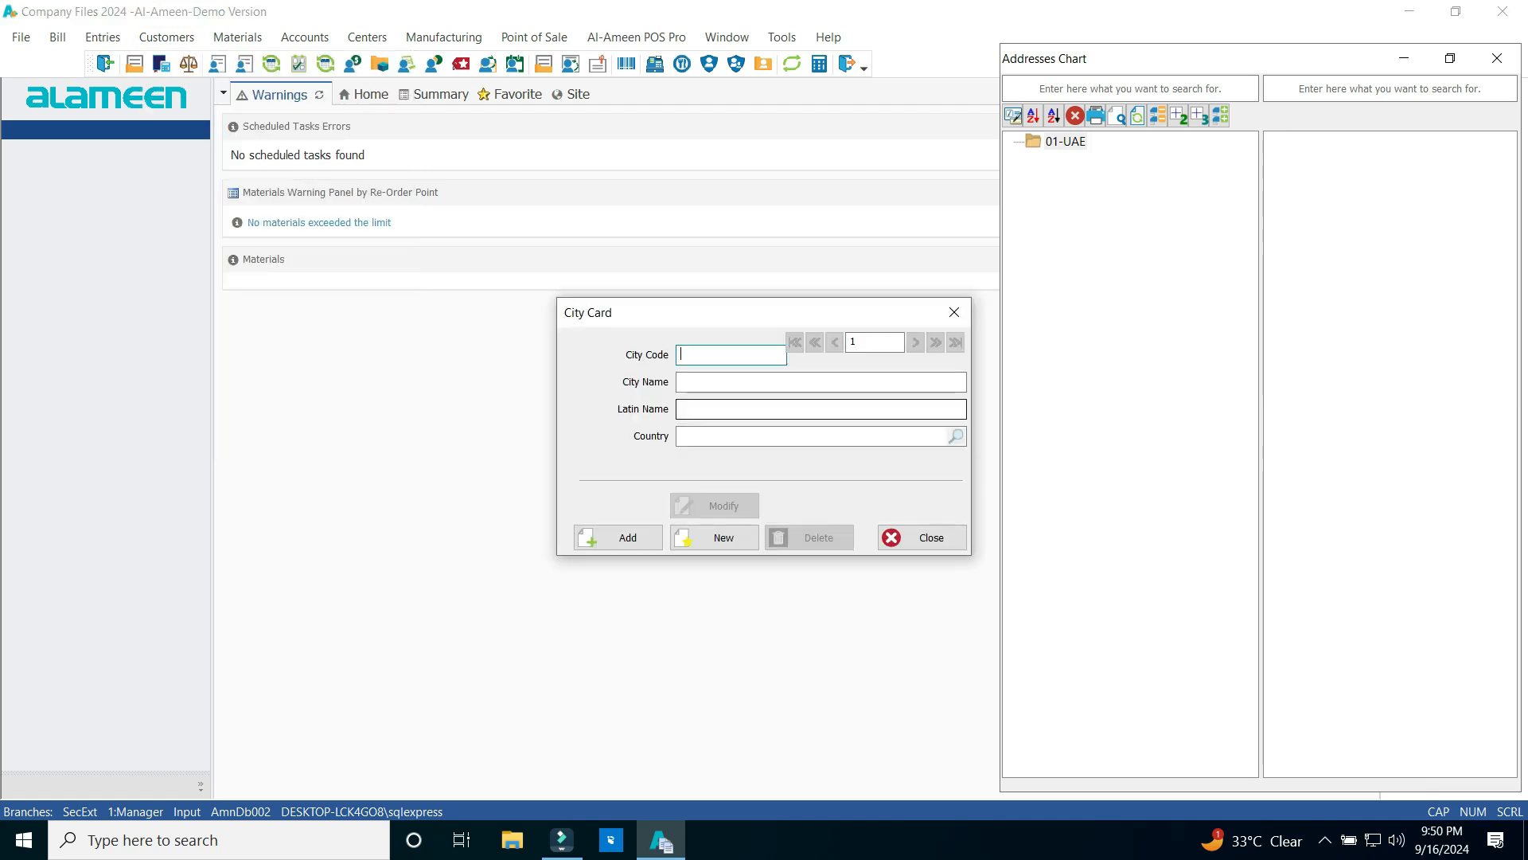
pyautogui.write('0101')
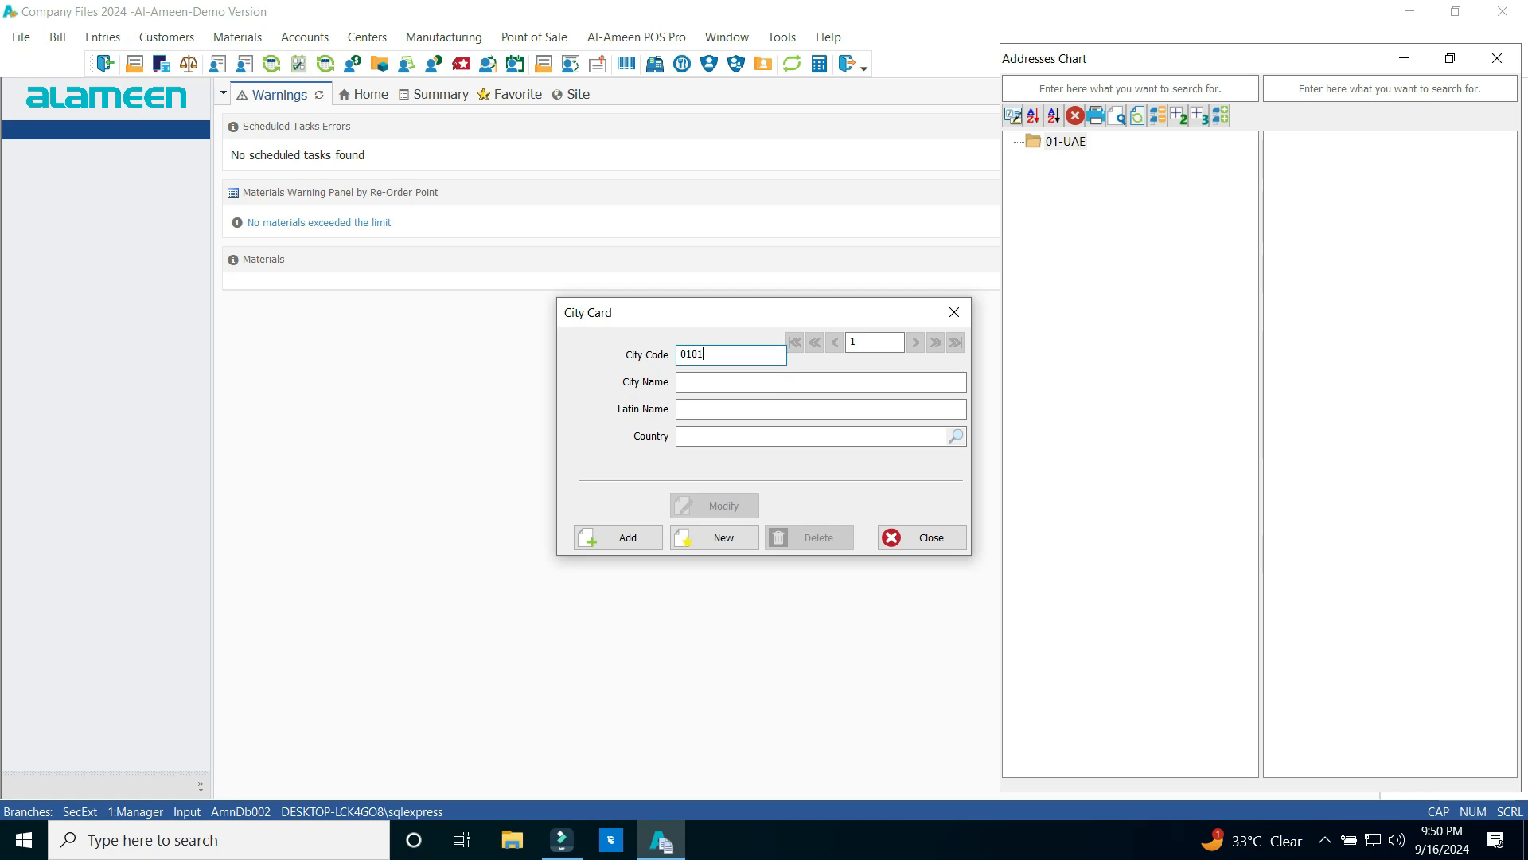
pyautogui.press('Tab')
pyautogui.write('ABU')
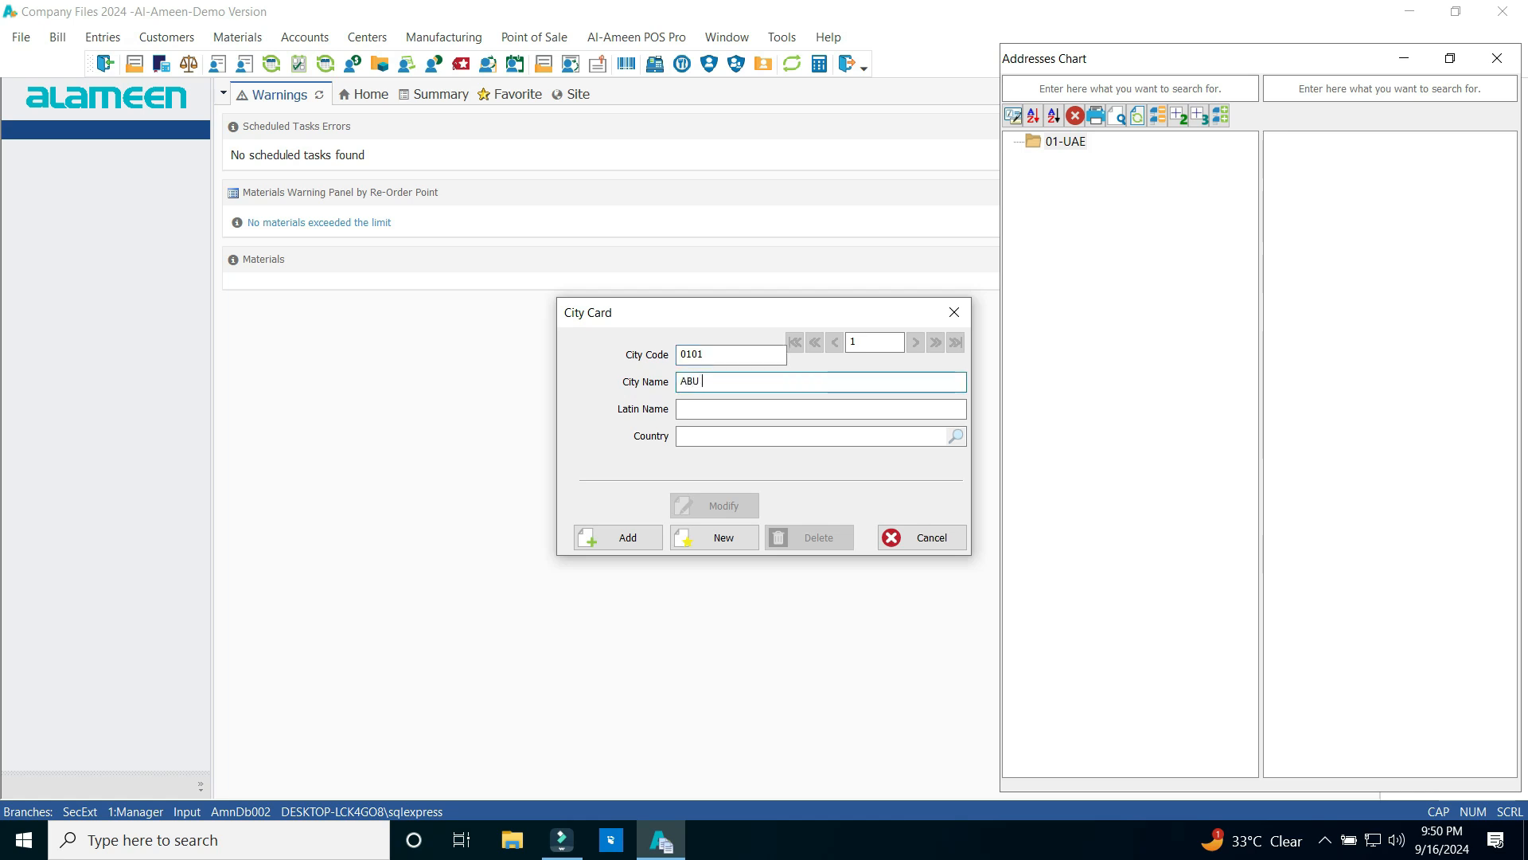
pyautogui.write(' DHABI')
pyautogui.press('Tab')
pyautogui.write('AB')
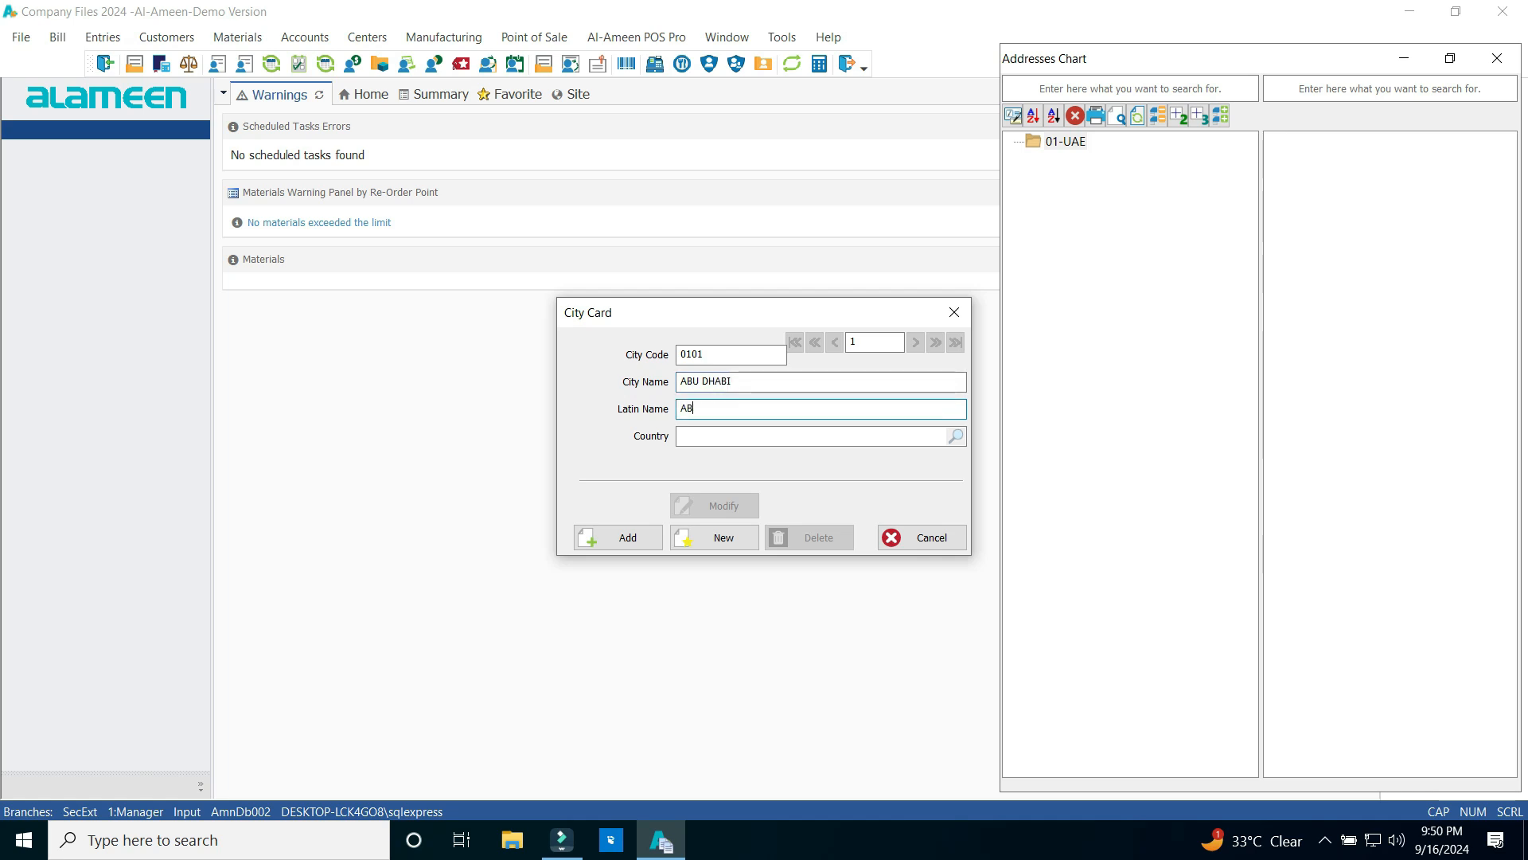
pyautogui.write('U DHABI')
# Assign the city to country 01-UAE, save and close the card, and refresh the chart
pyautogui.press('Tab')
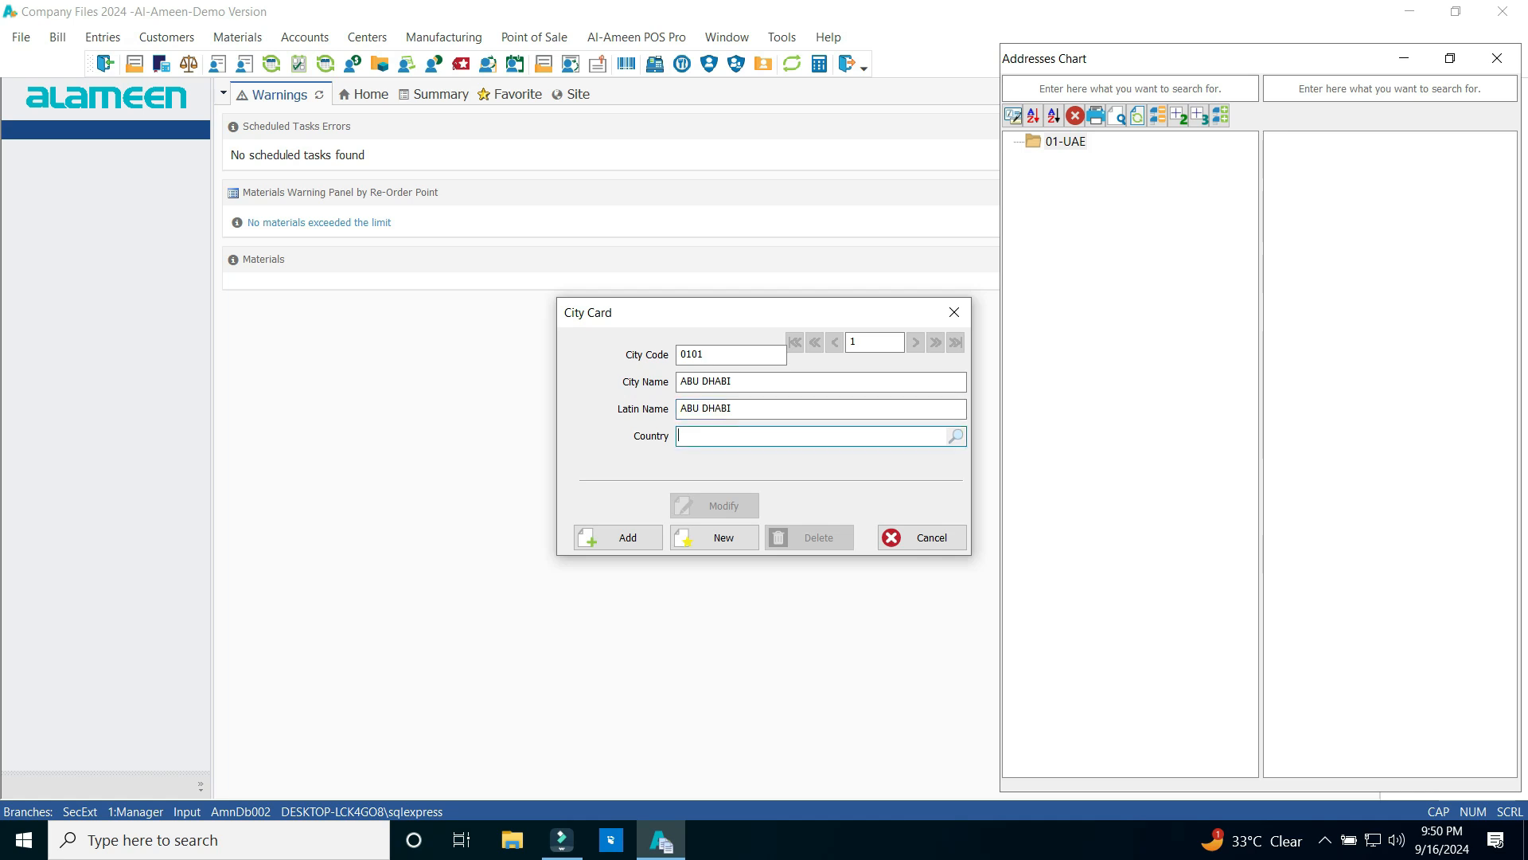
pyautogui.write('01')
pyautogui.hotkey('shift', 'Home')
pyautogui.write('UAE')
pyautogui.hotkey('shift', 'Home')
pyautogui.press('BackSpace')
pyautogui.click(956, 436)
pyautogui.hotkey('shift', 'Home')
pyautogui.click(618, 537)
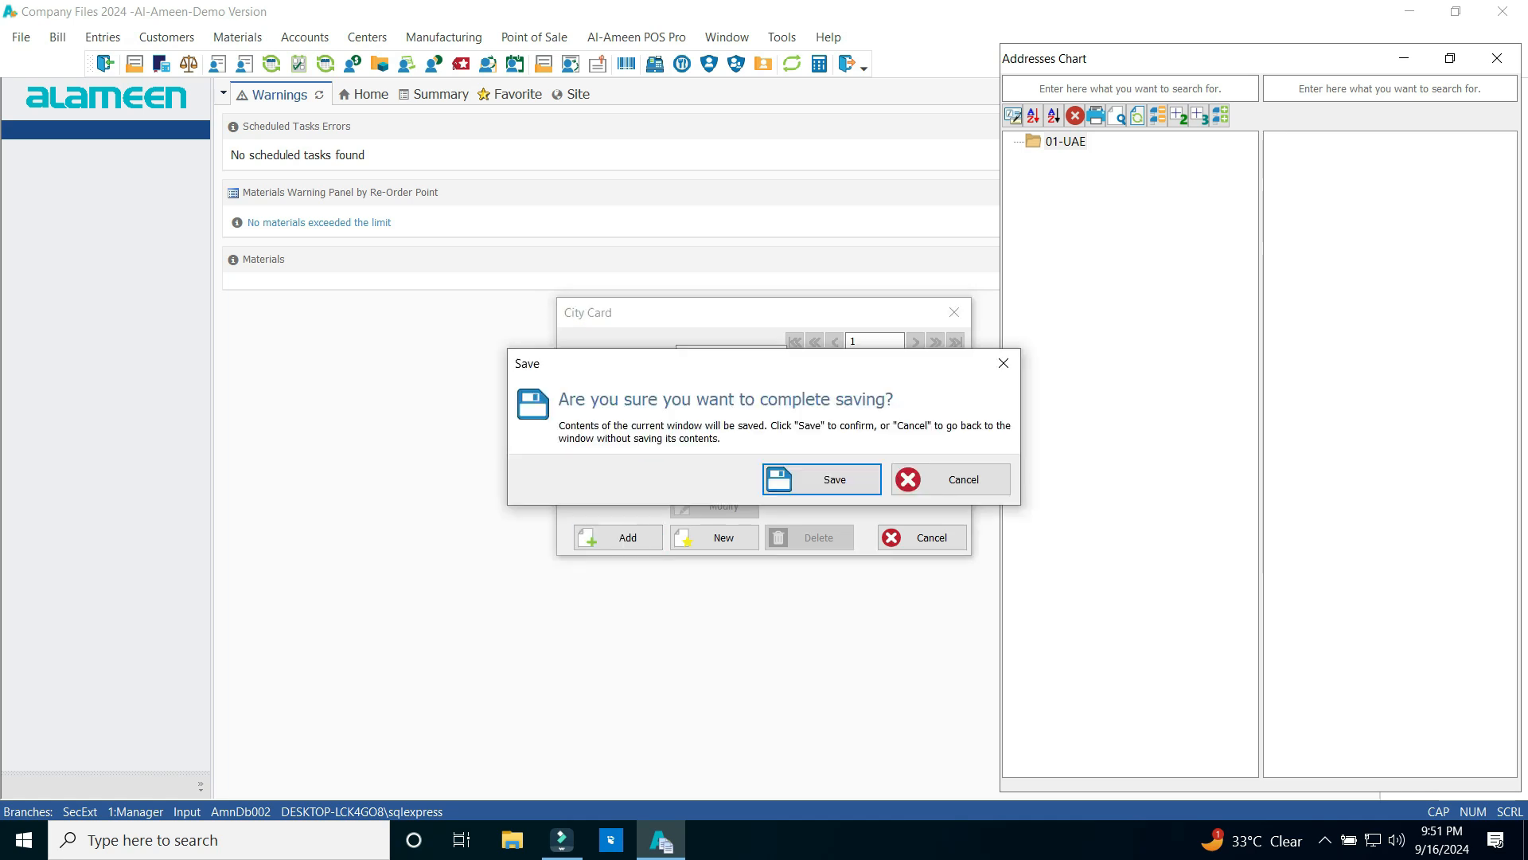
pyautogui.press('Return')
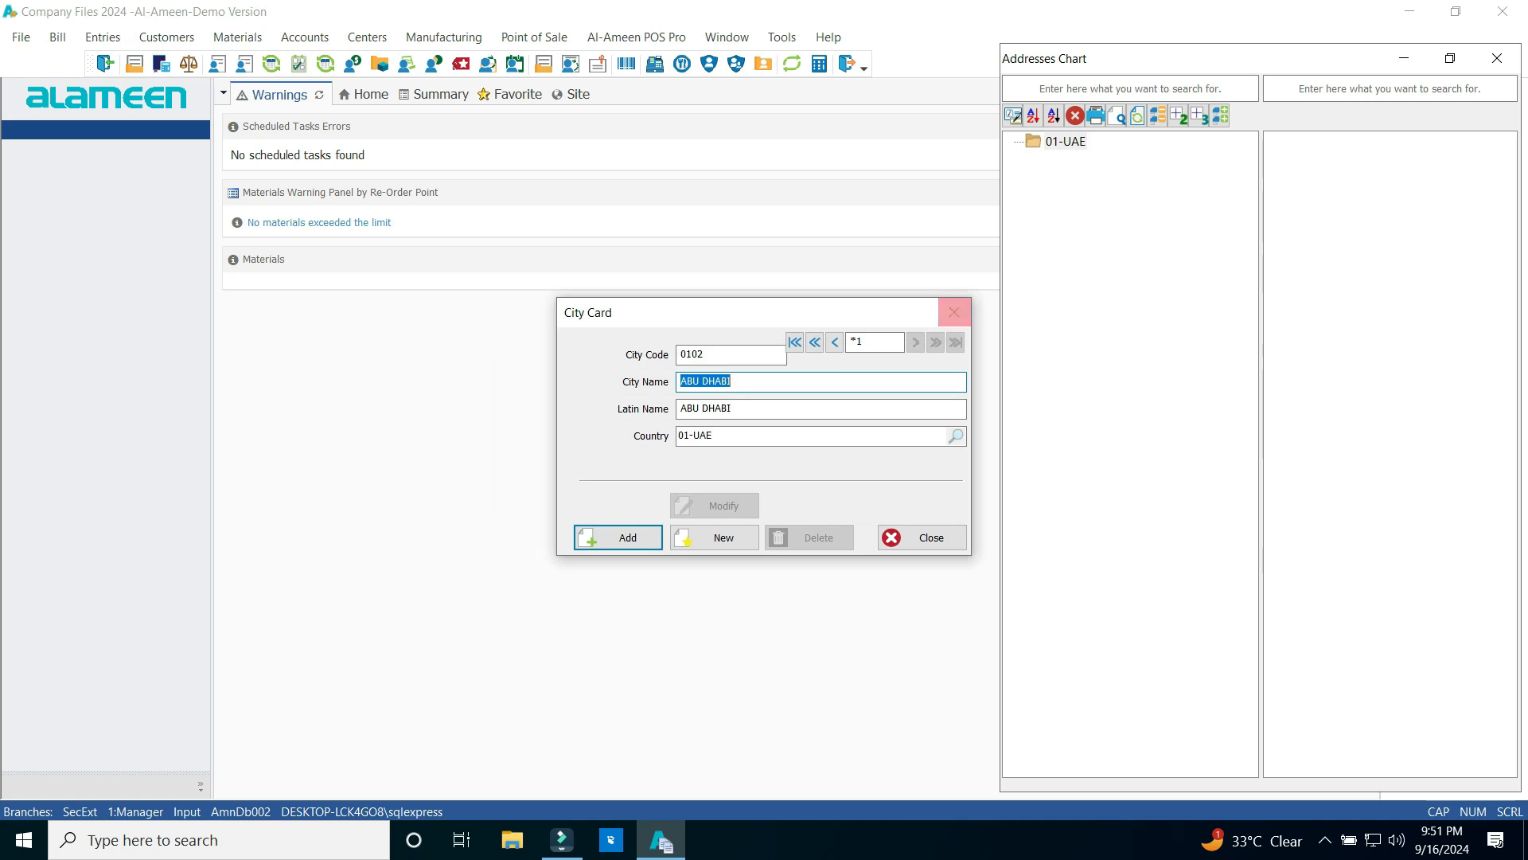
pyautogui.click(955, 312)
pyautogui.click(1138, 116)
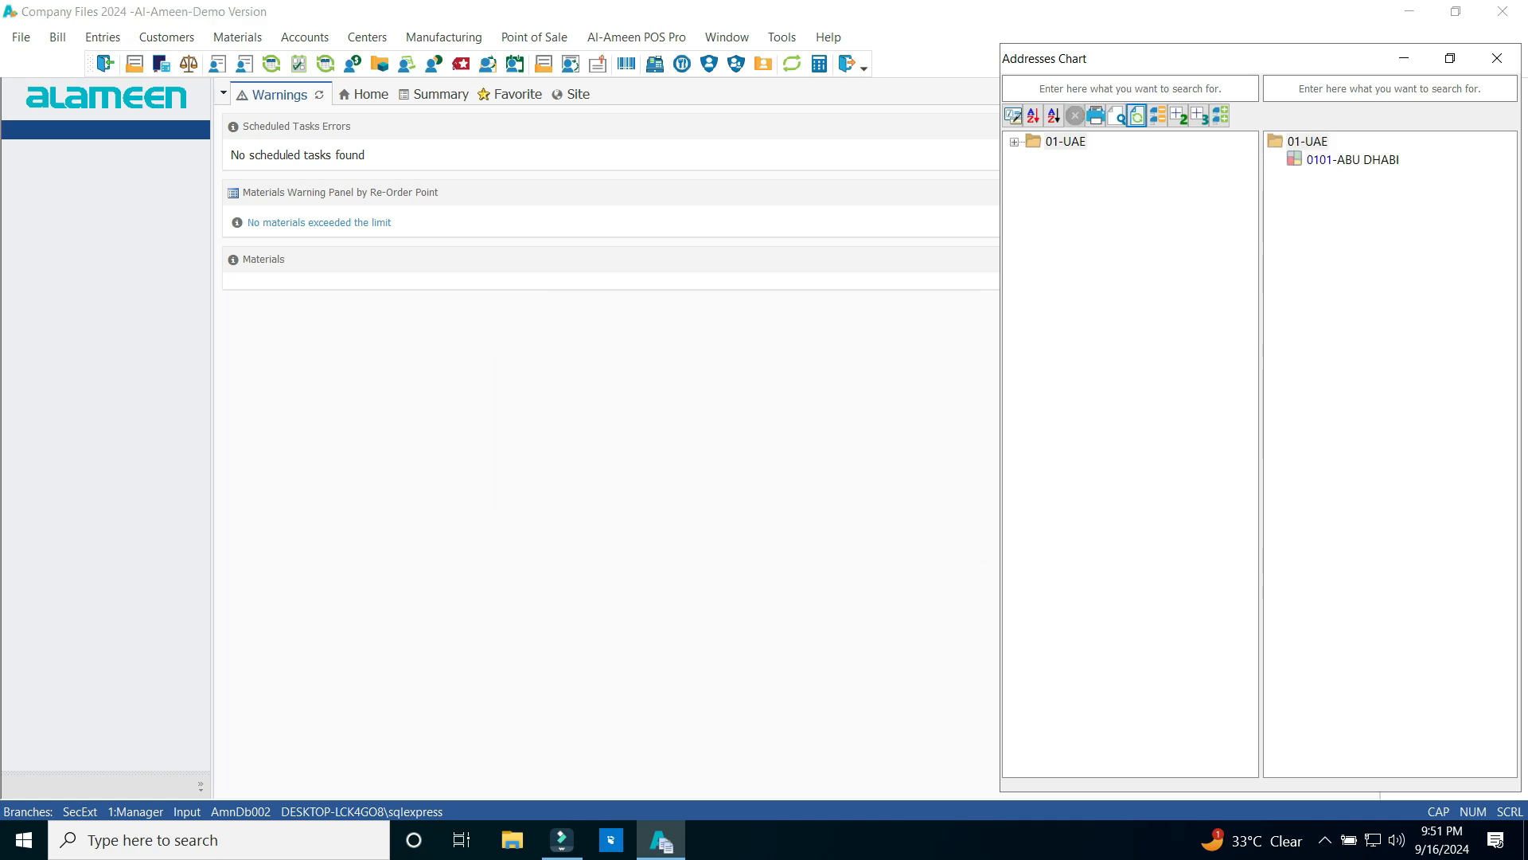
# Add city 0102 DUBAI under 01-UAE from the chart's context menu and refresh the chart
pyautogui.click(1014, 142)
pyautogui.click(1110, 159)
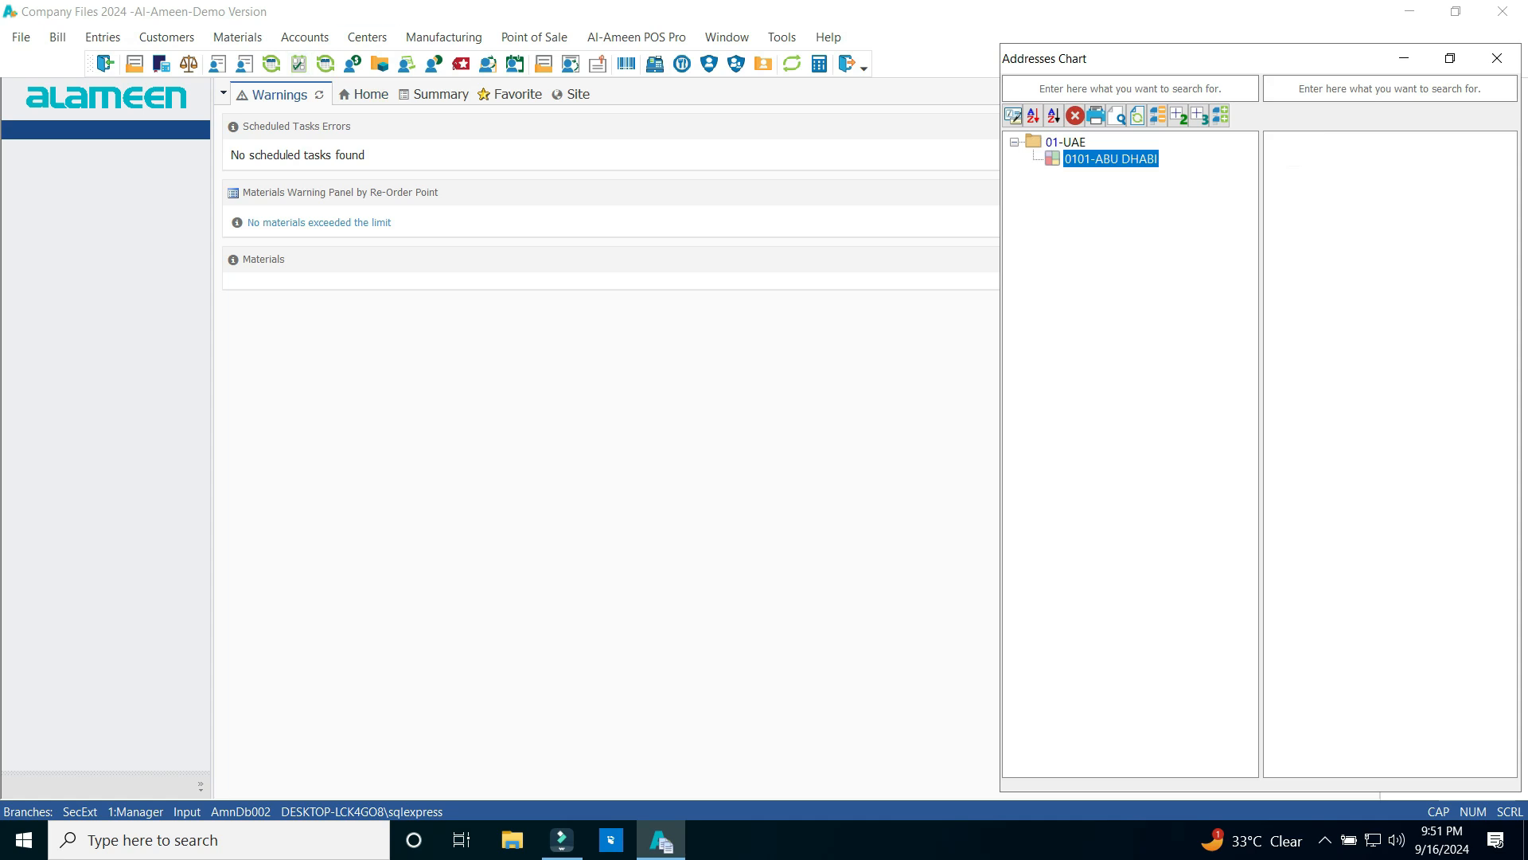
pyautogui.click(1053, 145)
pyautogui.rightClick(1053, 145)
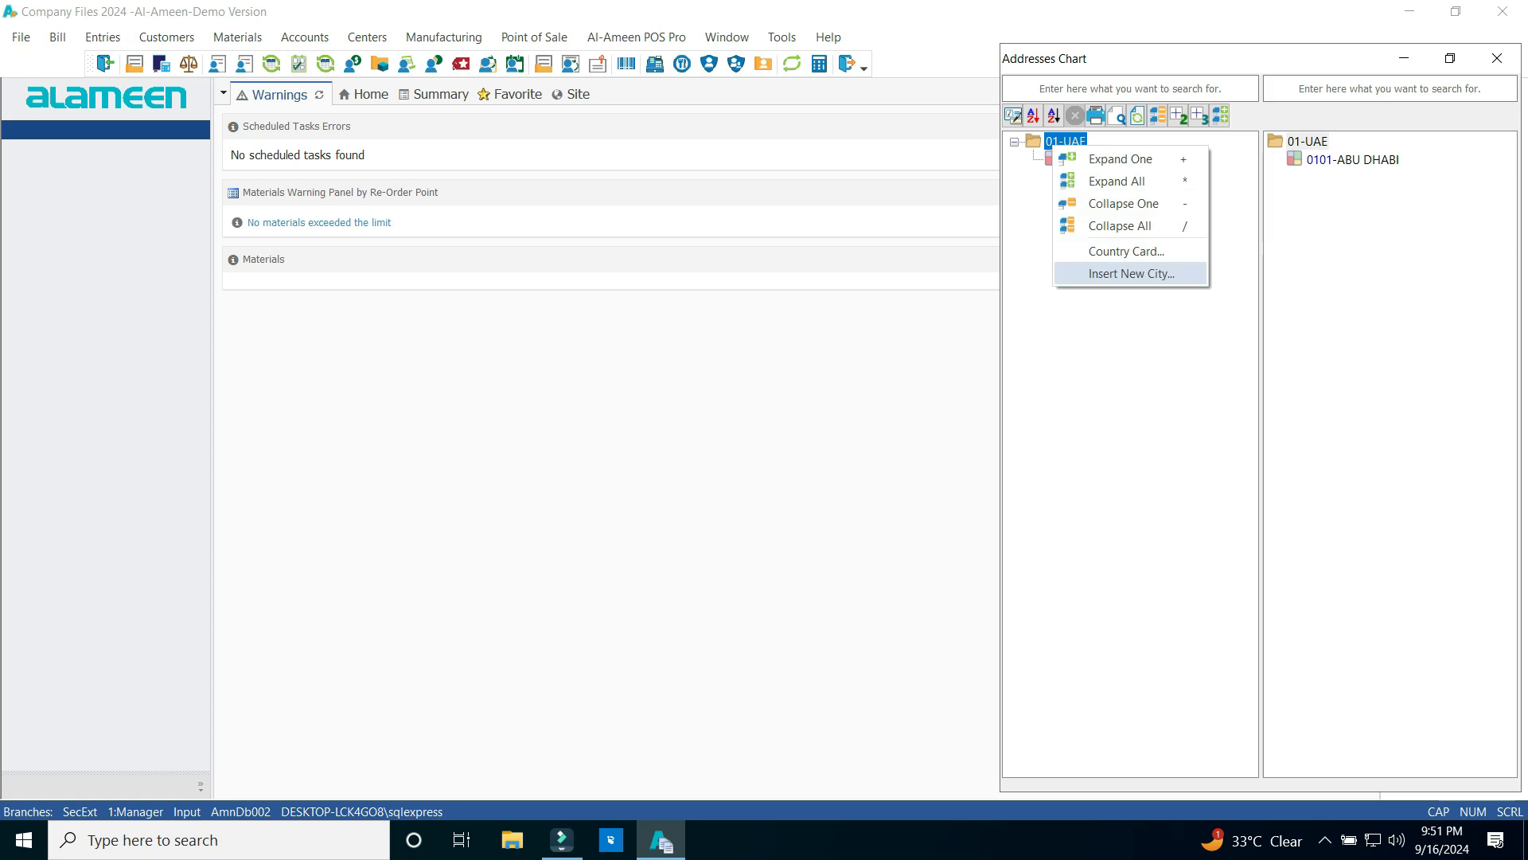
pyautogui.press('Return')
pyautogui.doubleClick(691, 354)
pyautogui.click(694, 436)
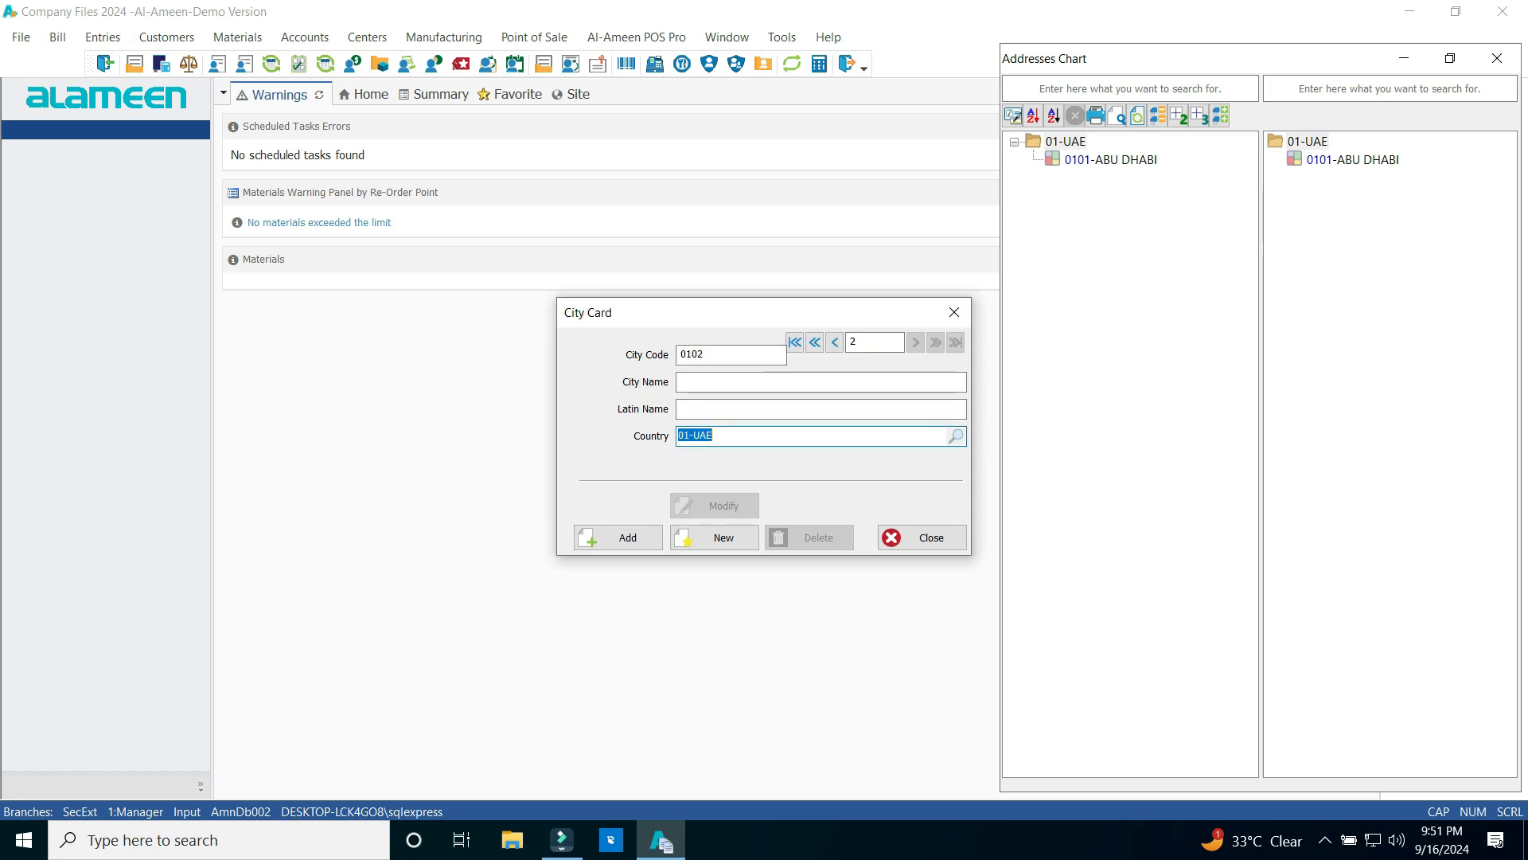
pyautogui.click(695, 382)
pyautogui.write('DUBAI')
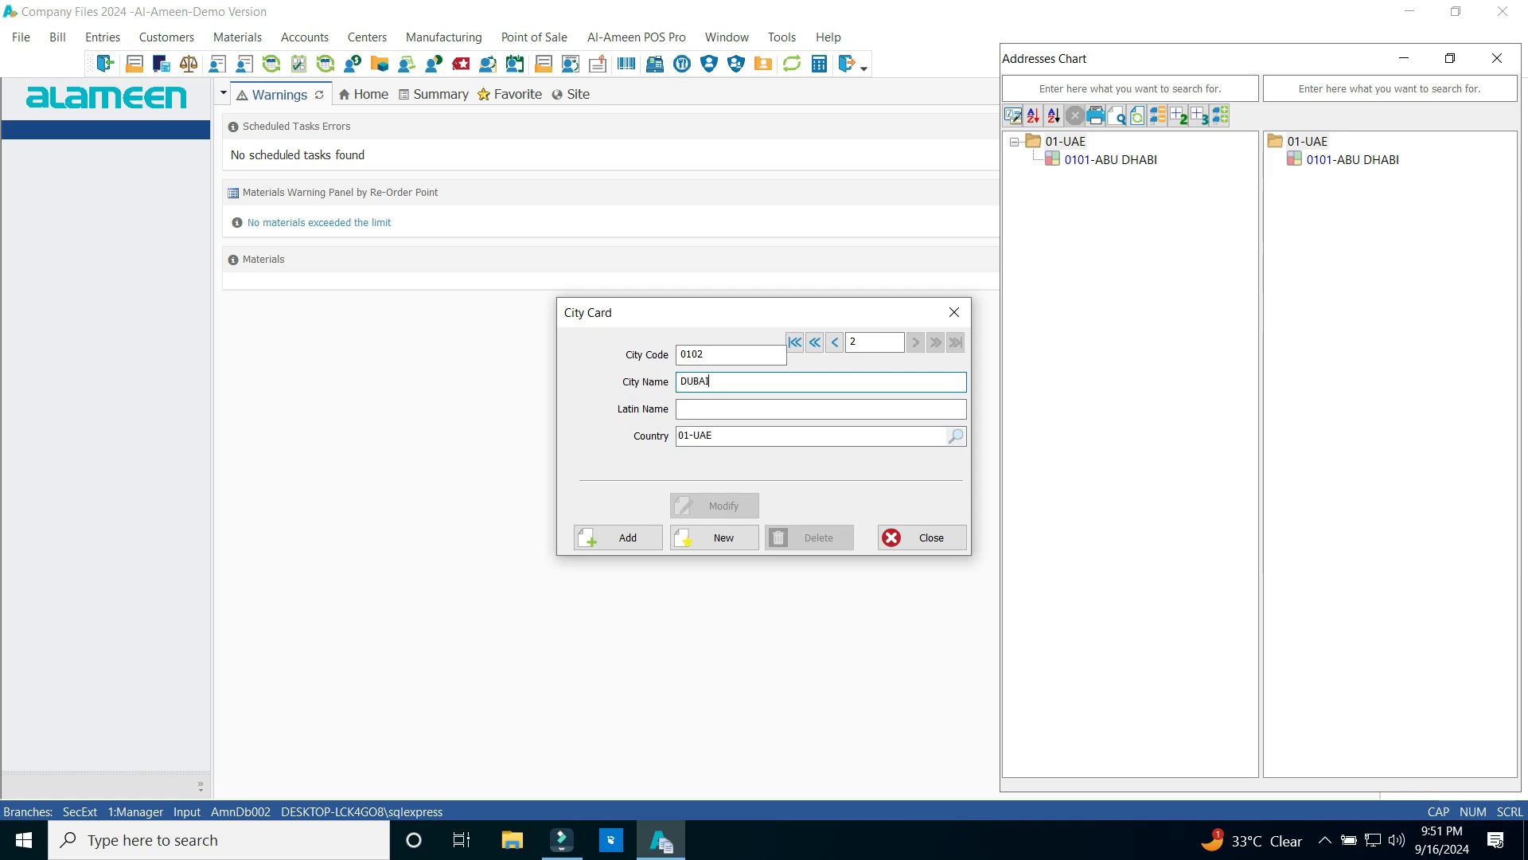
pyautogui.click(695, 409)
pyautogui.write('DUBAI')
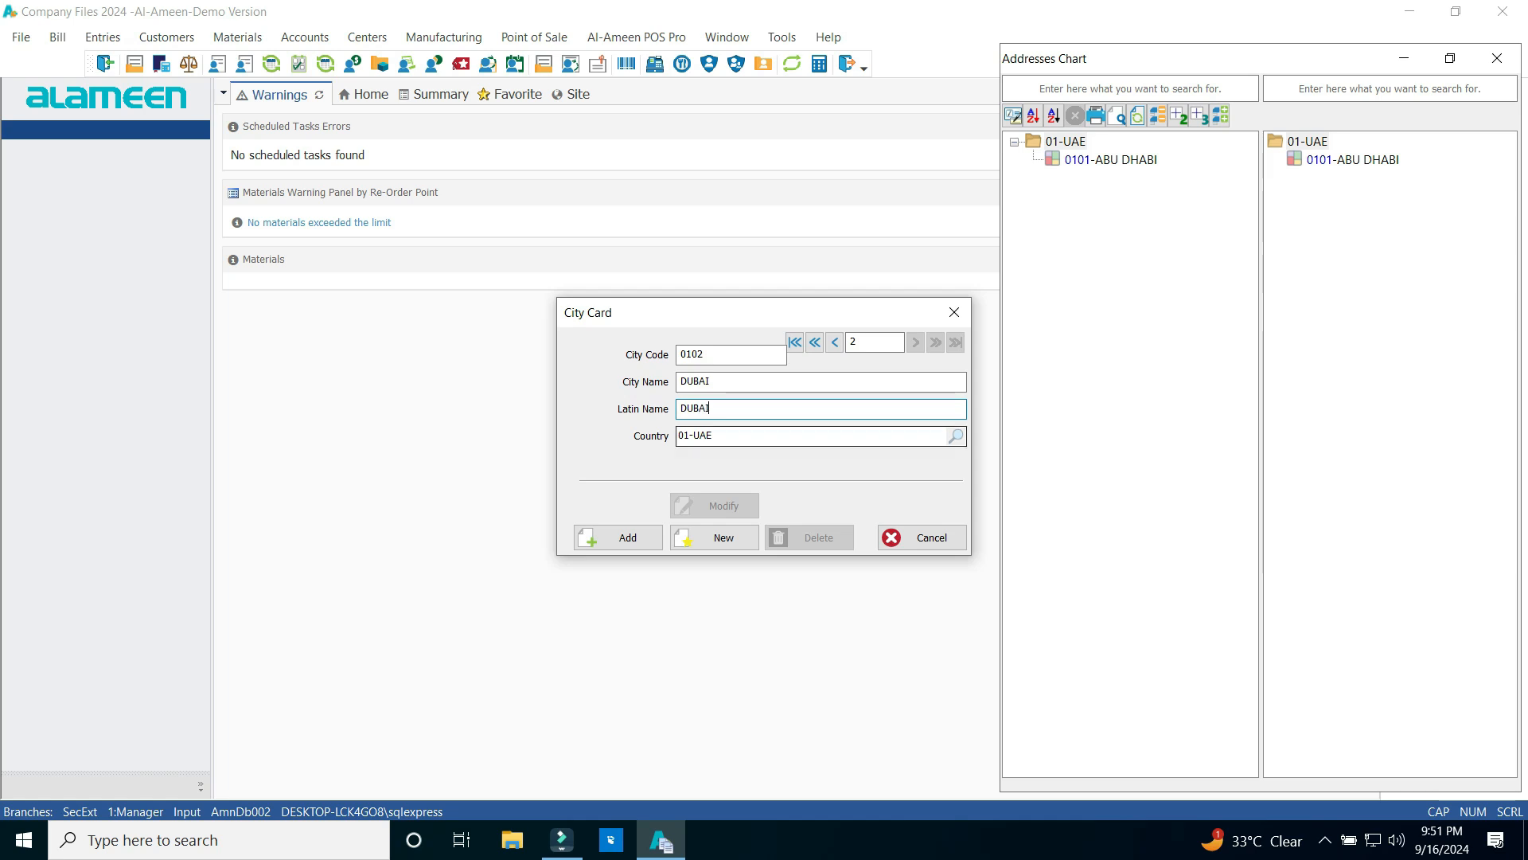
pyautogui.click(618, 537)
pyautogui.press('Return')
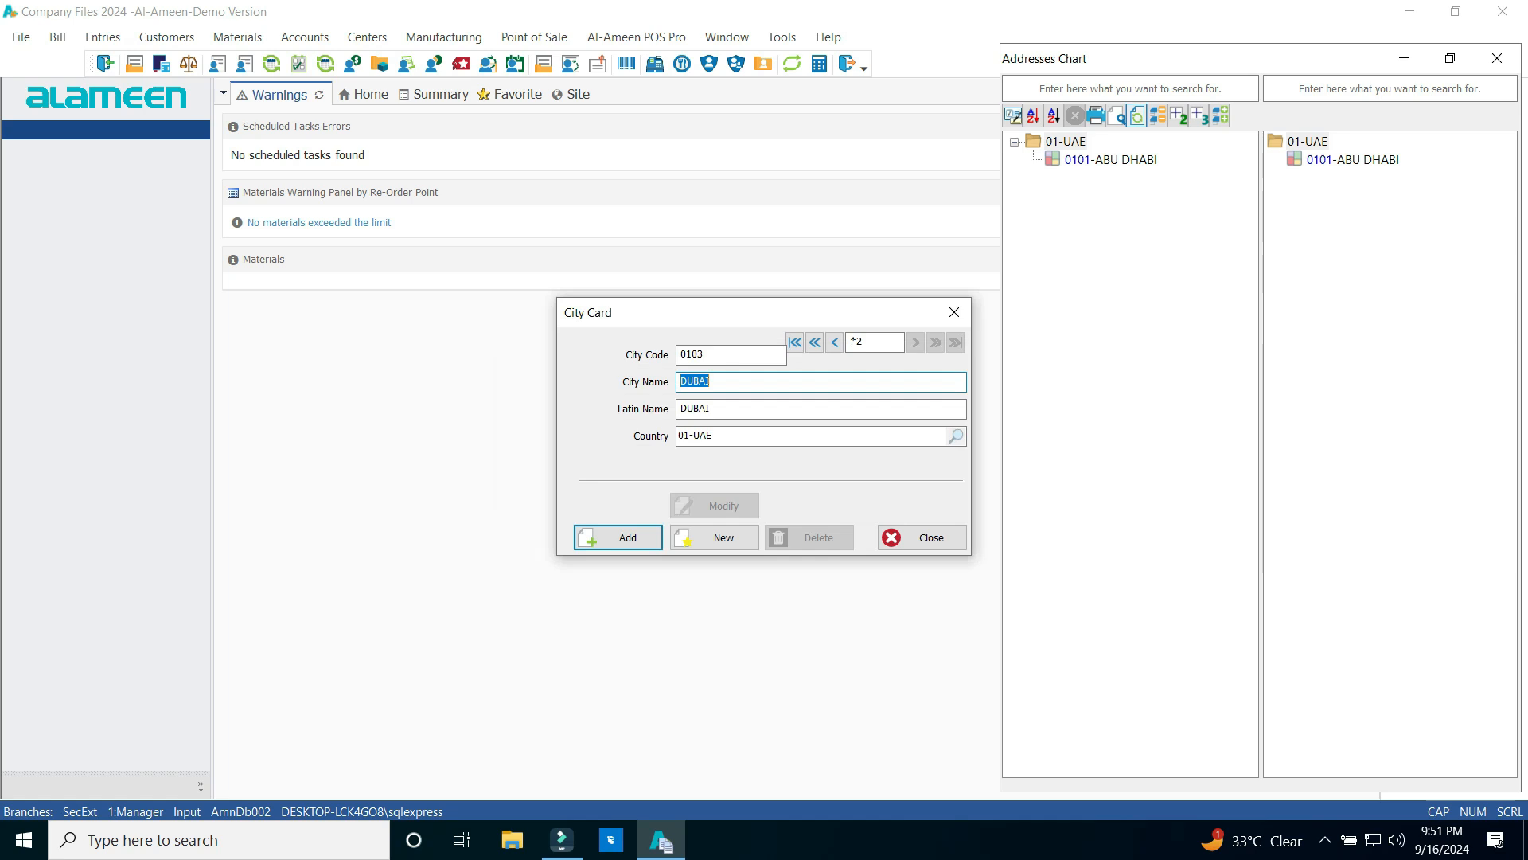
pyautogui.click(1138, 116)
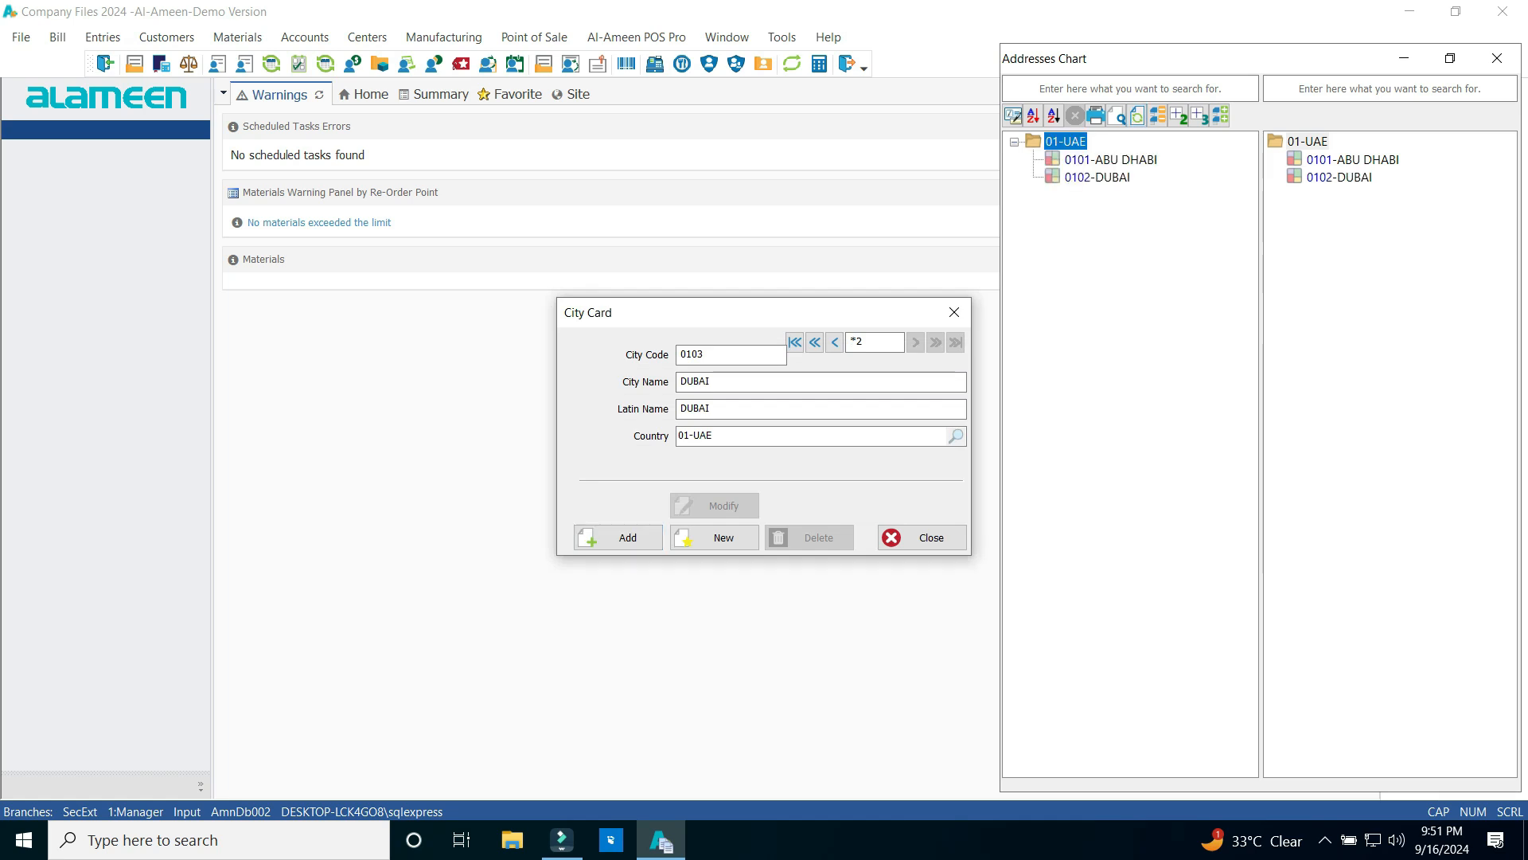
# Replace the name and Latin name with SHARJAH, save it as city 0103, and close the card
pyautogui.press('BackSpace')
pyautogui.press('BackSpace')
pyautogui.press('BackSpace')
pyautogui.press('BackSpace')
pyautogui.press('BackSpace')
pyautogui.write('SHARJAH')
pyautogui.press('Tab')
pyautogui.write('SHARJAH')
pyautogui.click(619, 538)
pyautogui.click(822, 478)
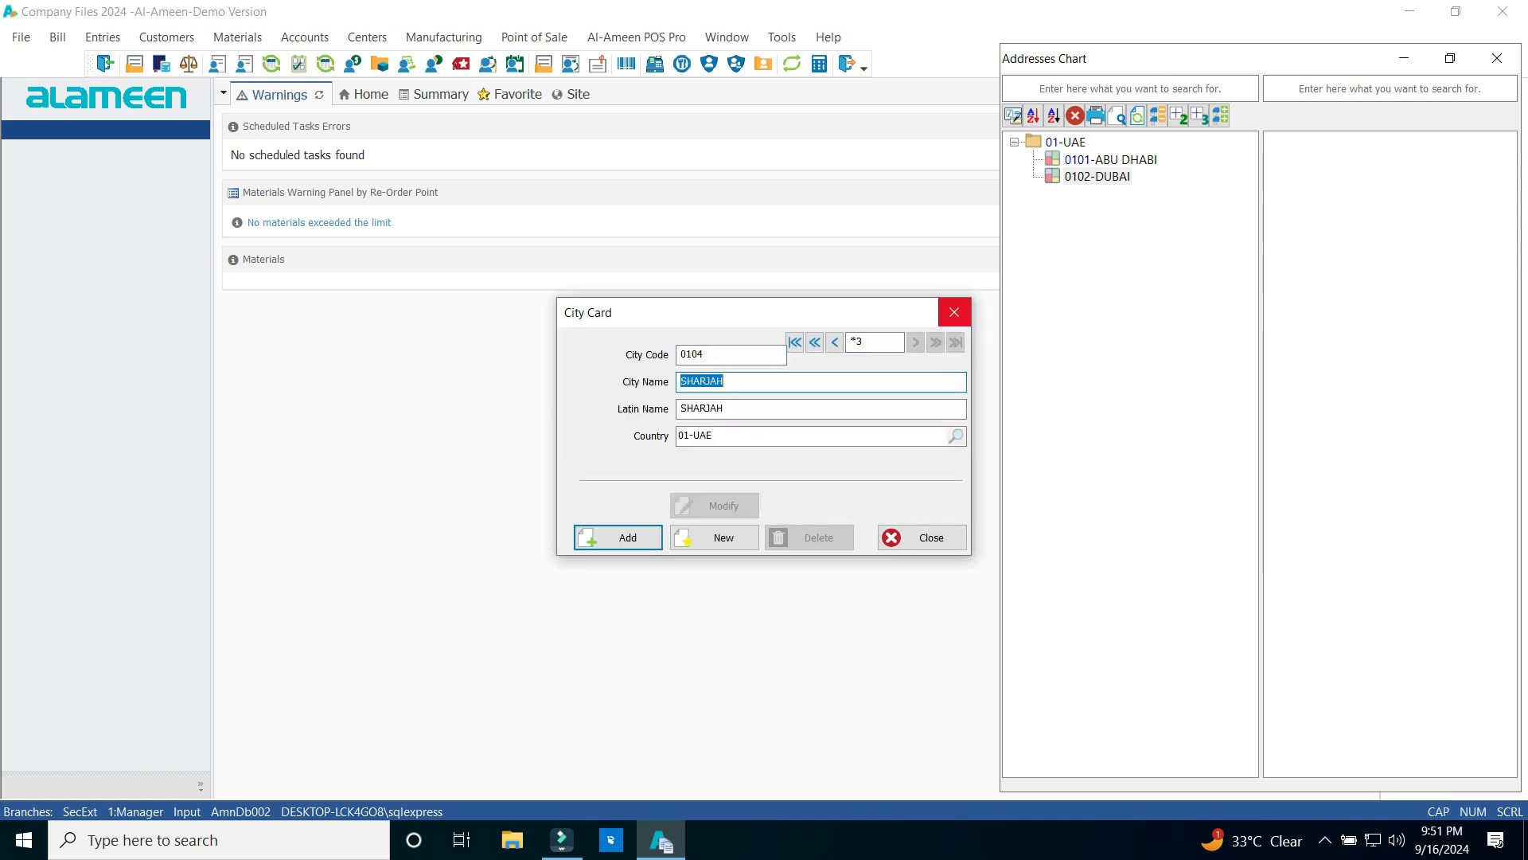
pyautogui.click(954, 312)
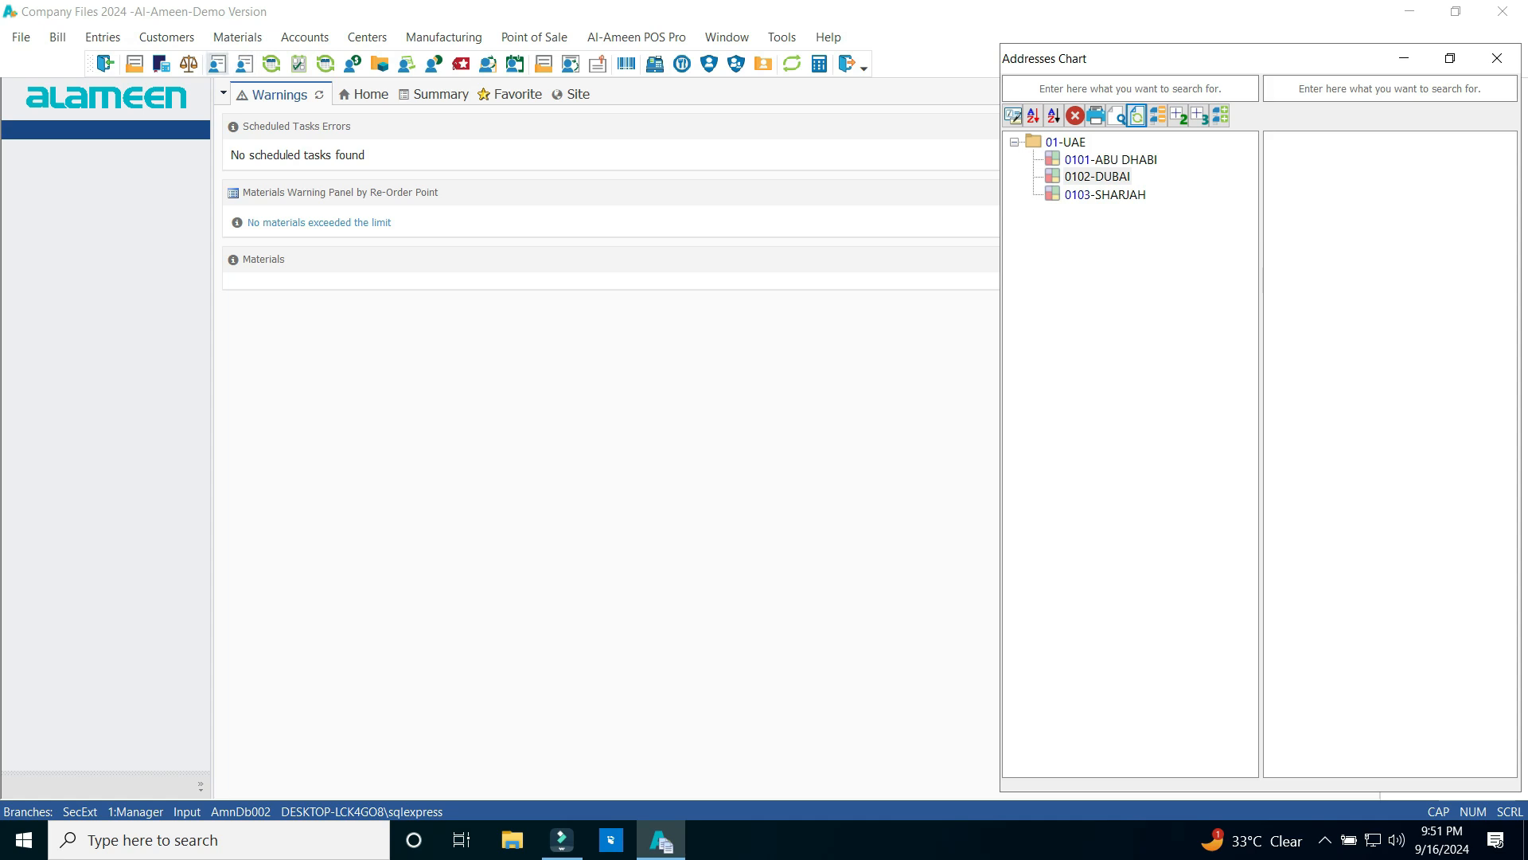
# Open the Region Card and enter code 010101, name YAS and Latin name YAS
pyautogui.click(166, 36)
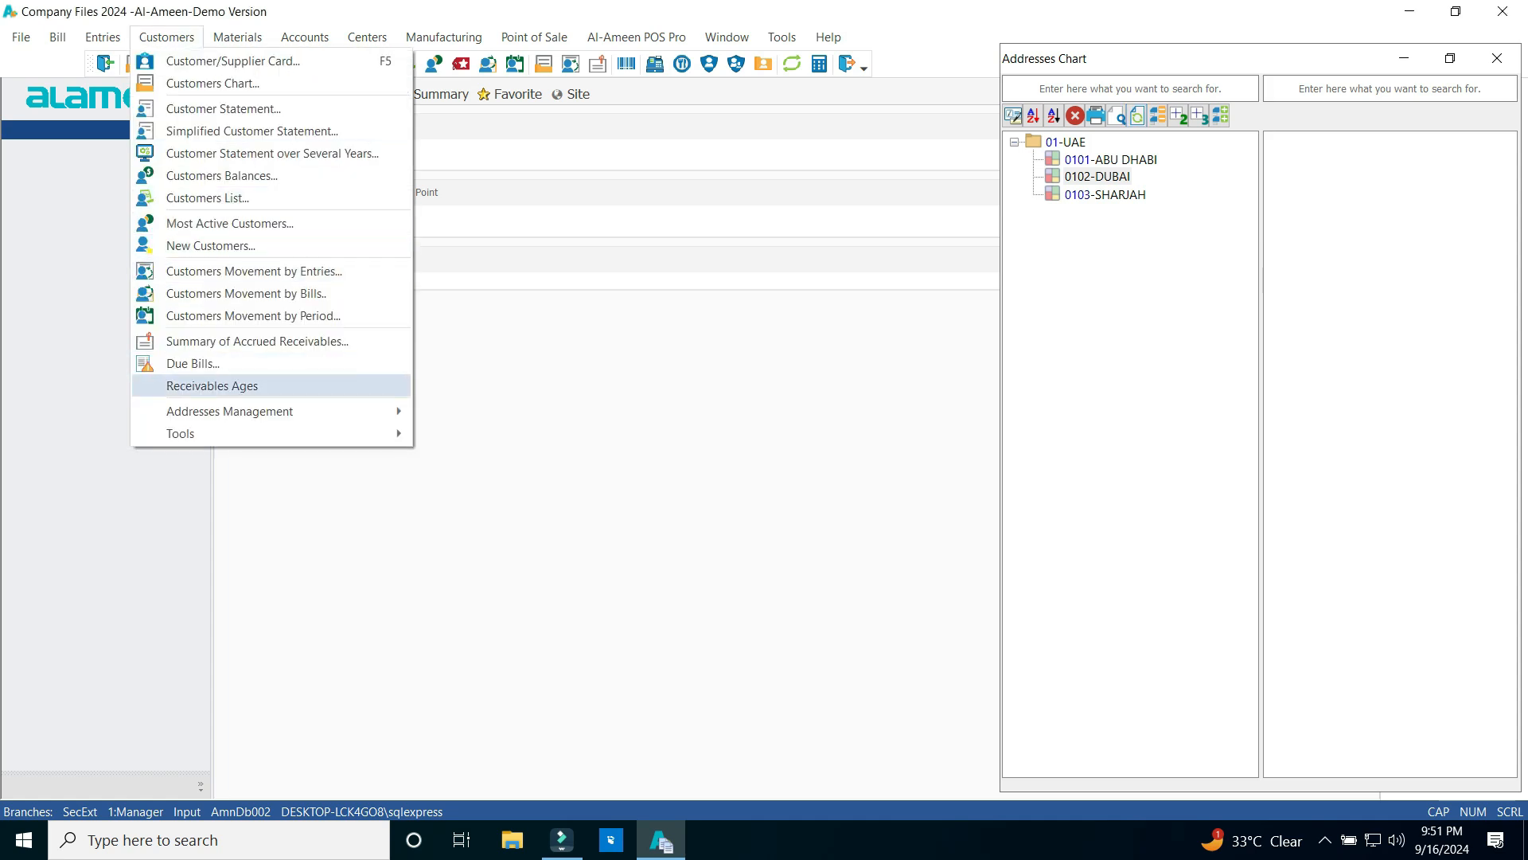
pyautogui.moveTo(229, 411)
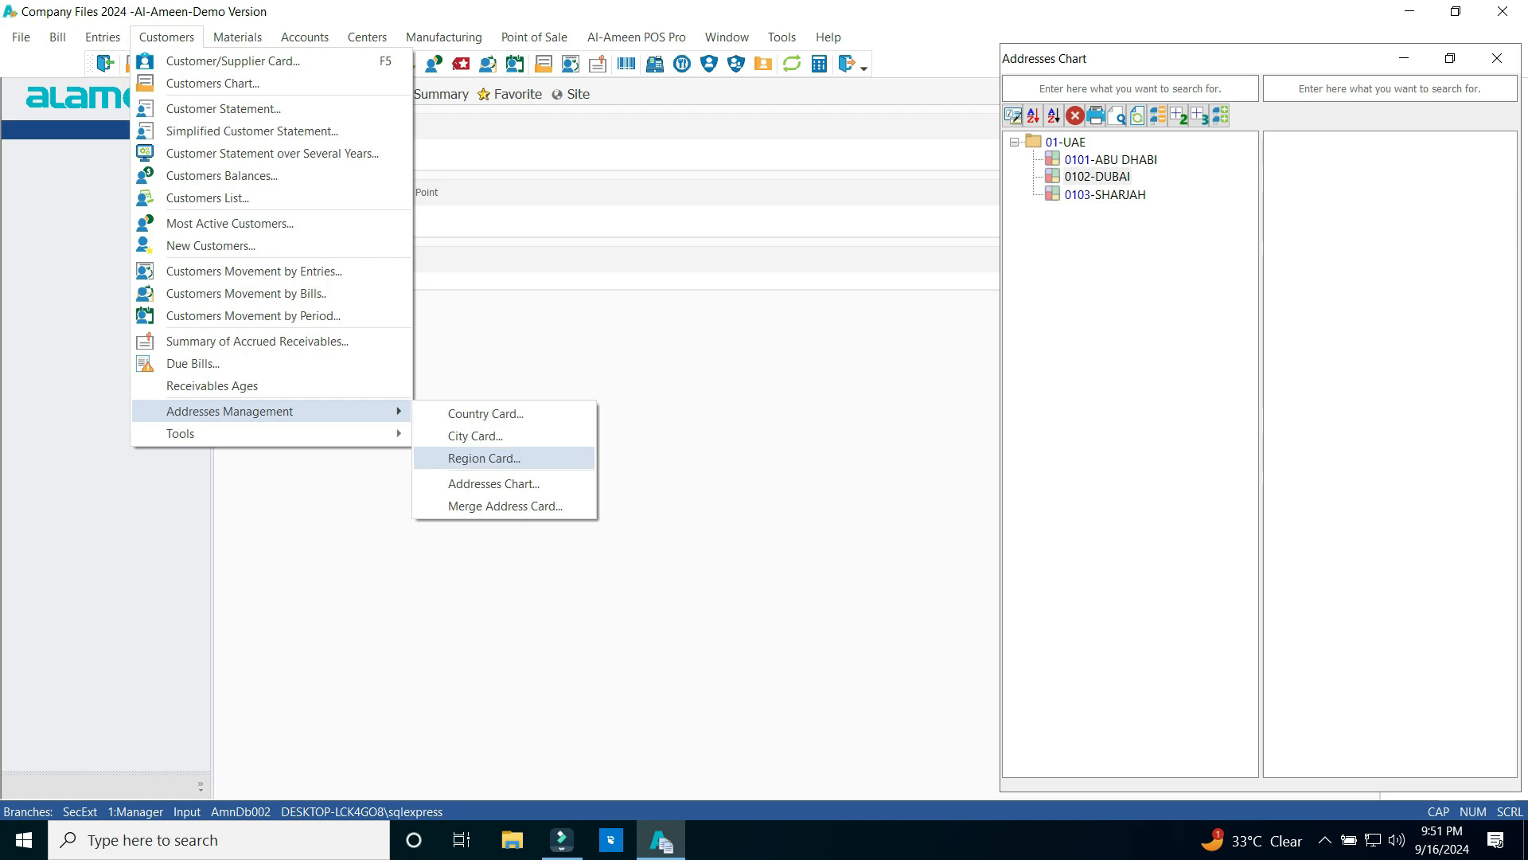
pyautogui.click(484, 458)
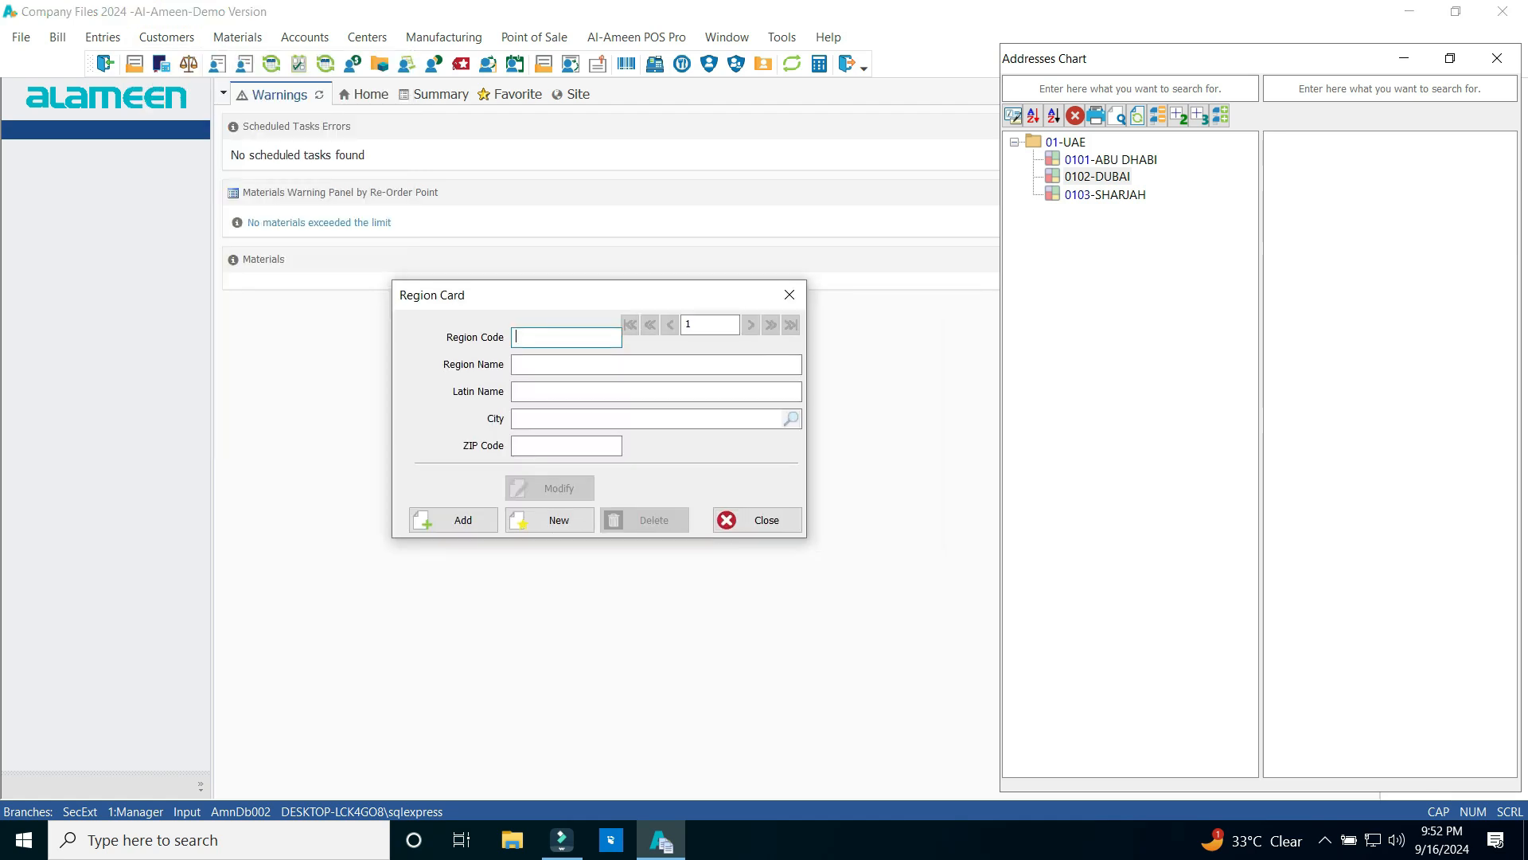
pyautogui.write('010101')
pyautogui.press('Return')
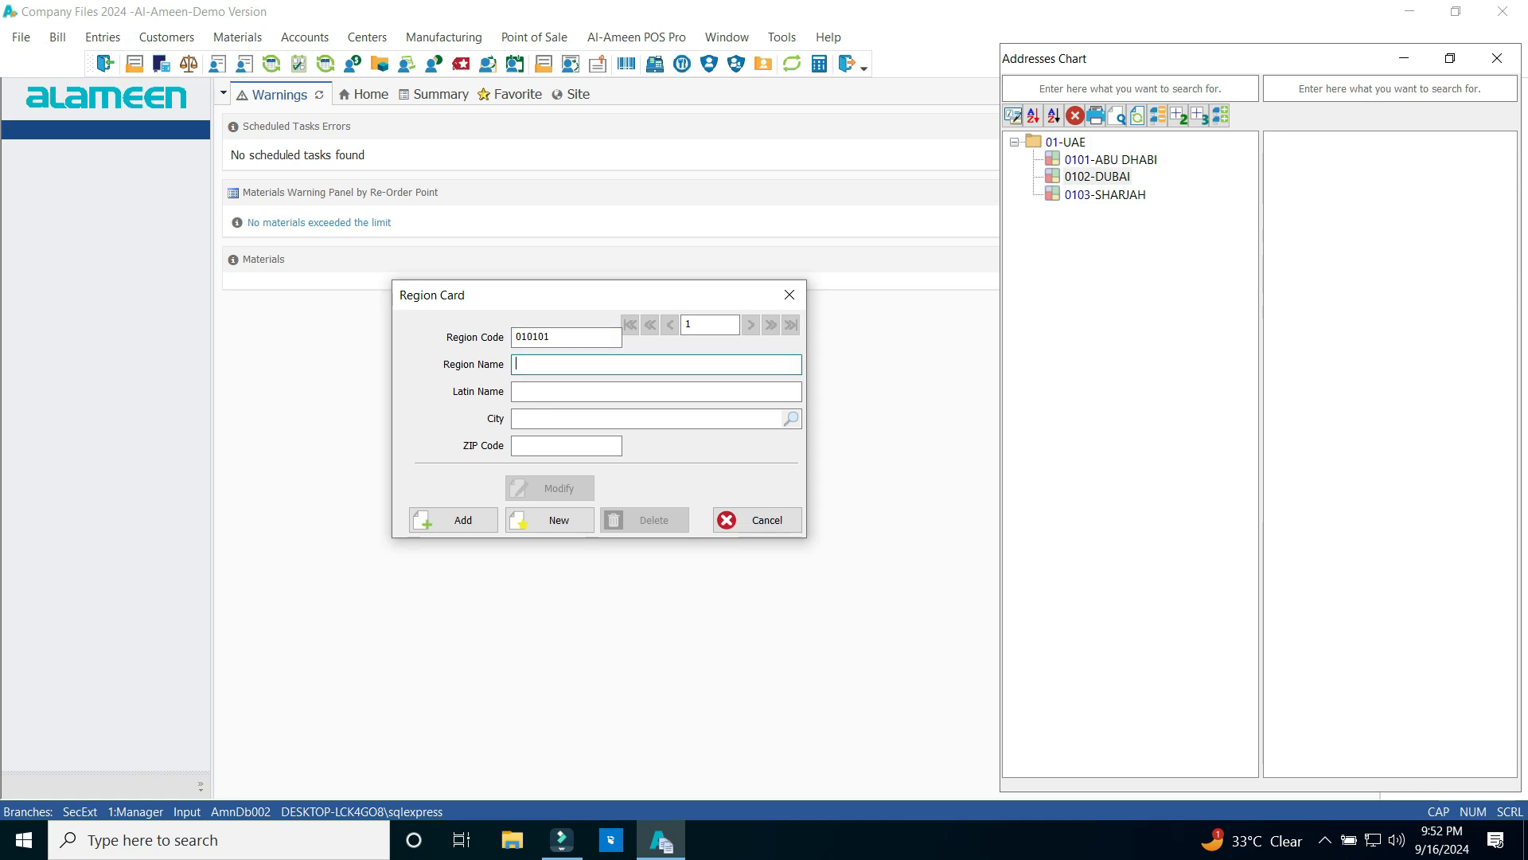
pyautogui.write('YAS')
pyautogui.press('Return')
pyautogui.write('YAS')
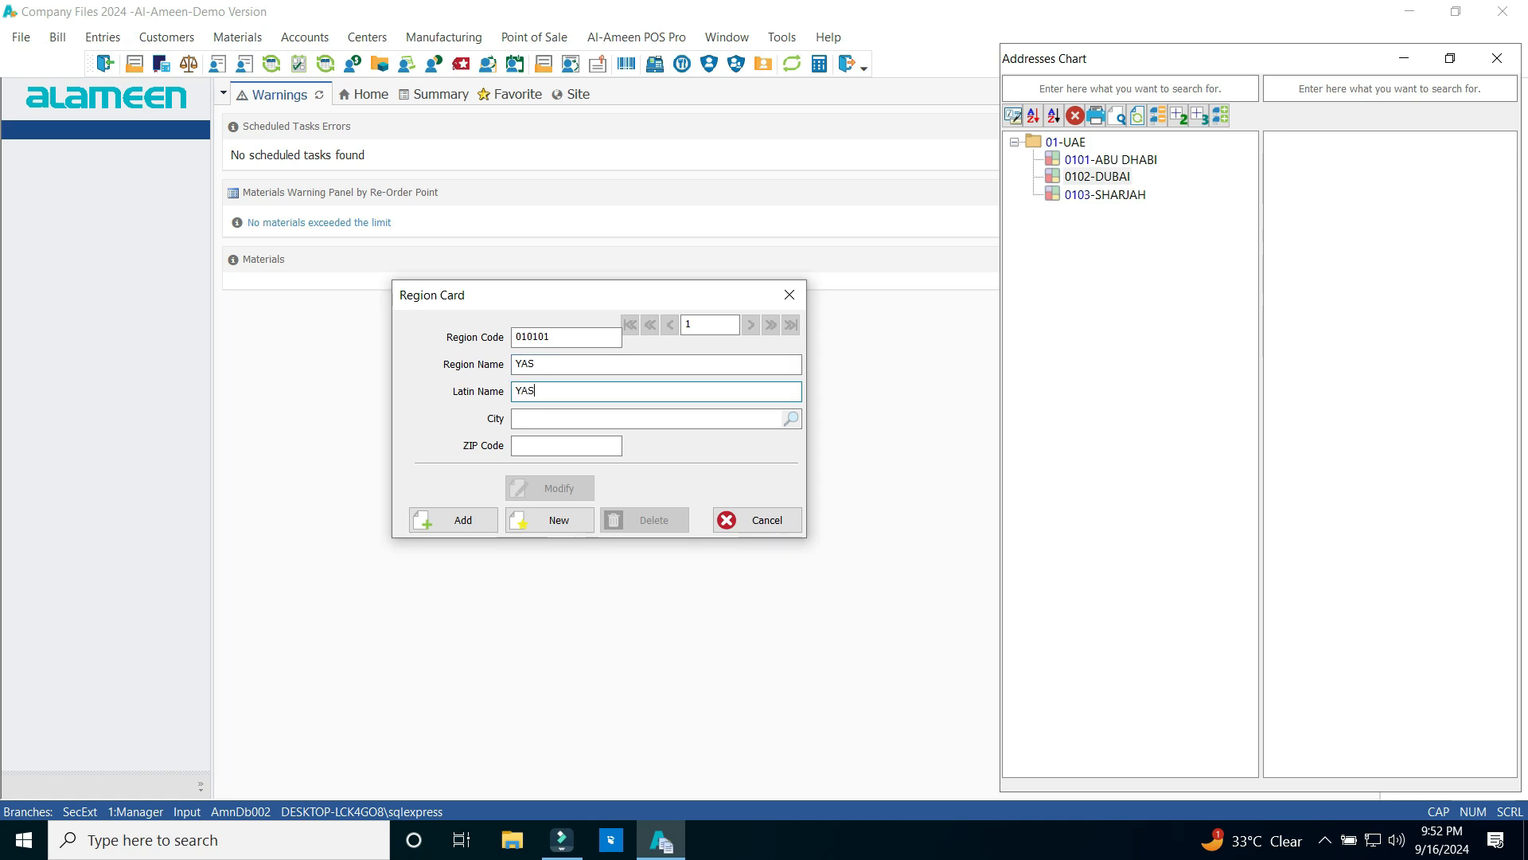
# Assign city 0101-ABU DHABI, save the region, refresh the chart and close the card
pyautogui.press('Return')
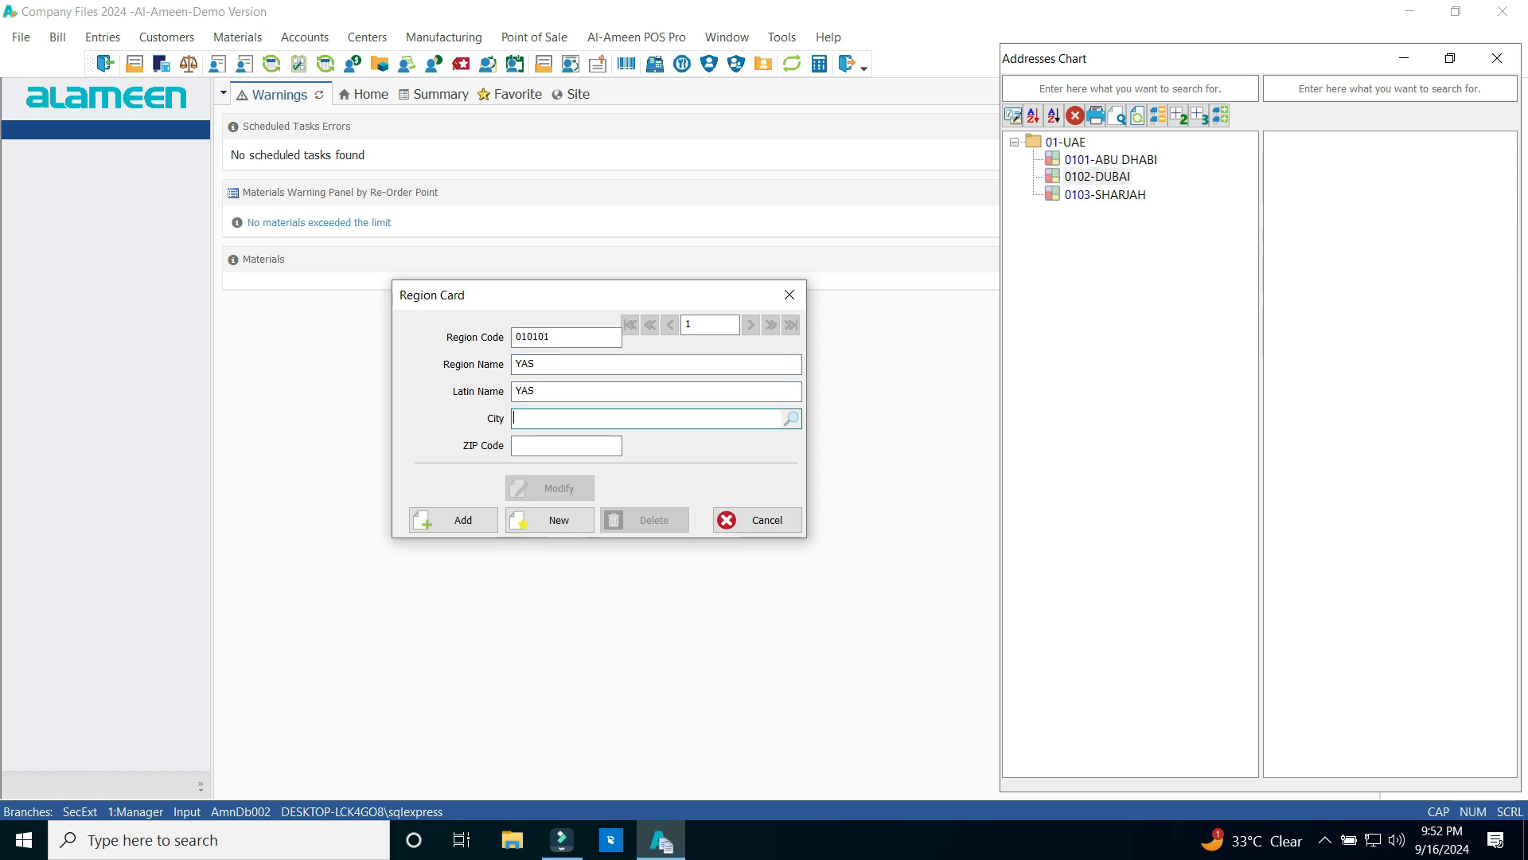
pyautogui.press('Return')
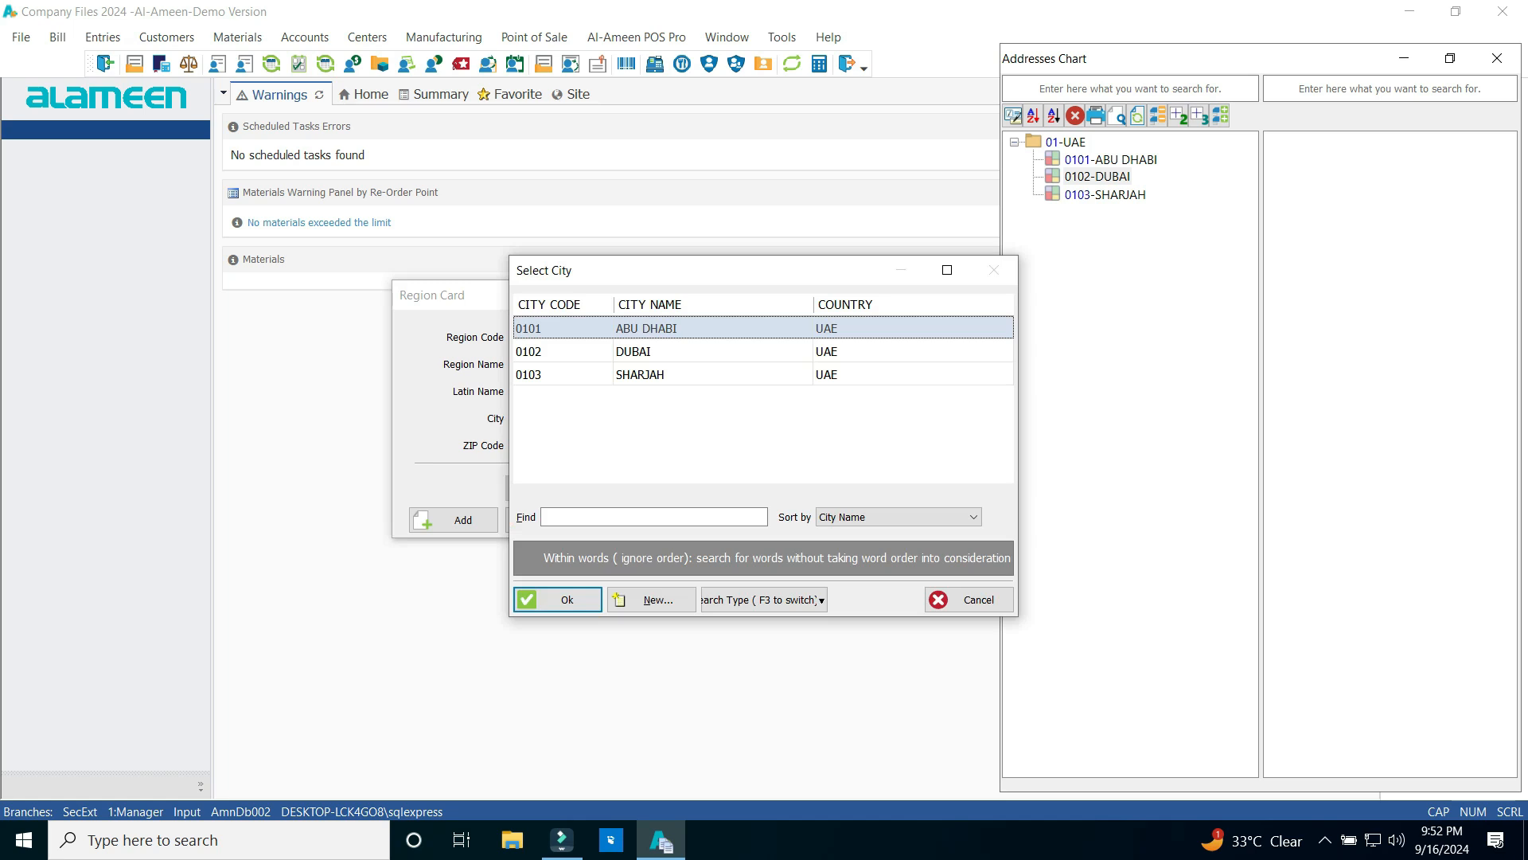
pyautogui.press('Return')
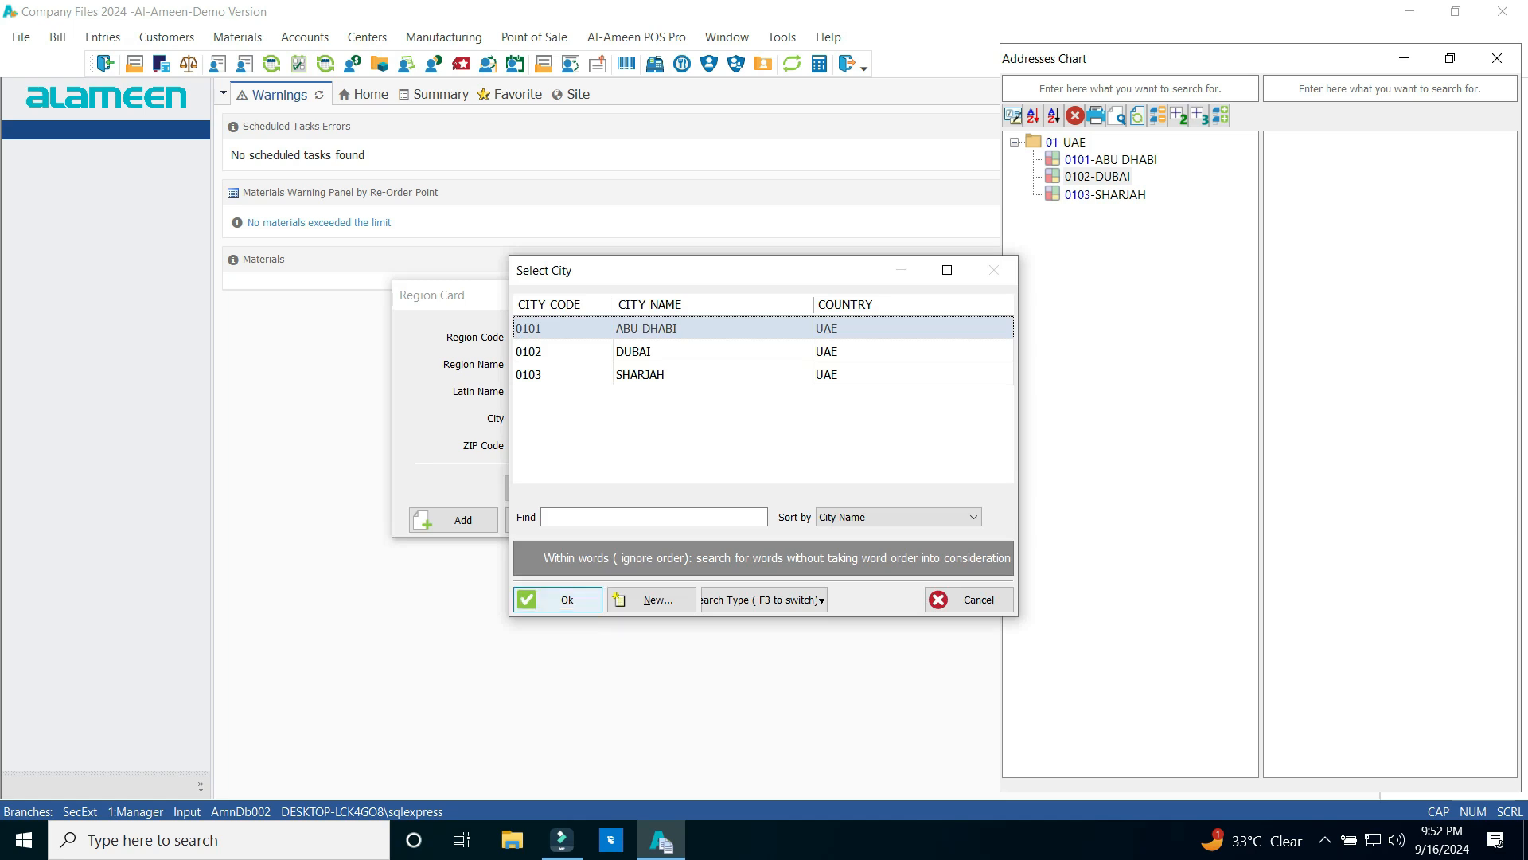
pyautogui.press('Return')
pyautogui.press('Return')
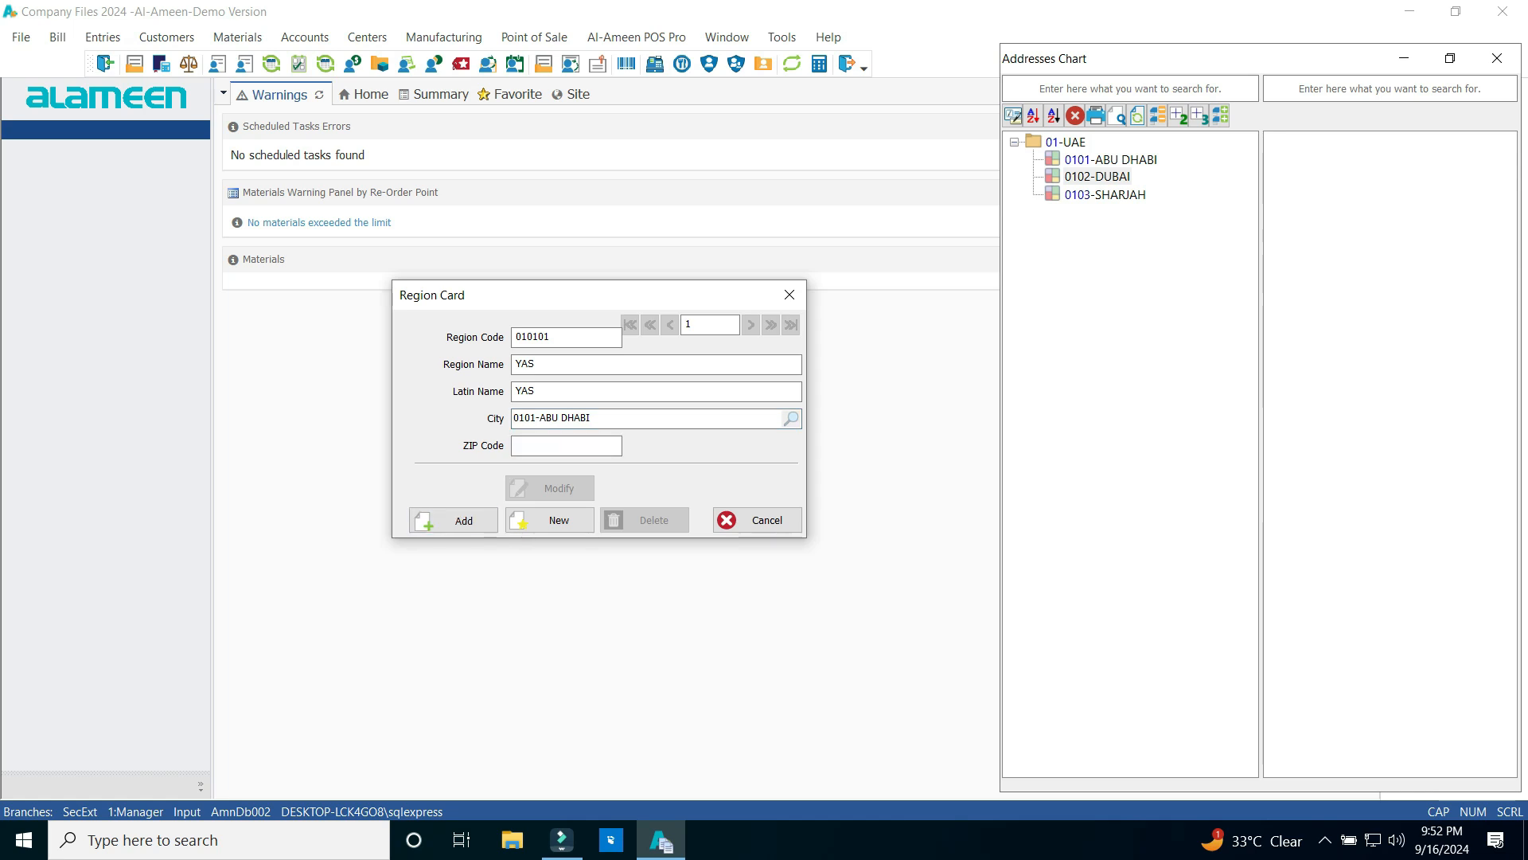
pyautogui.press('Return')
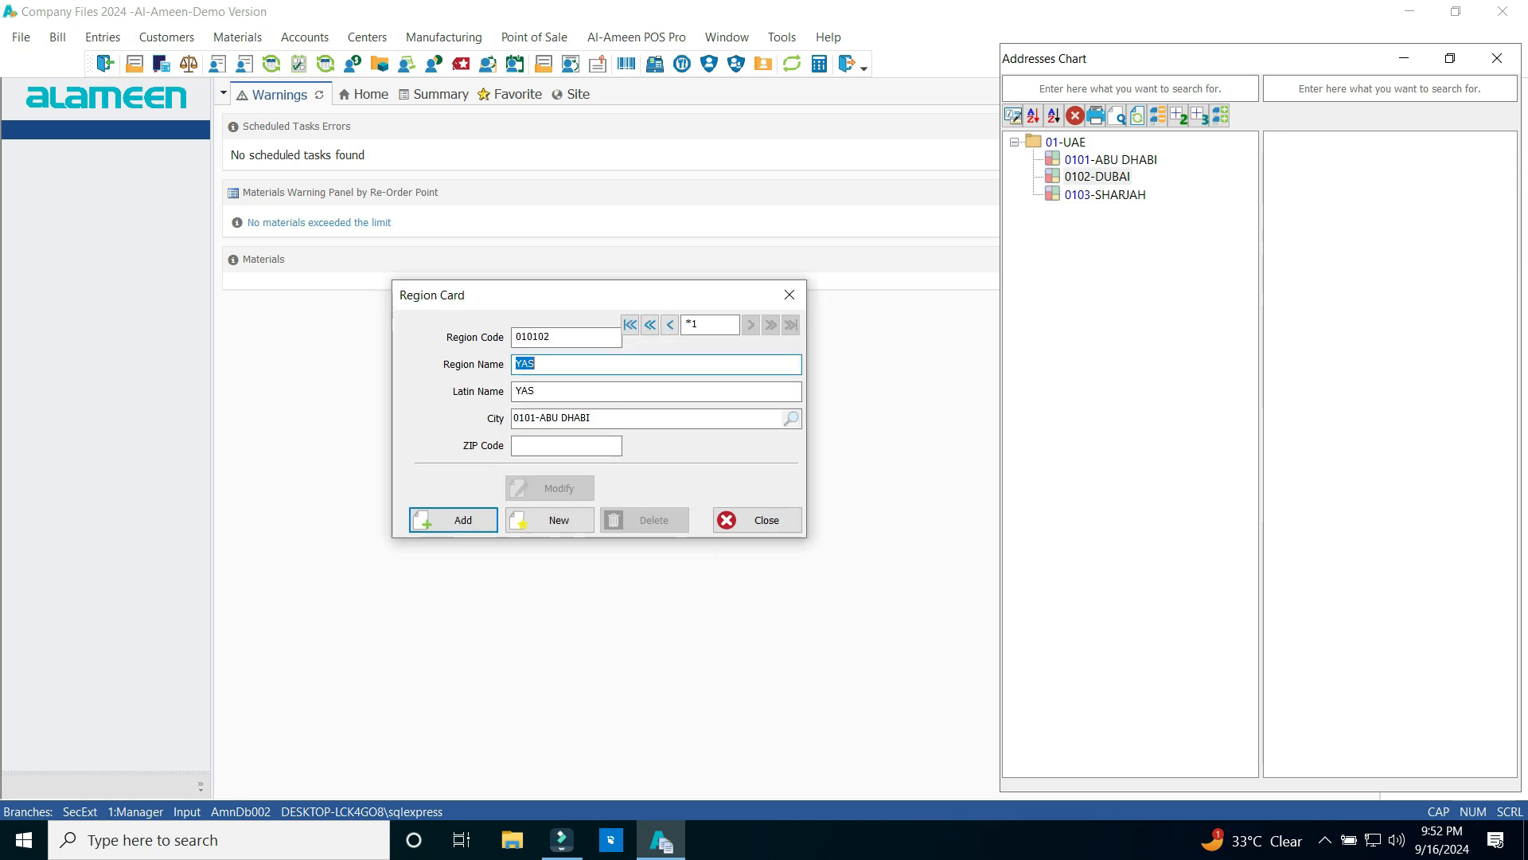
pyautogui.click(1137, 116)
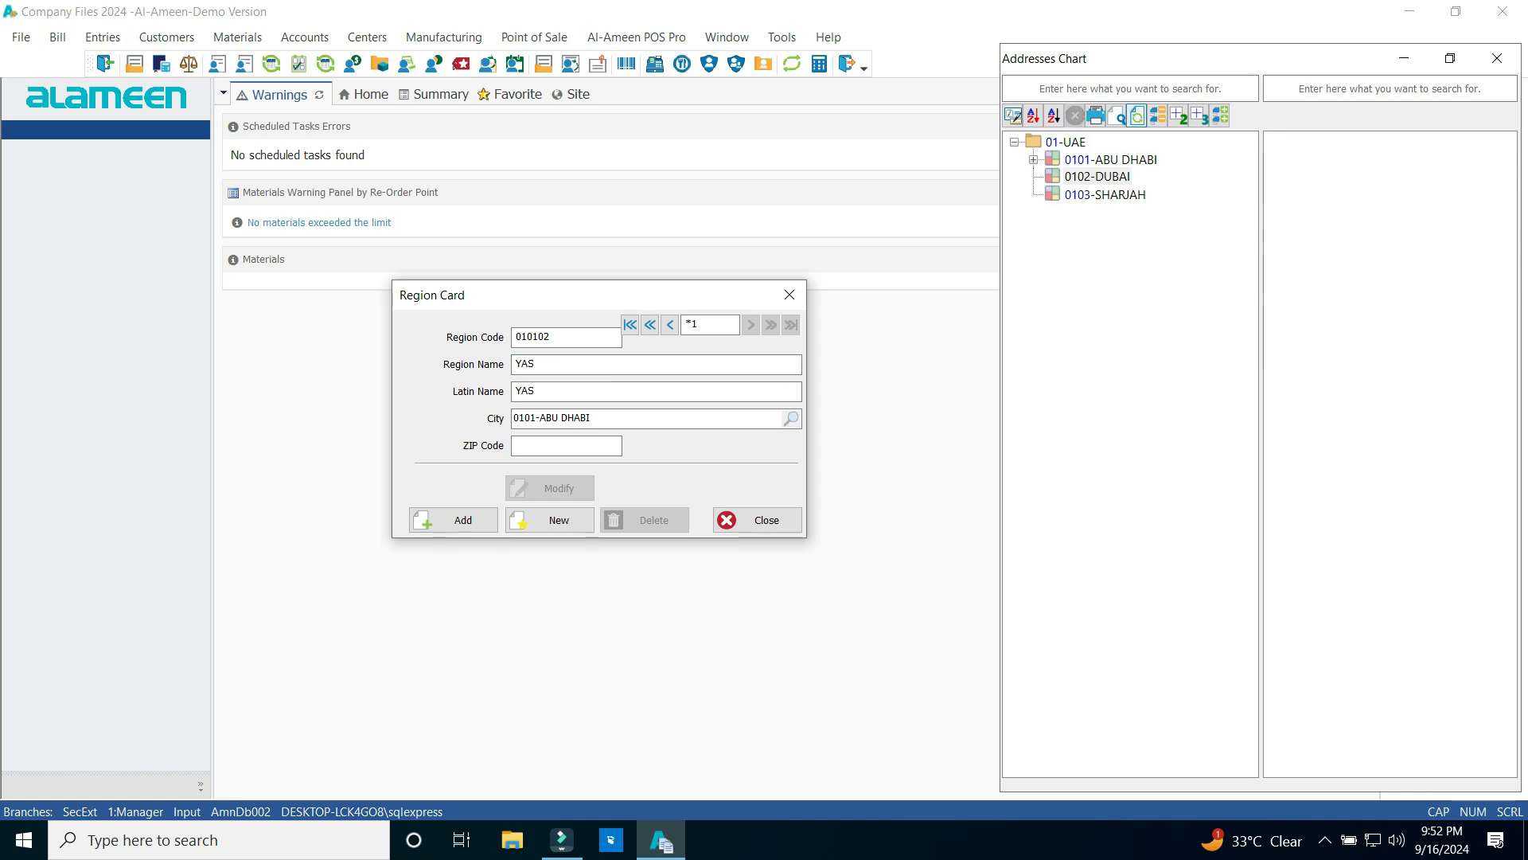
pyautogui.click(1115, 177)
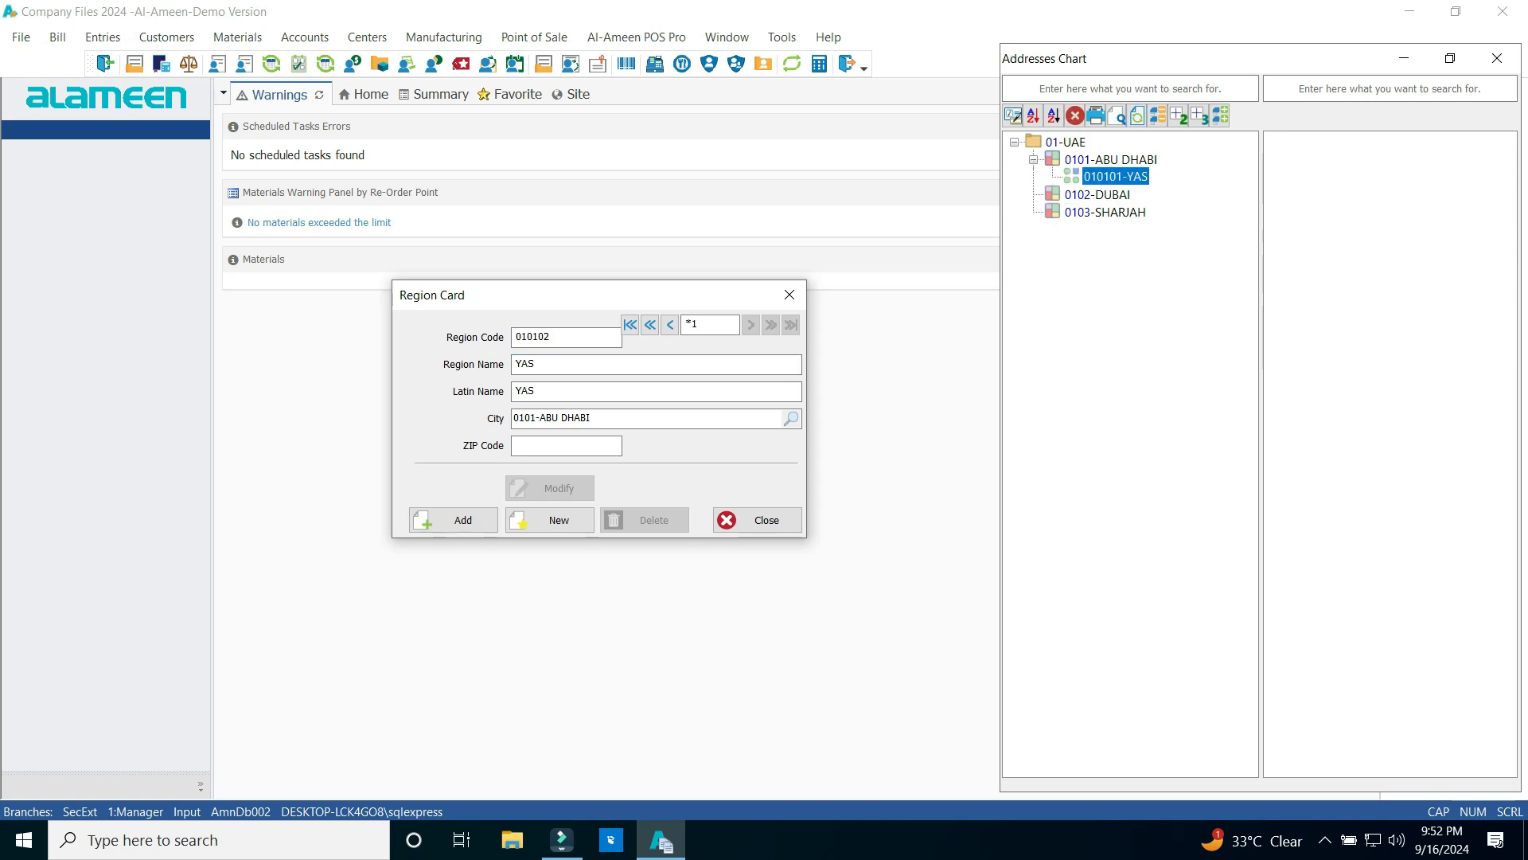
pyautogui.click(789, 294)
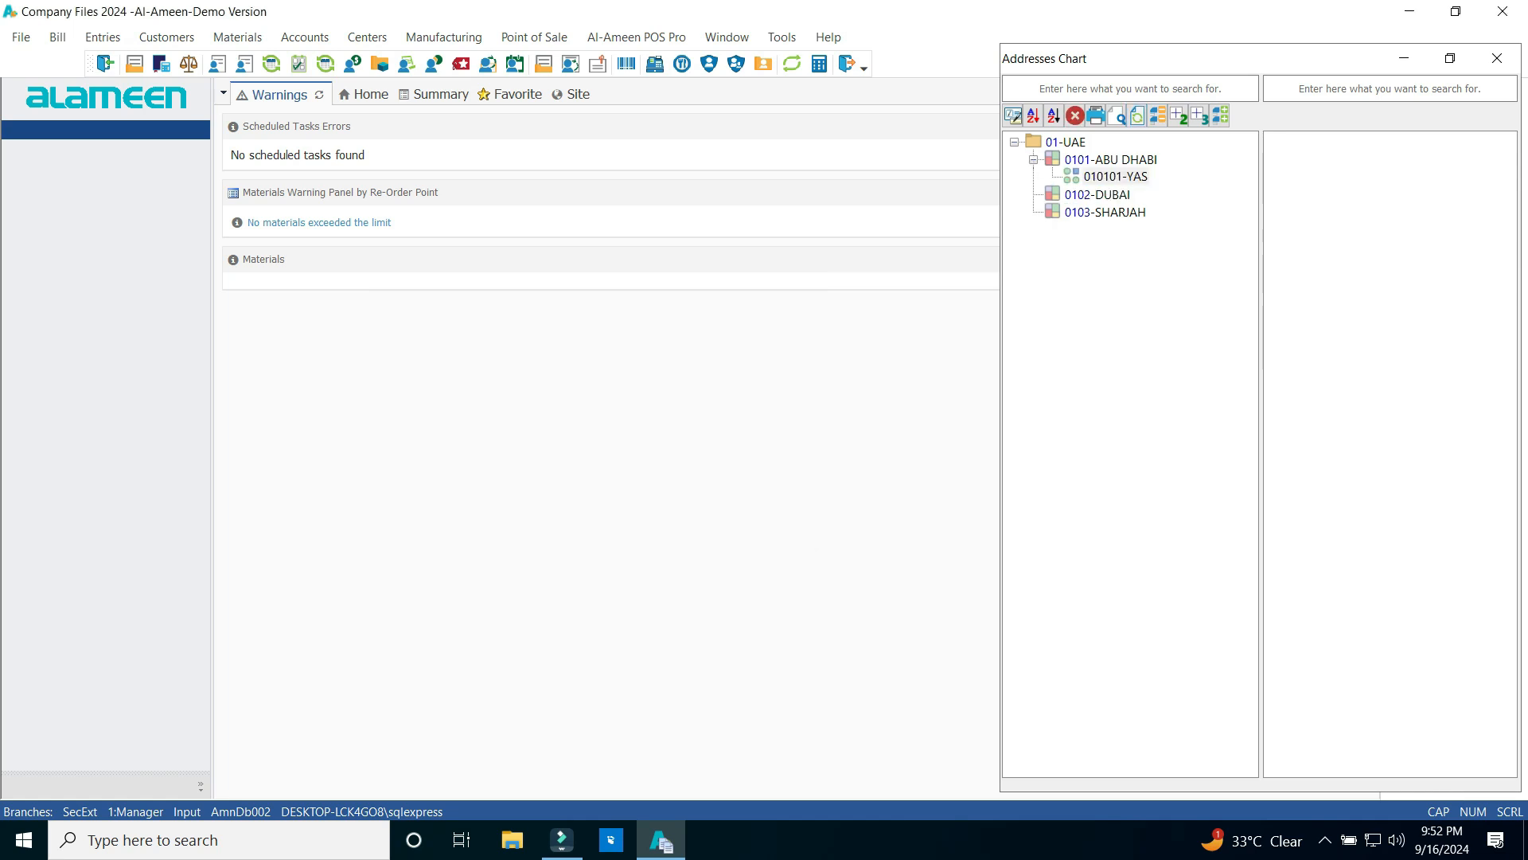
pyautogui.click(1111, 159)
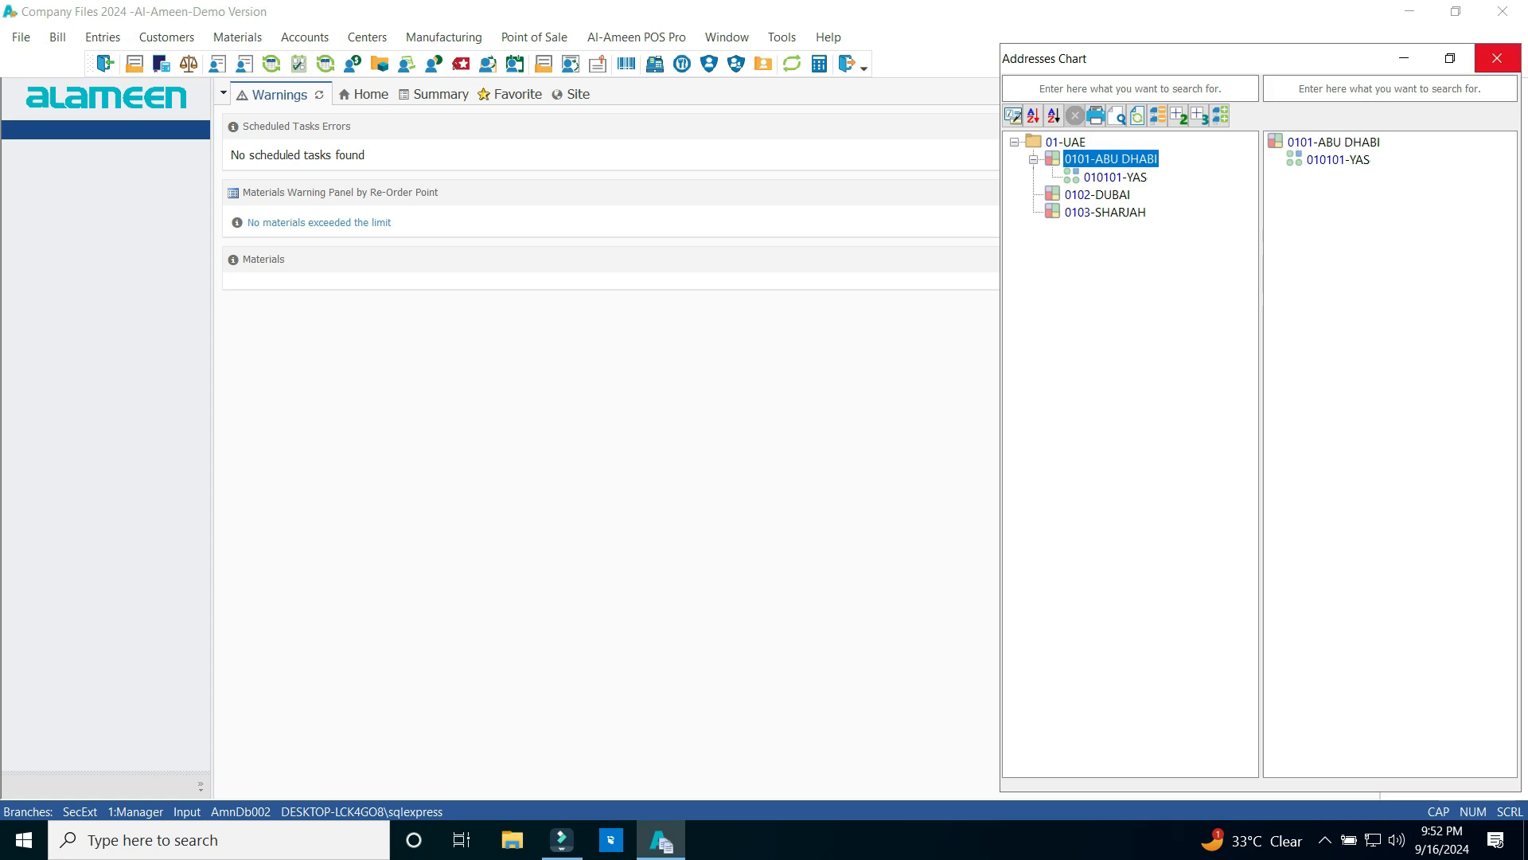
# Insert region 010102 ABU DHABI (same Latin name) under city ABU DHABI and refresh the chart
pyautogui.rightClick(1087, 160)
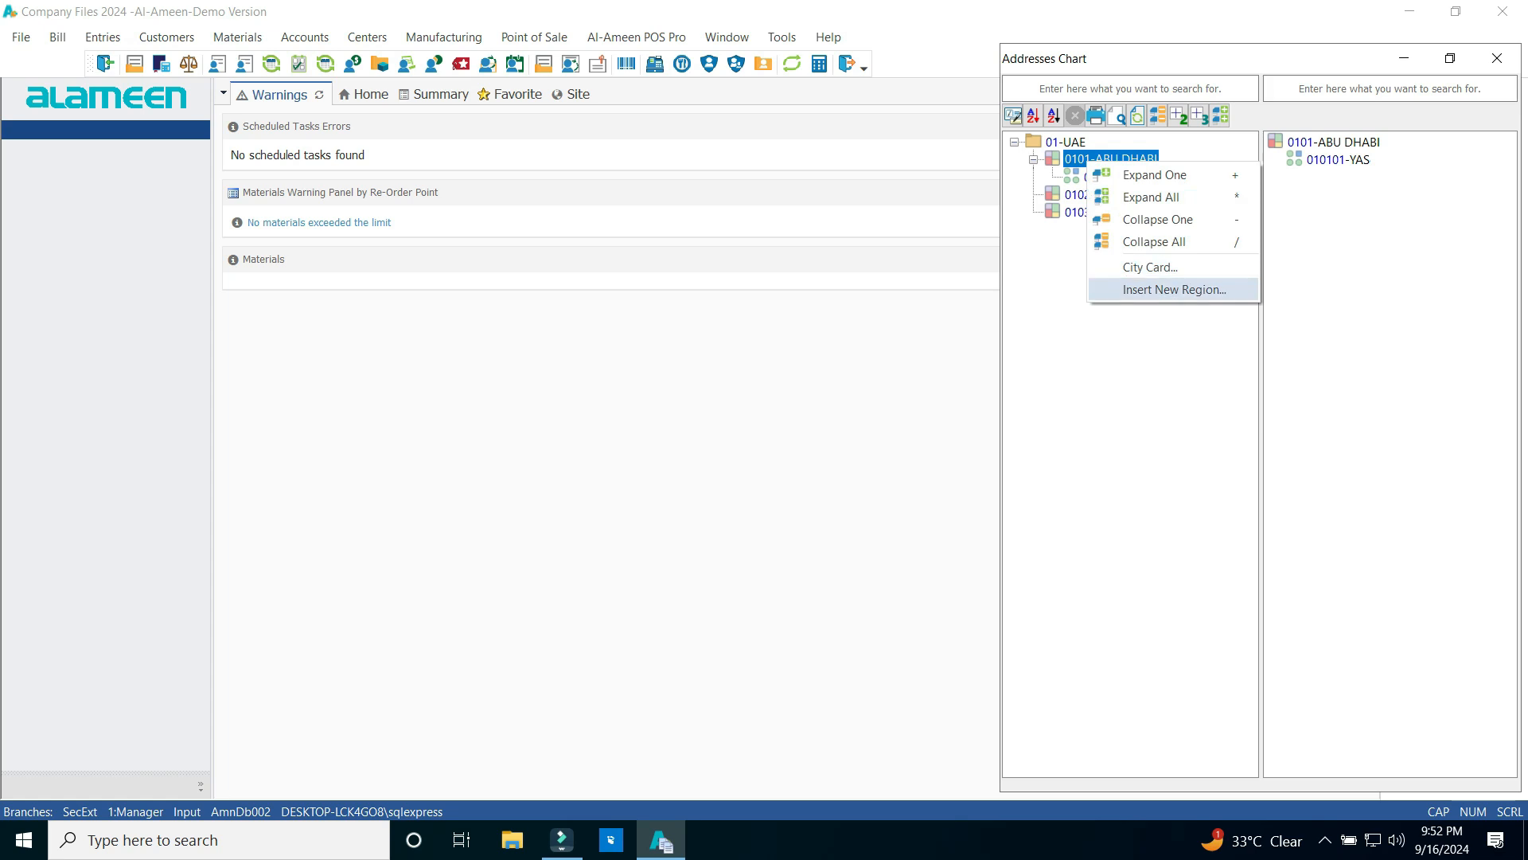
pyautogui.press('Return')
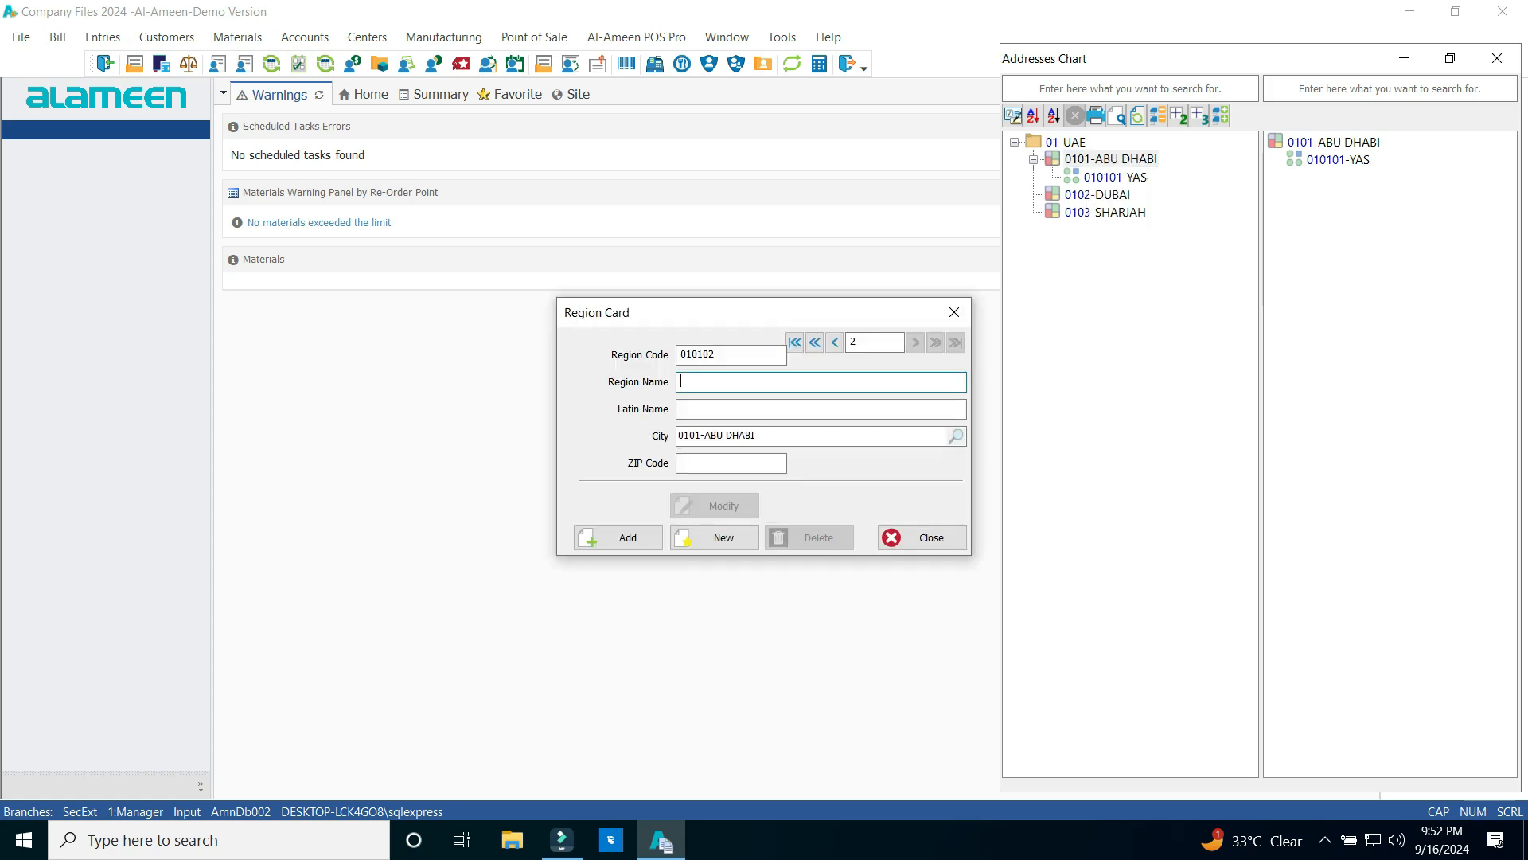
pyautogui.write('ABU DHABI')
pyautogui.hotkey('shift', 'Home')
pyautogui.hotkey('ctrl', 'c')
pyautogui.press('Tab')
pyautogui.hotkey('ctrl', 'v')
pyautogui.click(618, 537)
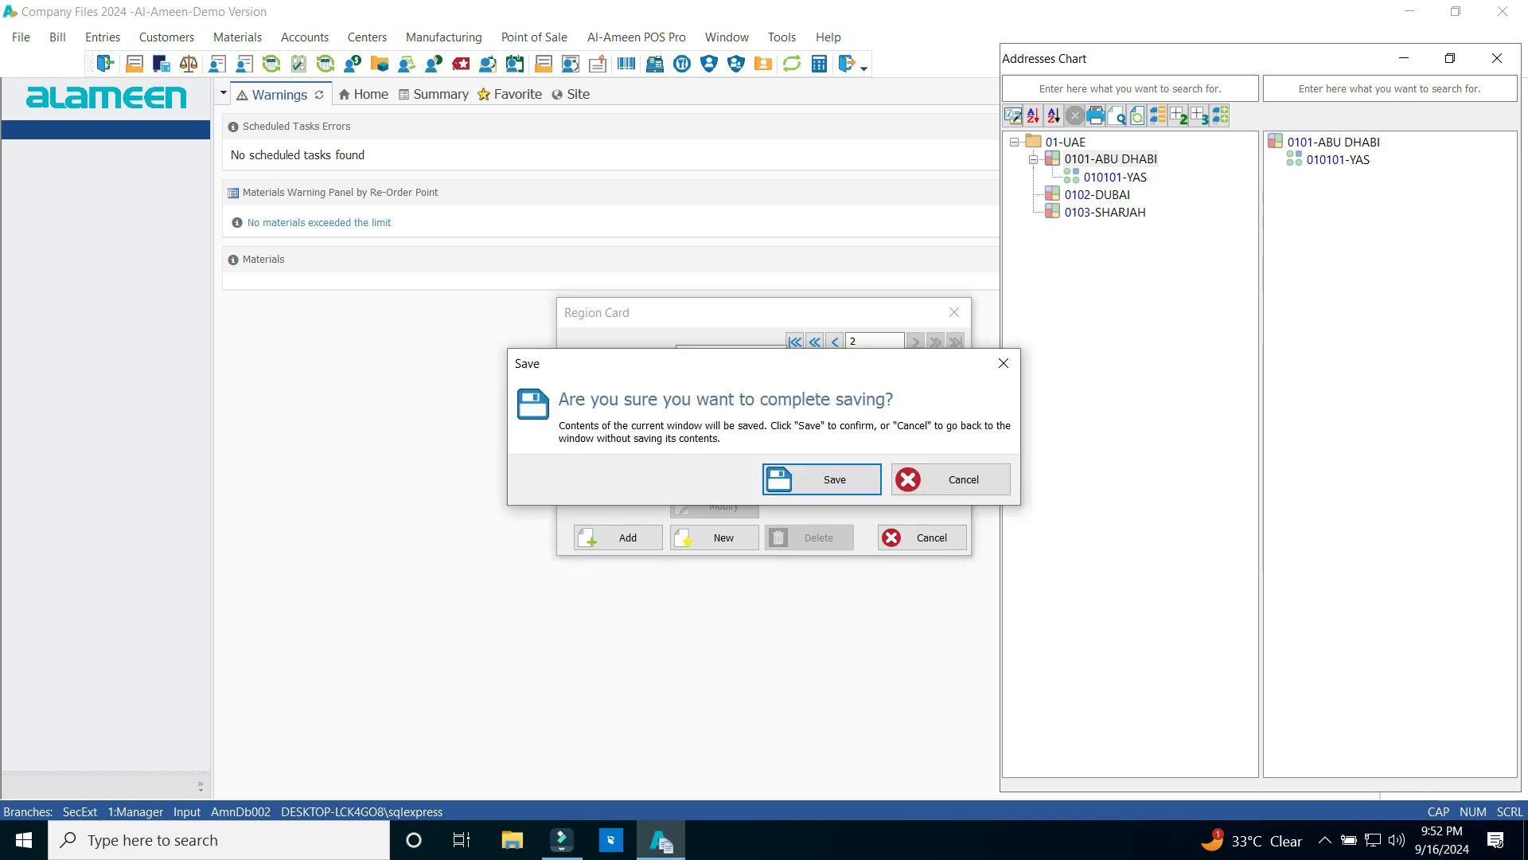
pyautogui.press('Return')
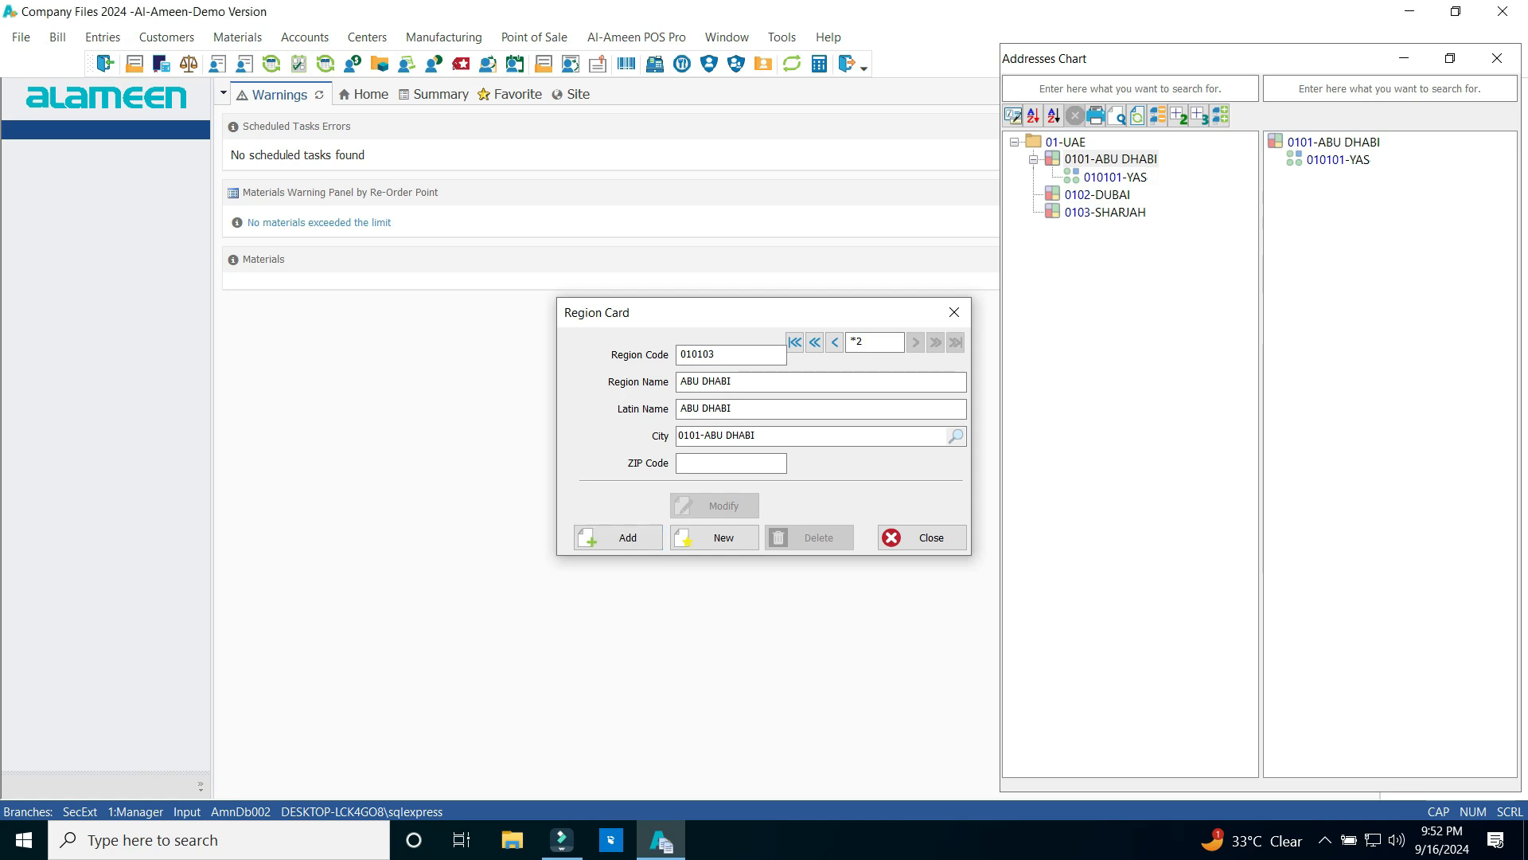
pyautogui.click(953, 311)
pyautogui.click(1138, 116)
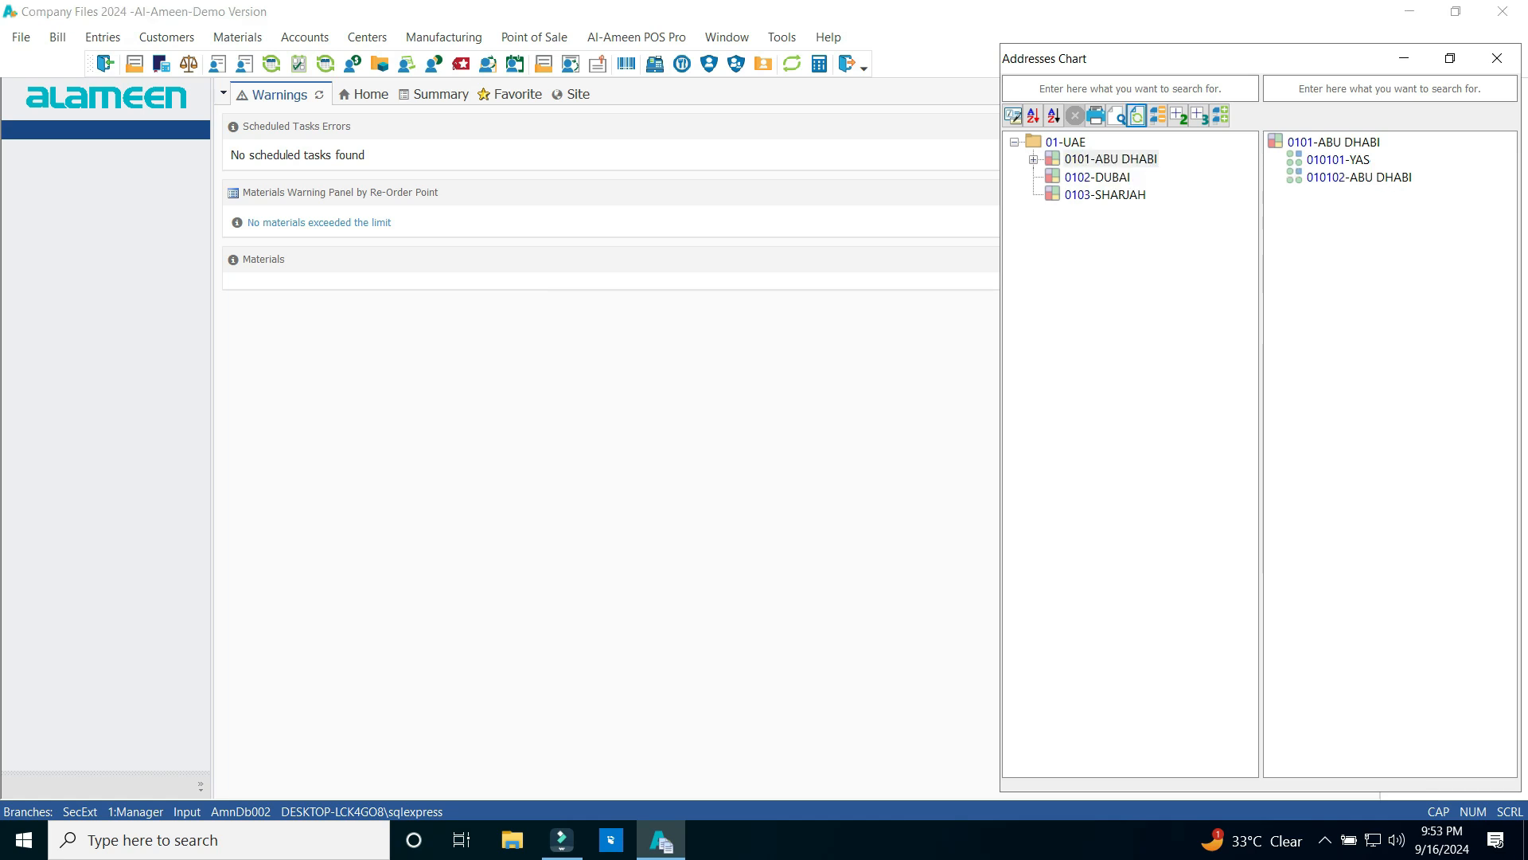
pyautogui.click(1034, 160)
pyautogui.click(1115, 178)
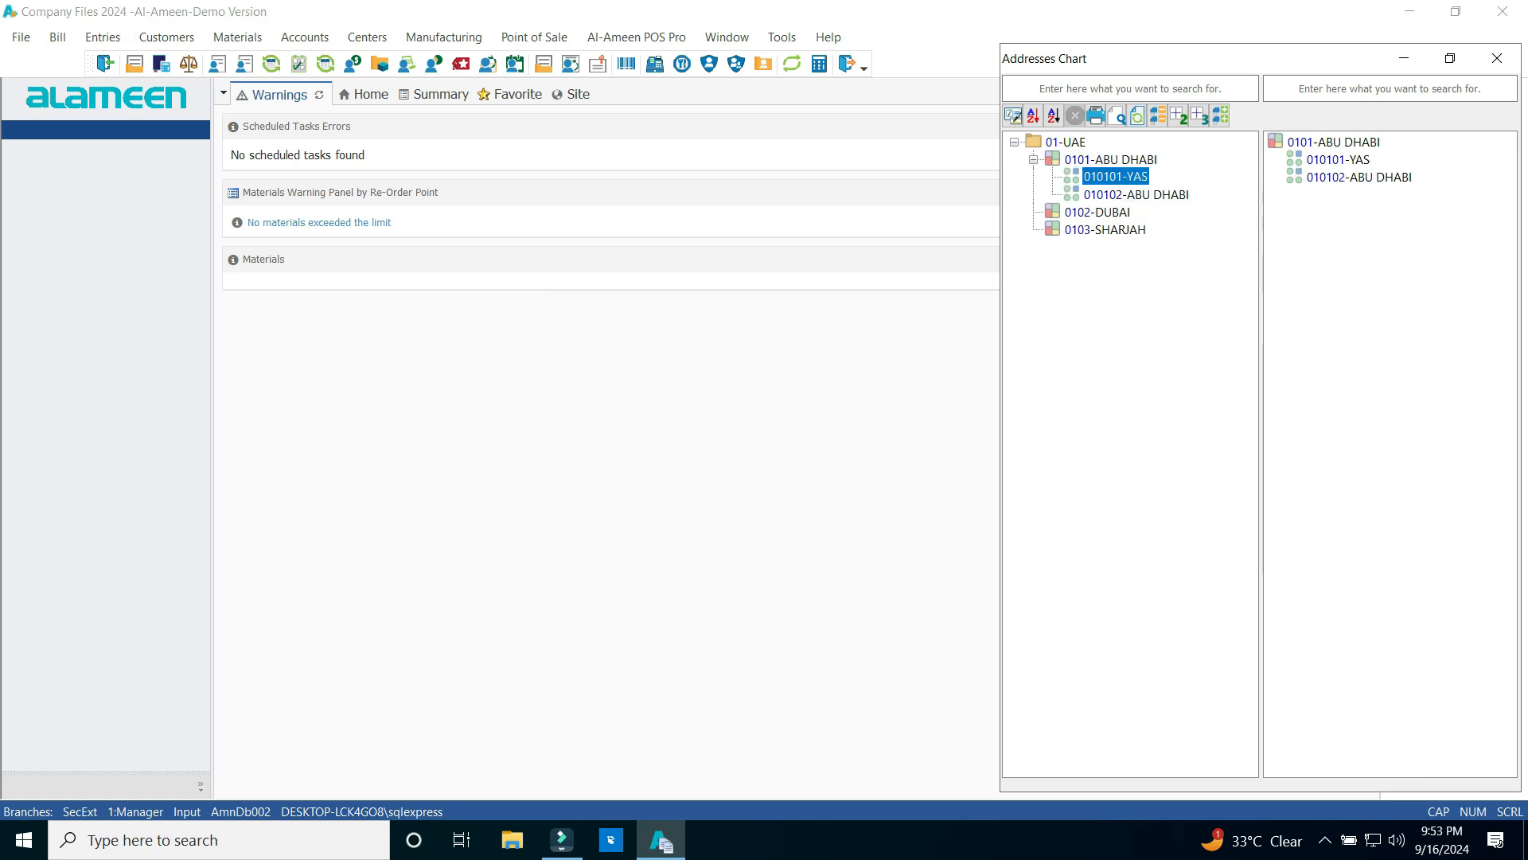
pyautogui.click(1136, 195)
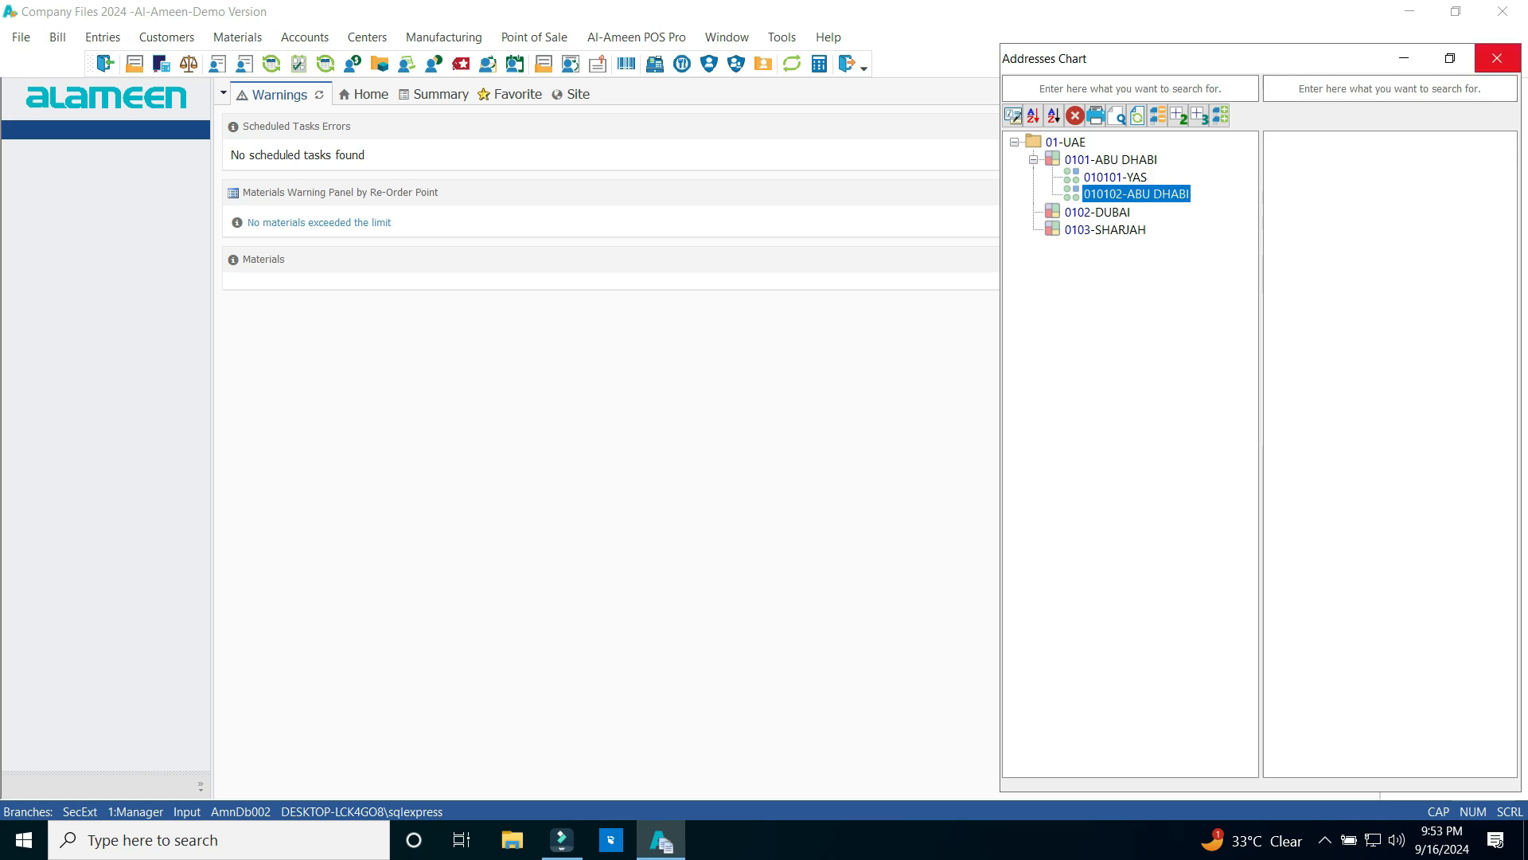
# Close the addresses chart and open a new Customer/Supplier Card on its Address tab
pyautogui.click(1496, 58)
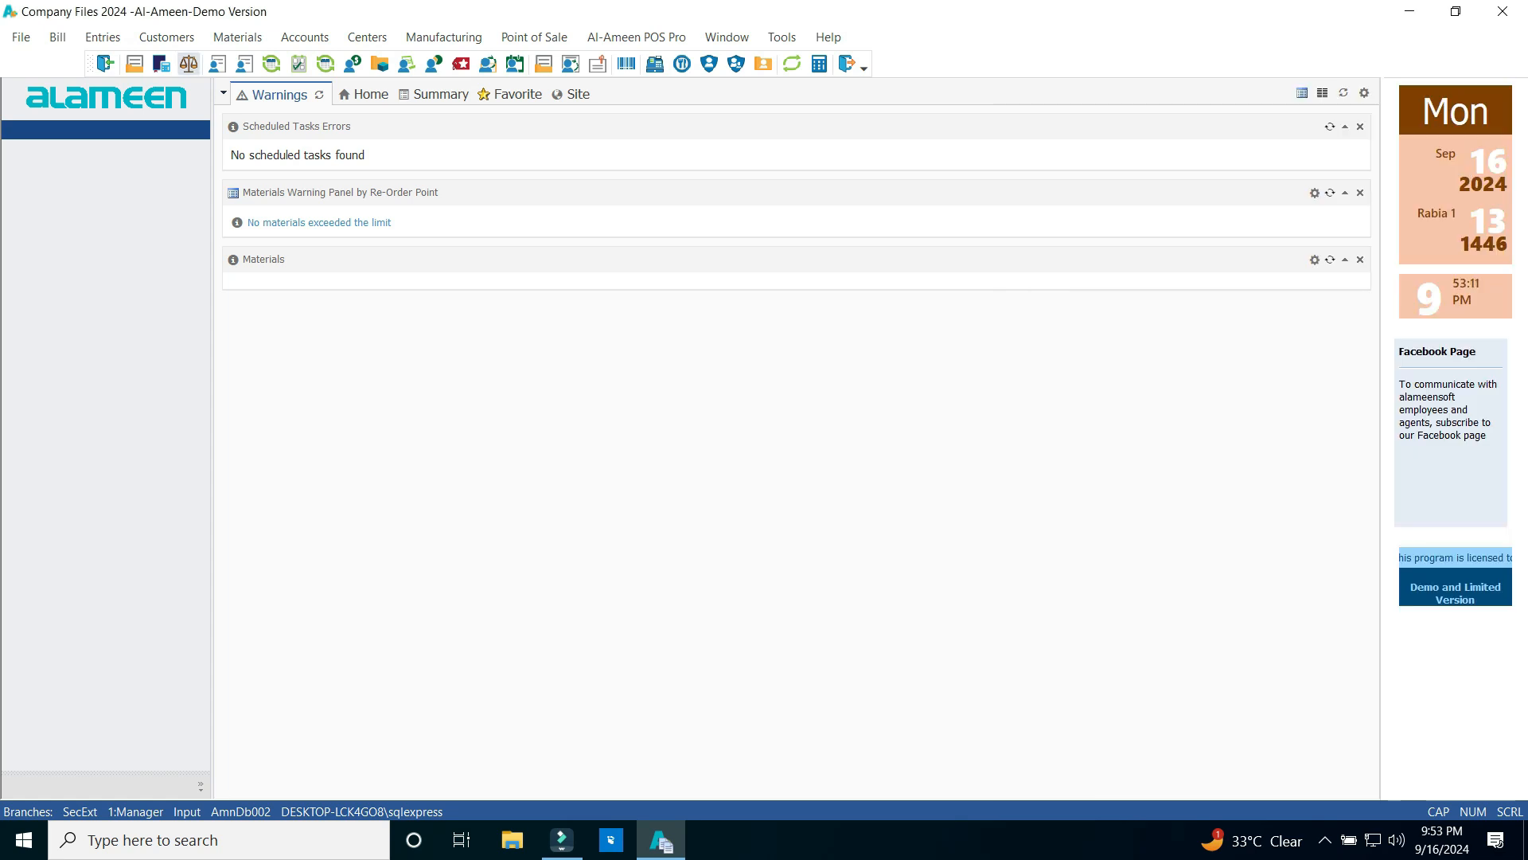
pyautogui.click(166, 37)
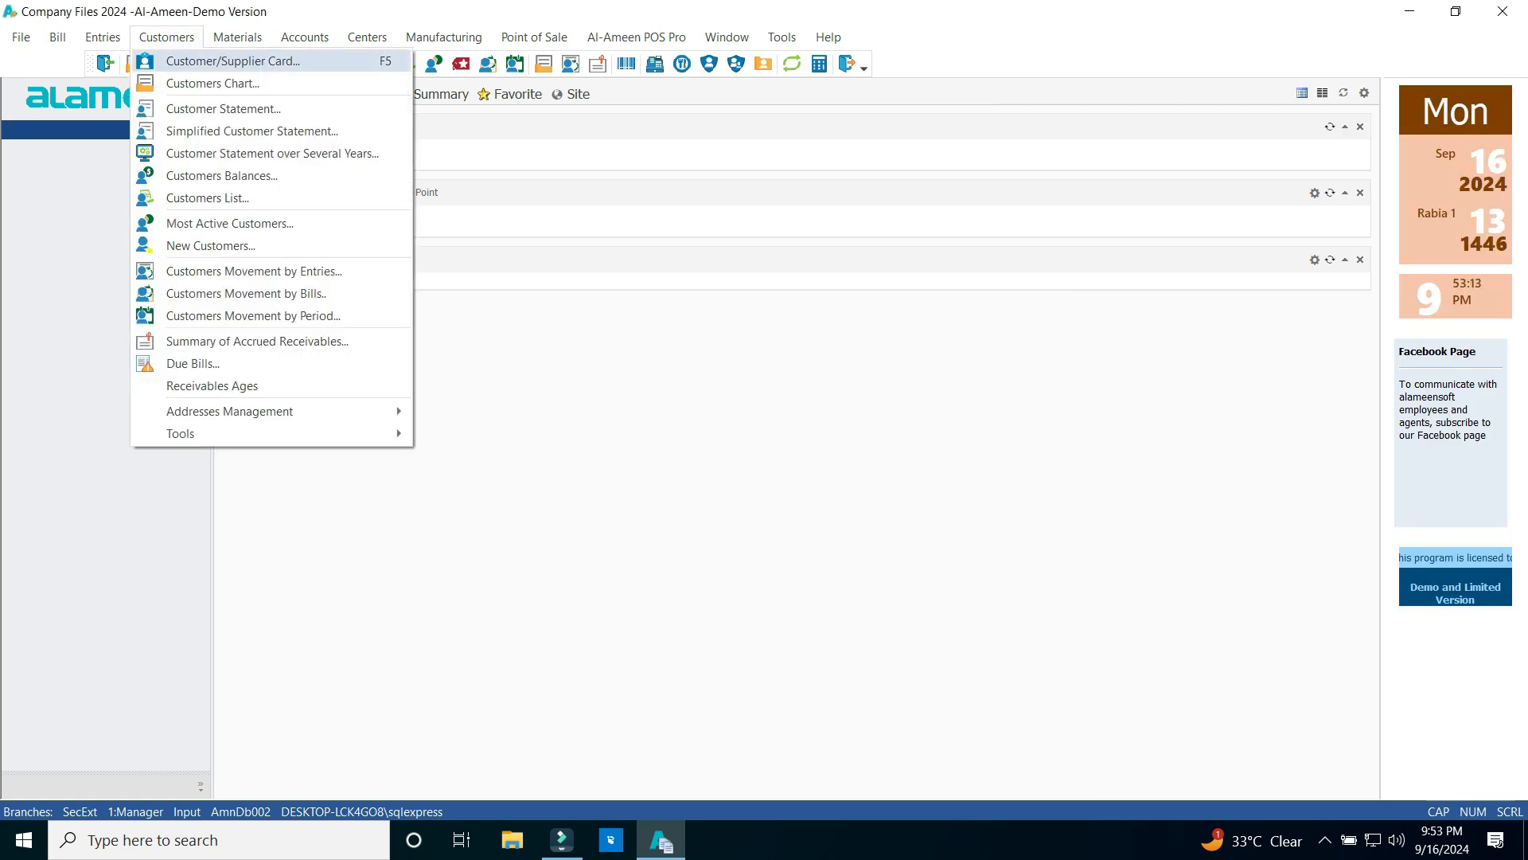
pyautogui.click(232, 61)
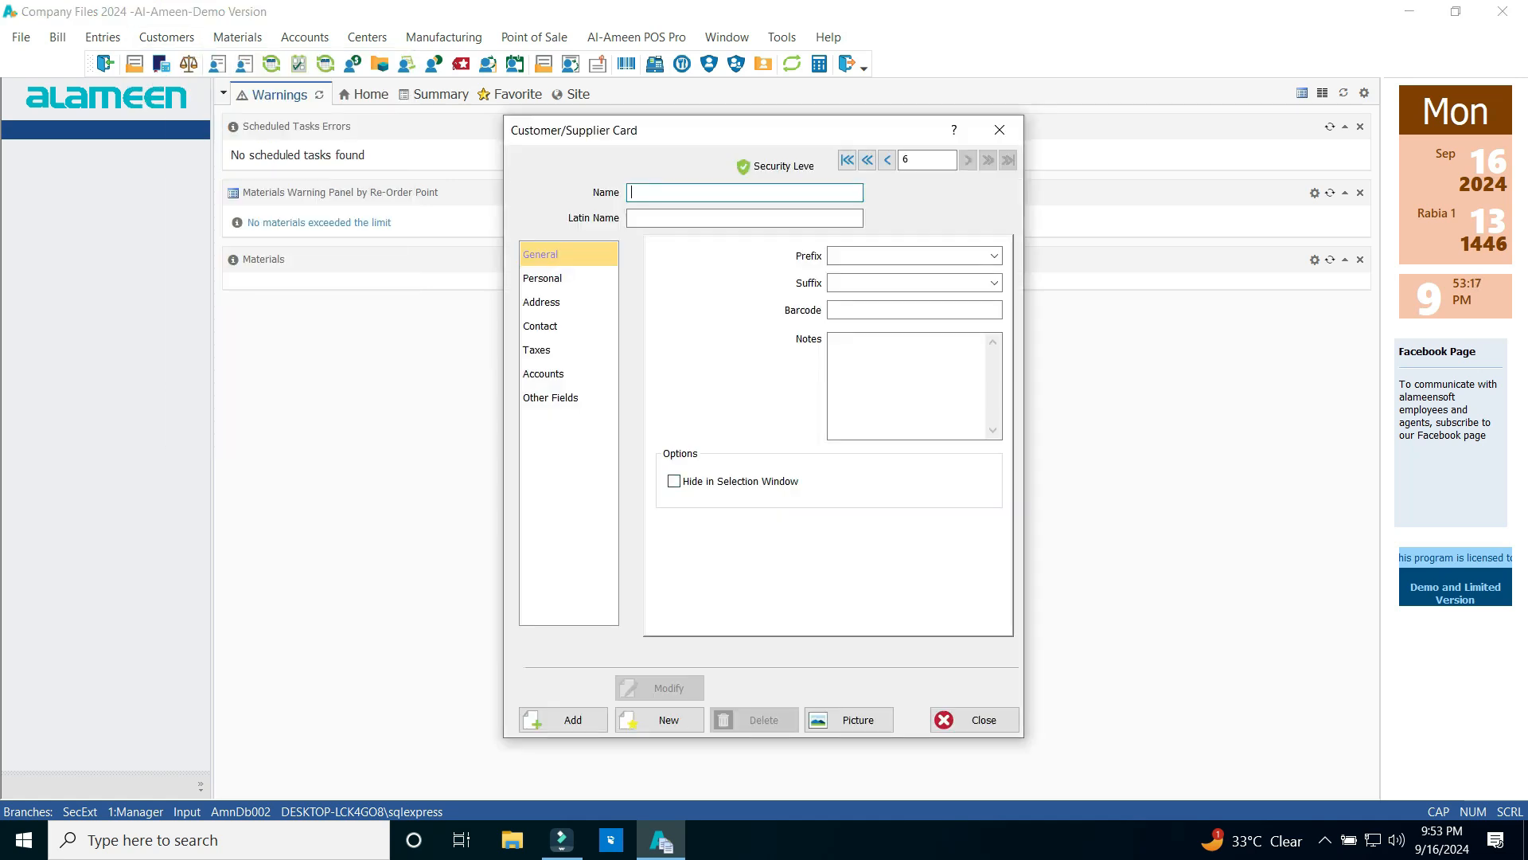
pyautogui.click(542, 303)
# Set the address to country 01-UAE, city ABU DHABI and region YAS
pyautogui.click(992, 292)
pyautogui.click(992, 319)
pyautogui.click(646, 342)
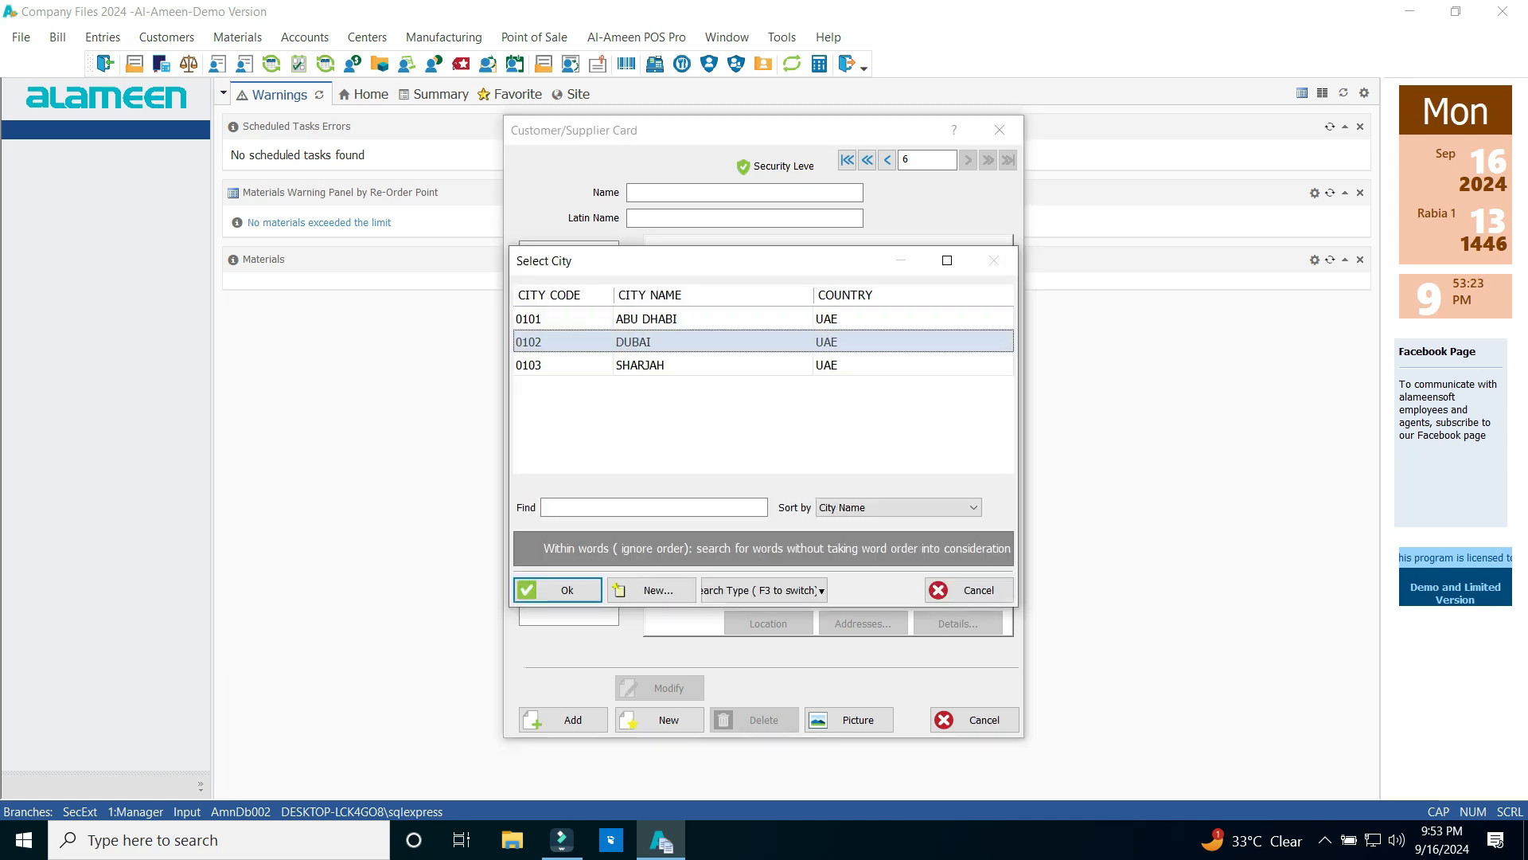
pyautogui.click(646, 365)
pyautogui.click(646, 319)
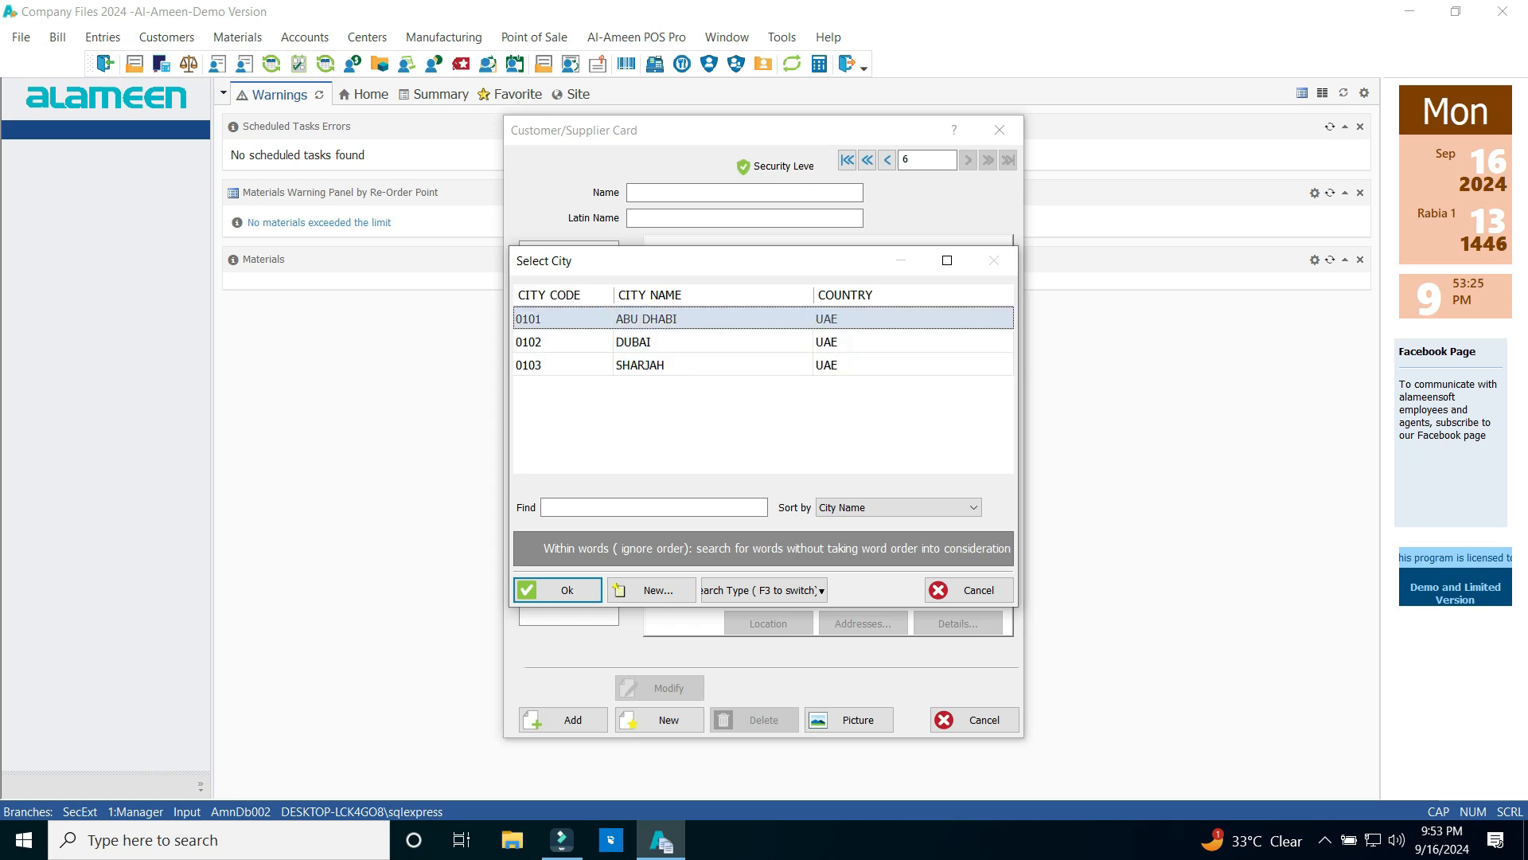
pyautogui.press('Return')
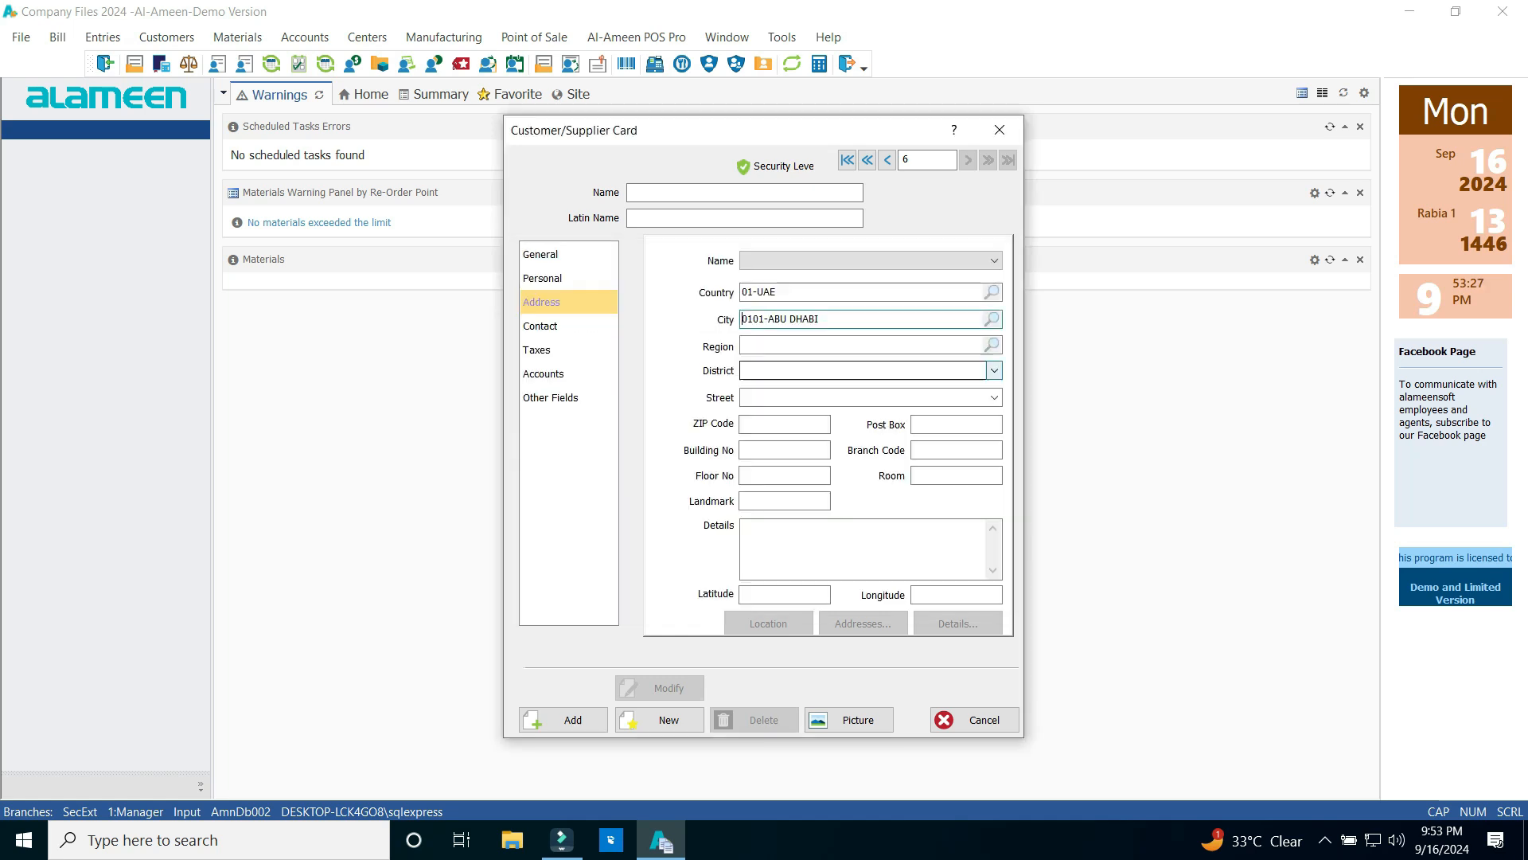
pyautogui.click(991, 344)
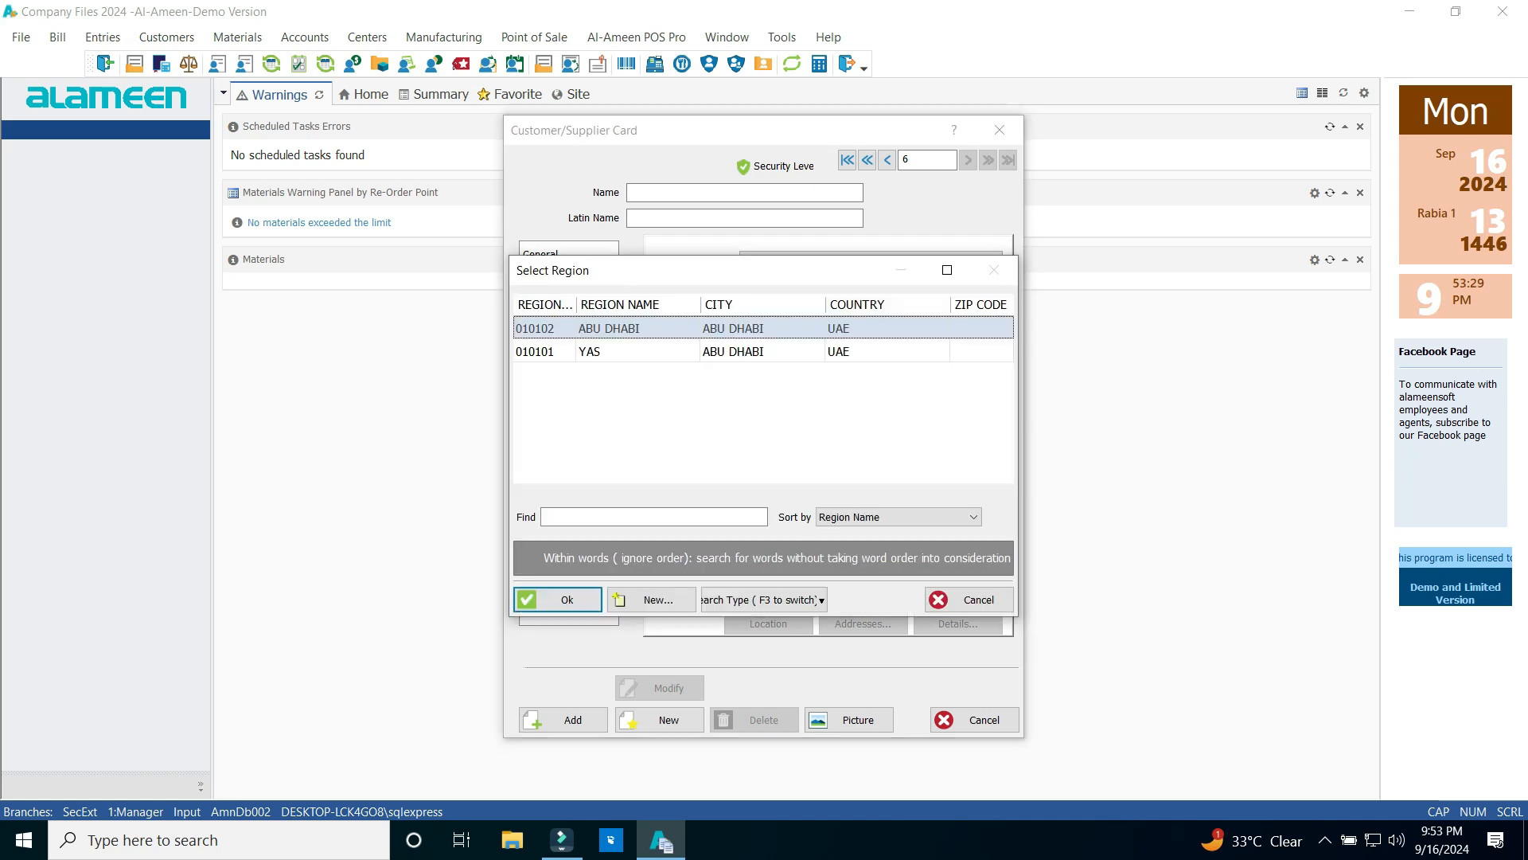
pyautogui.press('Down')
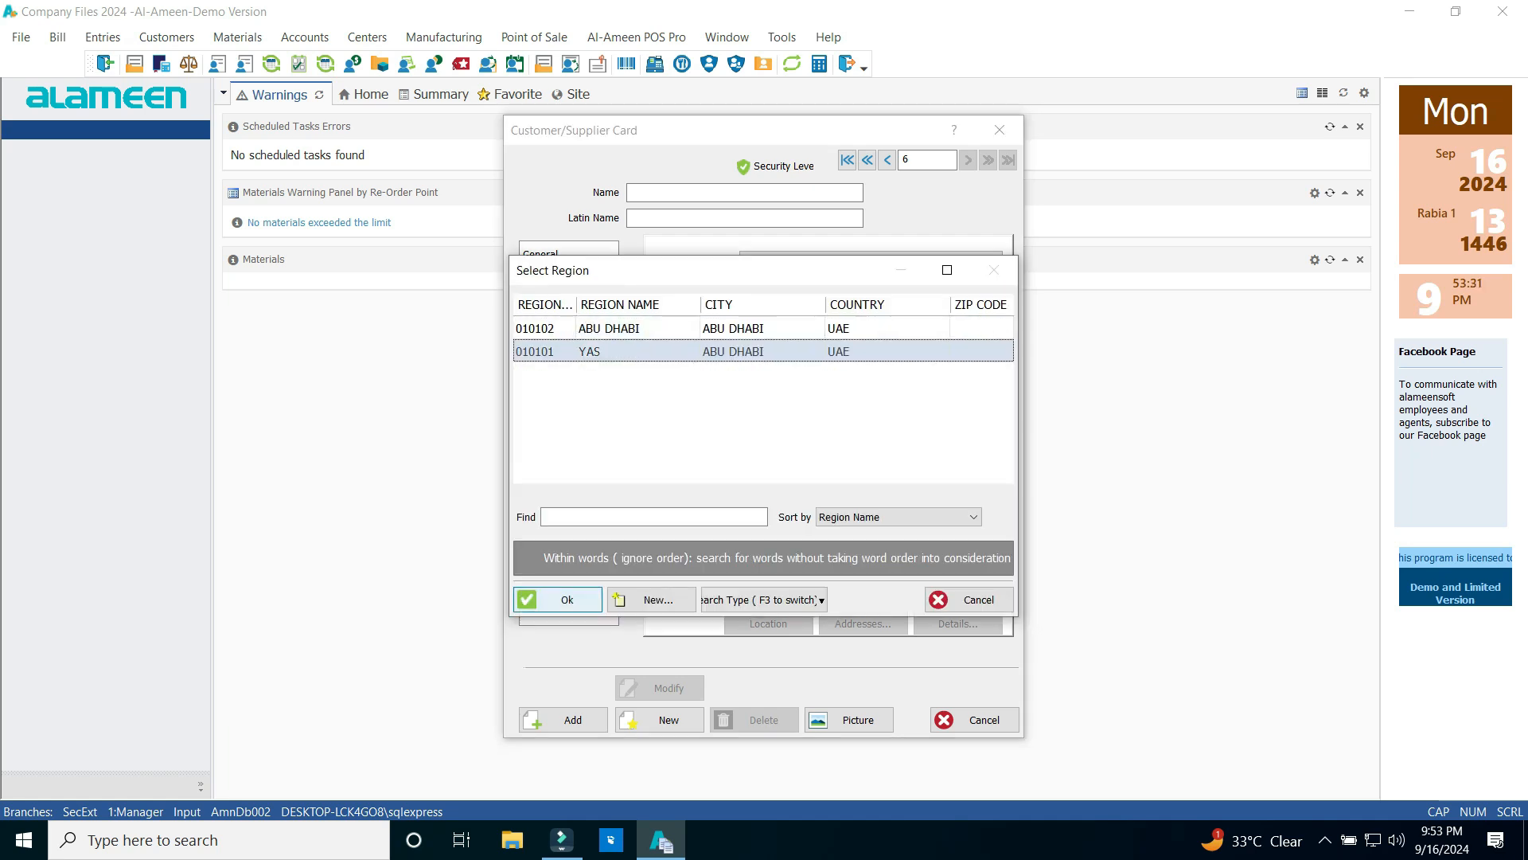
pyautogui.press('Return')
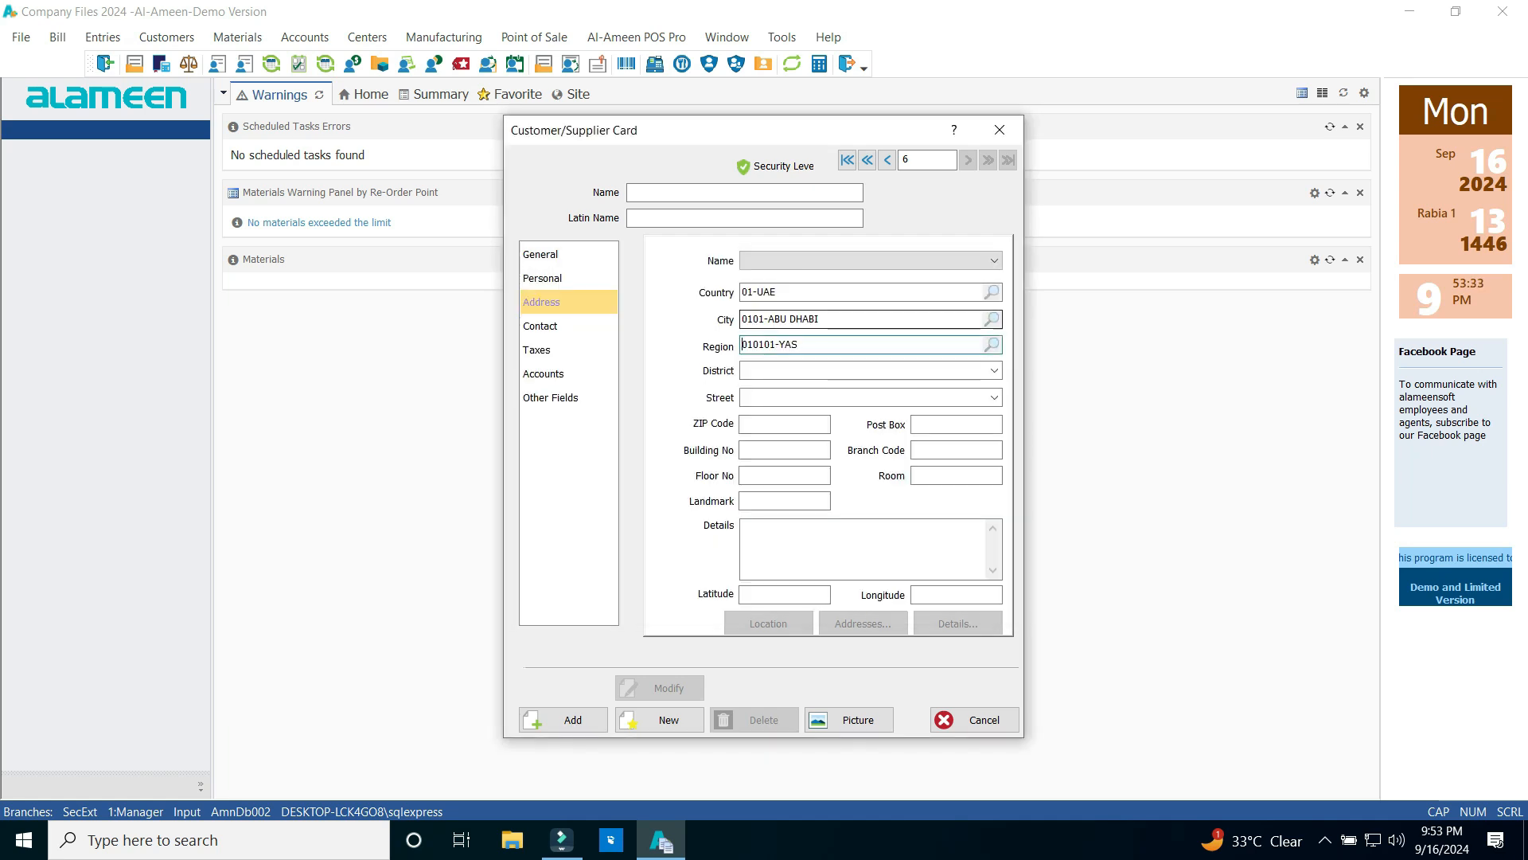
# Change the card's city to 0102-DUBAI
pyautogui.click(828, 319)
pyautogui.press('BackSpace')
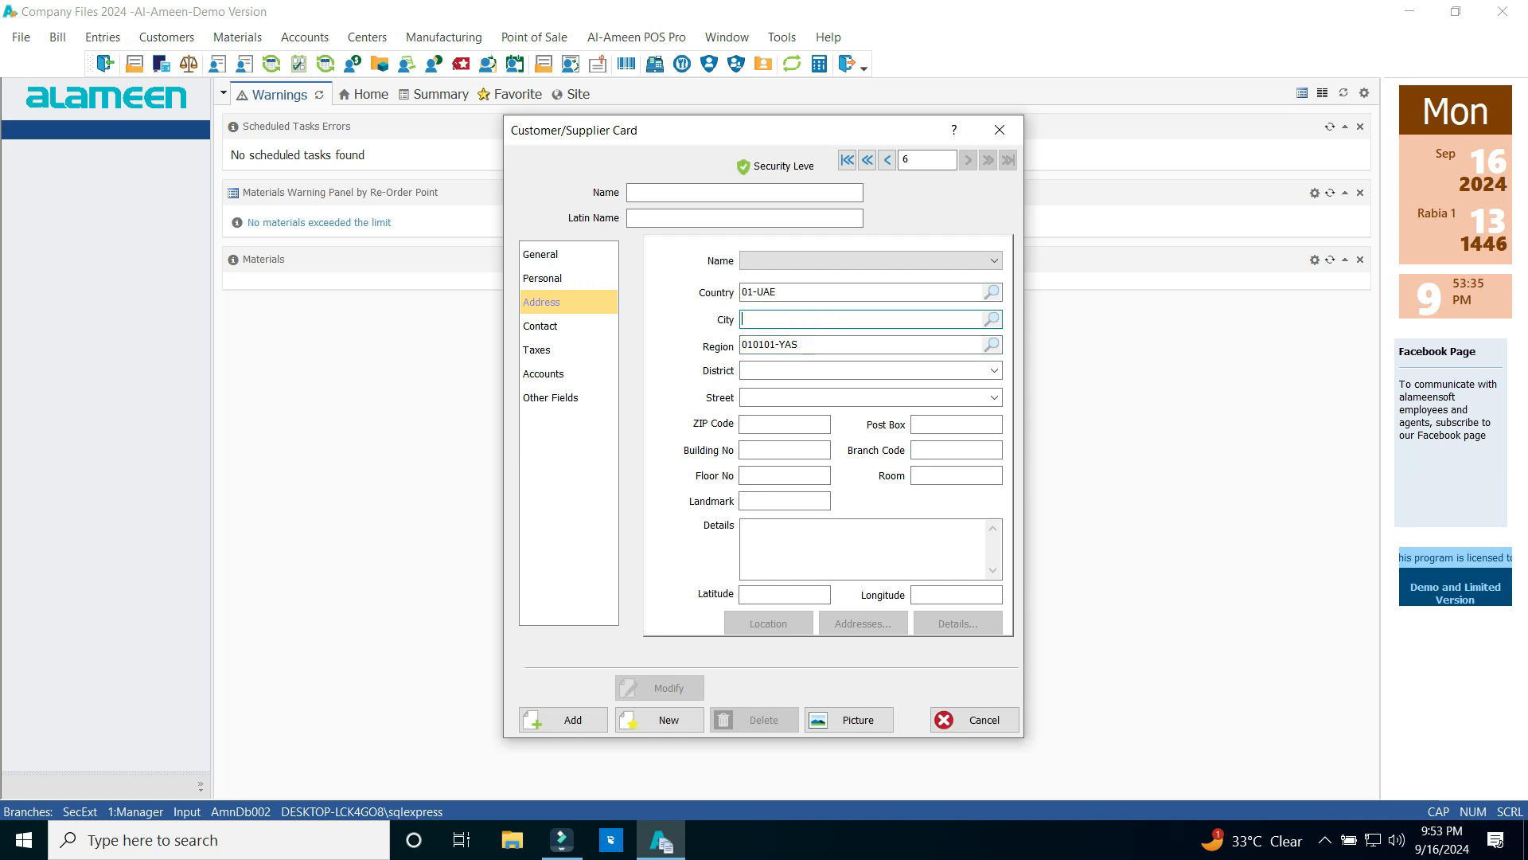
pyautogui.press('Return')
pyautogui.doubleClick(764, 342)
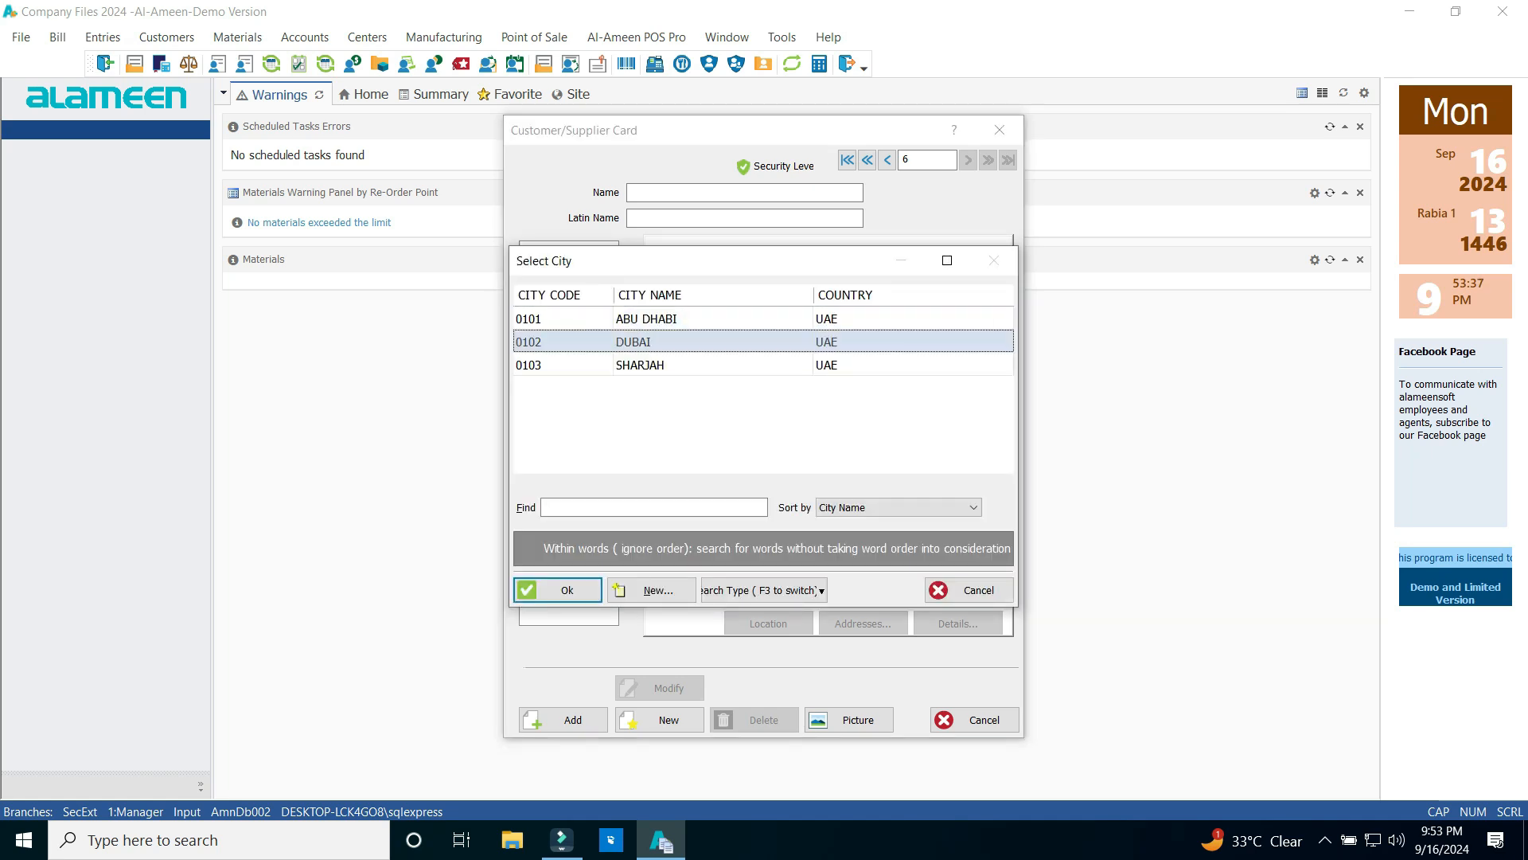
# Begin a new region 010201 for city DUBAI from the region lookup, then discard it unsaved
pyautogui.press('Return')
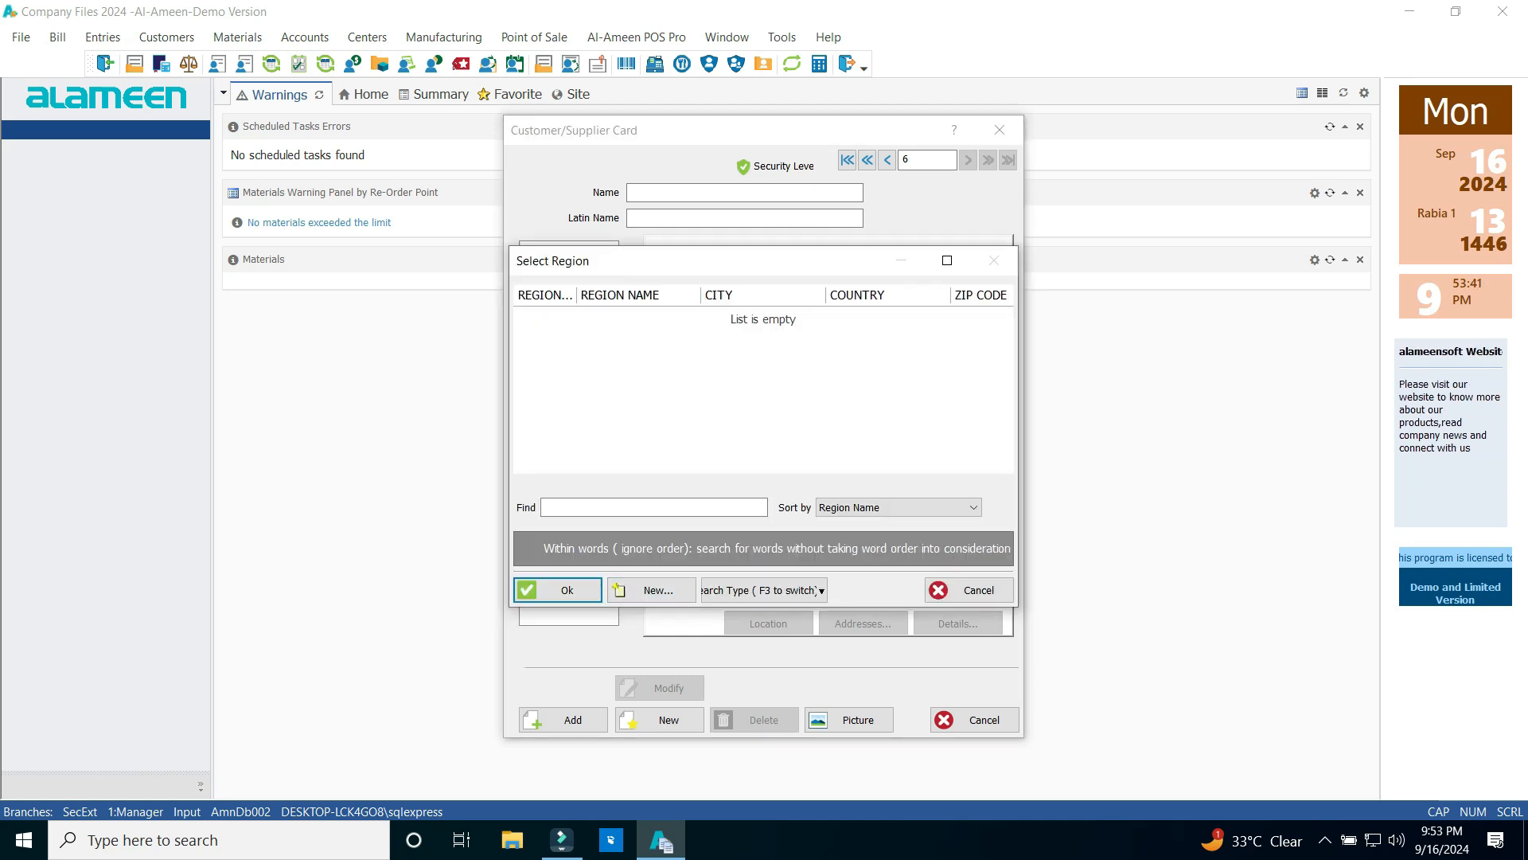
pyautogui.click(651, 590)
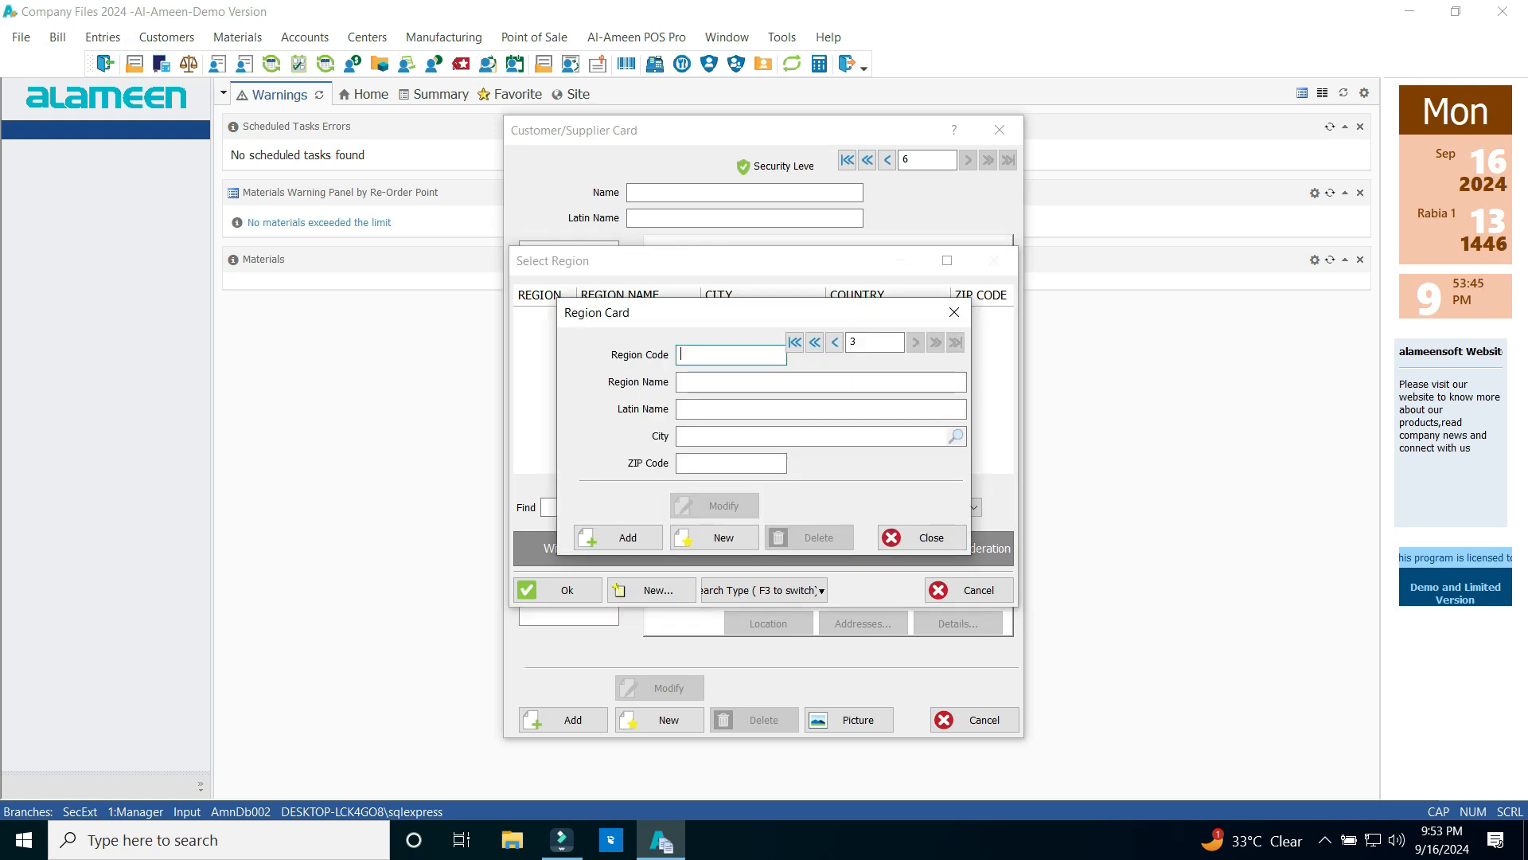
pyautogui.press('Tab')
pyautogui.press('Tab')
pyautogui.press('Tab')
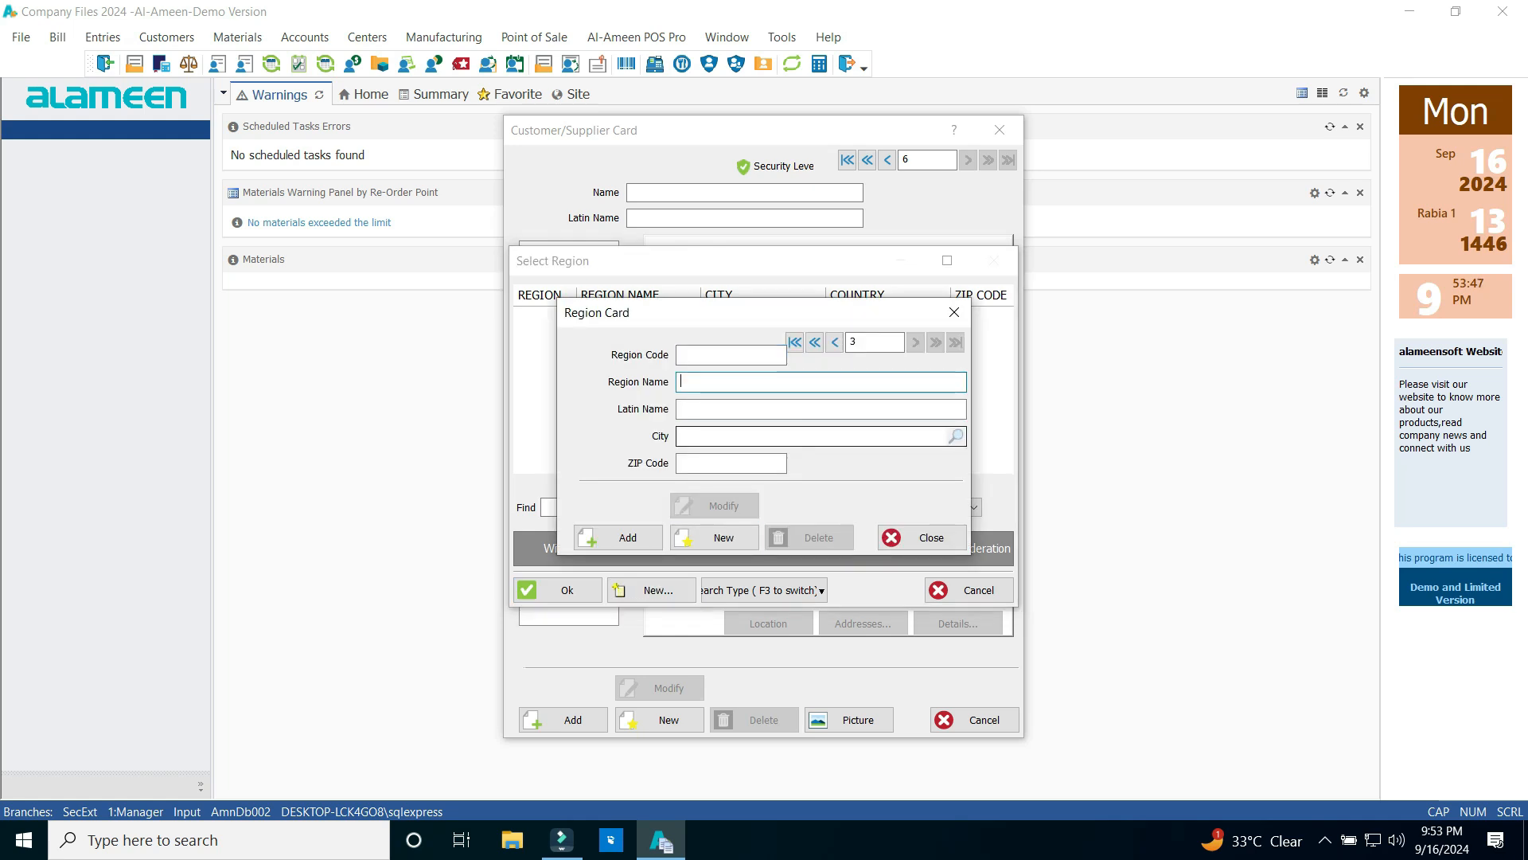
pyautogui.write('02')
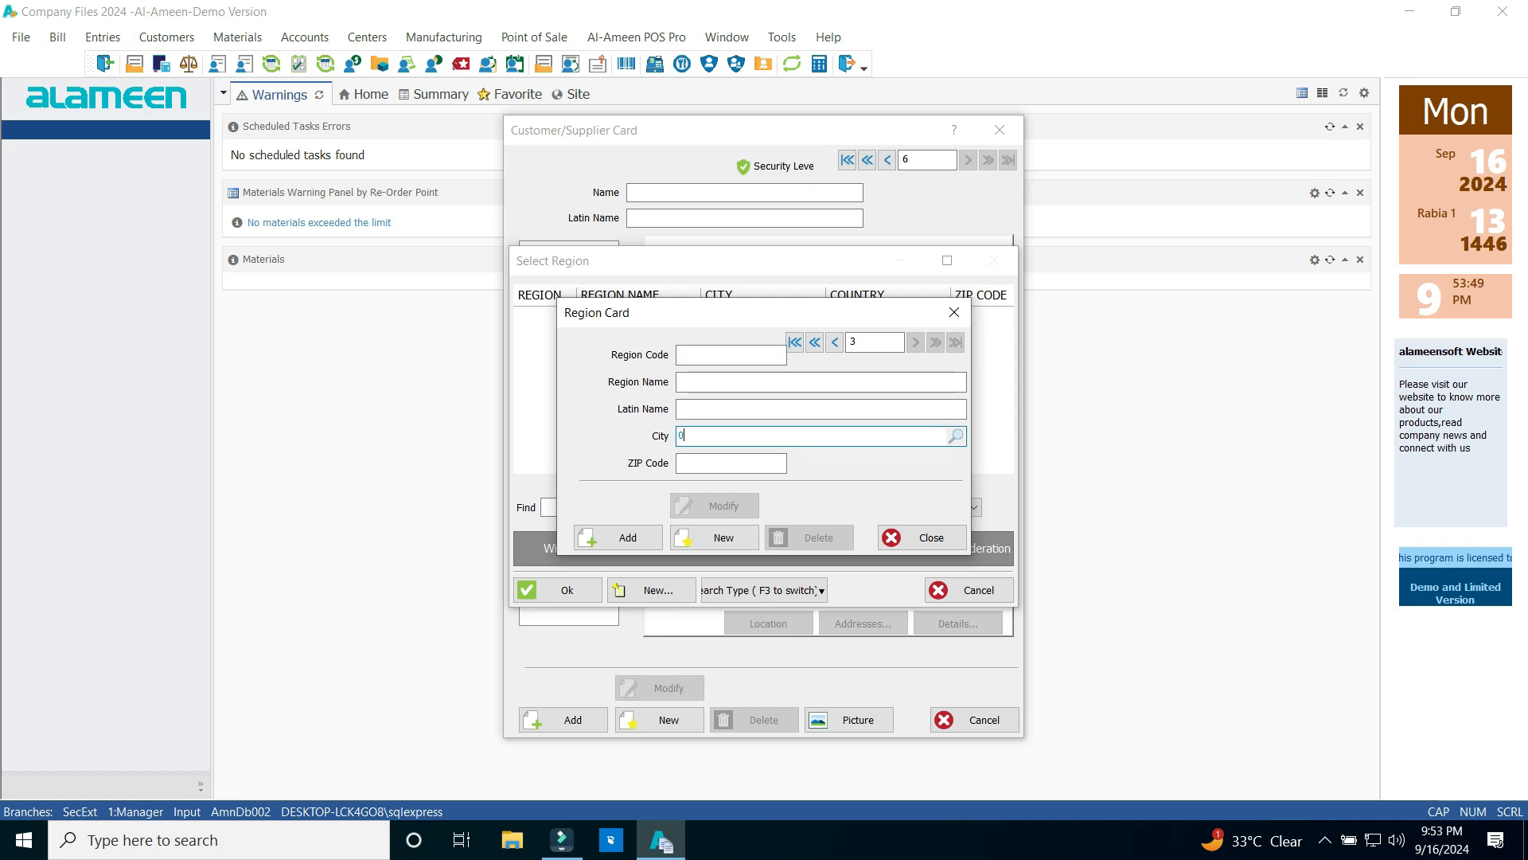
pyautogui.press('BackSpace')
pyautogui.write('102')
pyautogui.press('Return')
pyautogui.press('BackSpace')
pyautogui.press('Return')
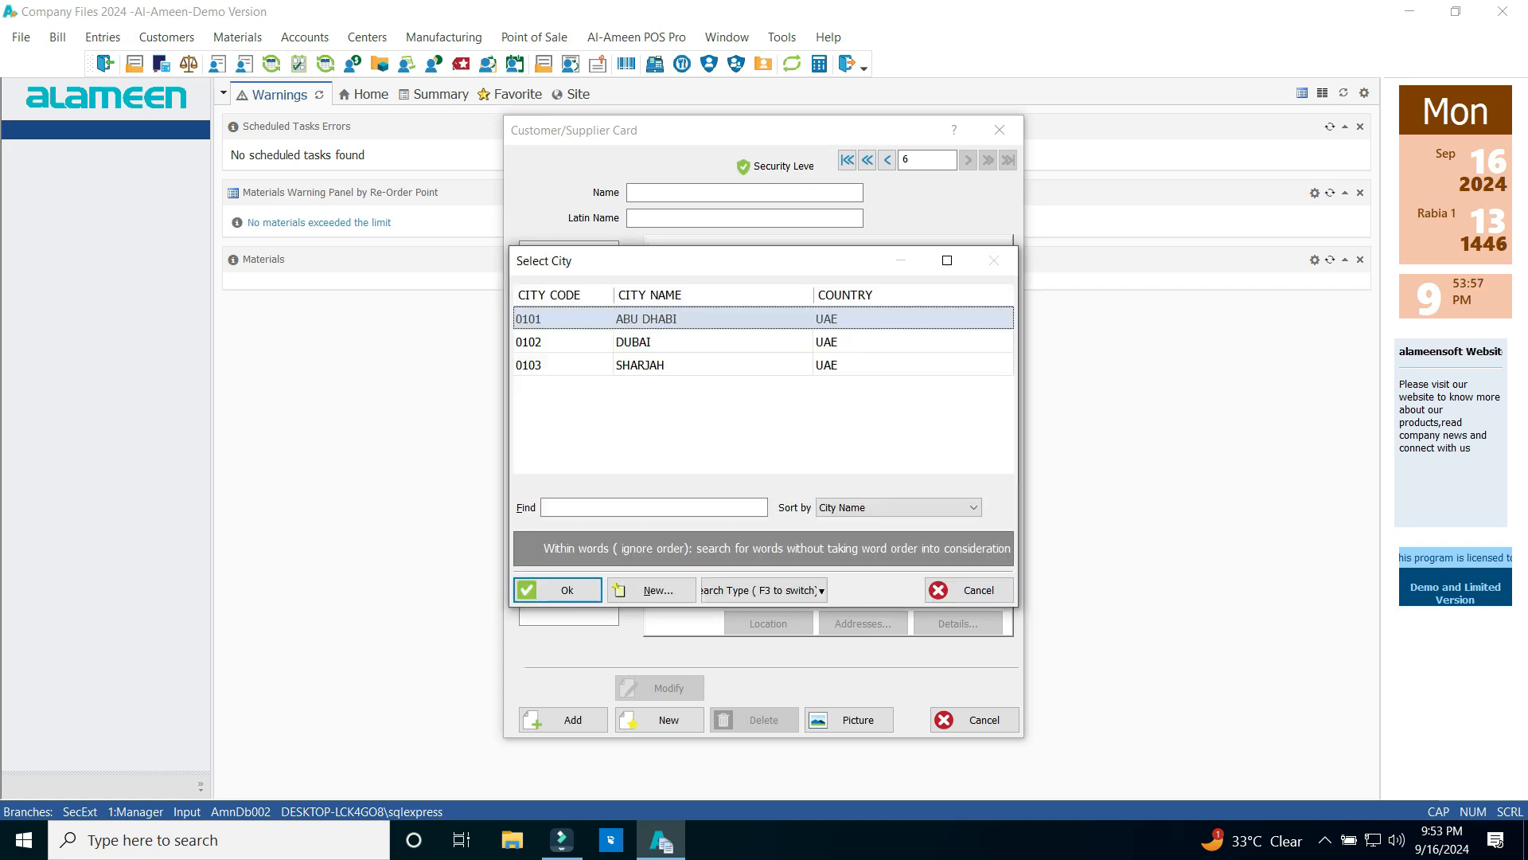
pyautogui.press('Down')
pyautogui.press('Return')
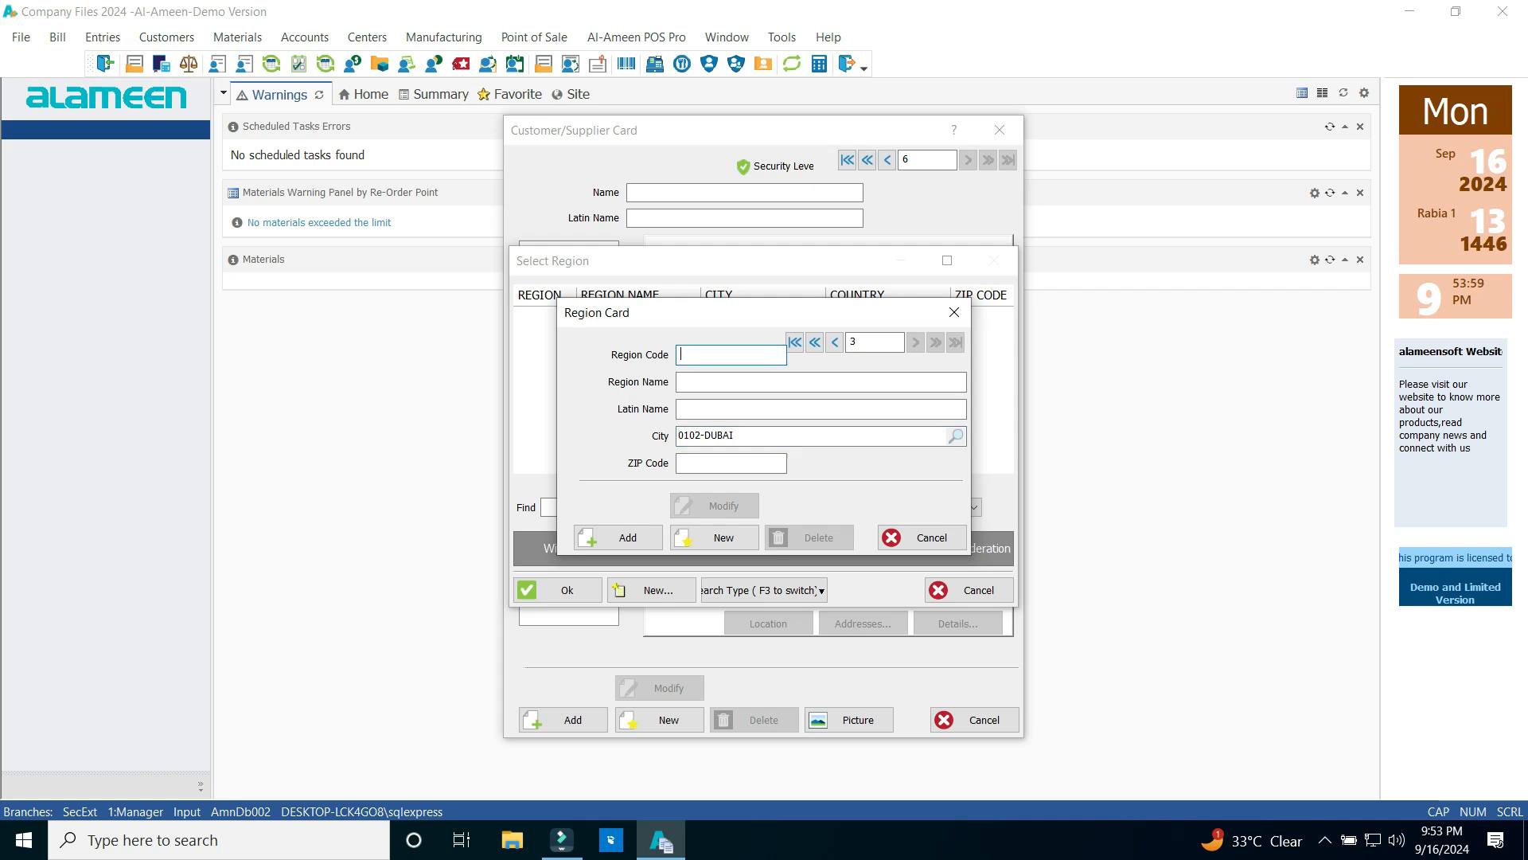
pyautogui.write('010201')
pyautogui.press('Tab')
pyautogui.press('Tab')
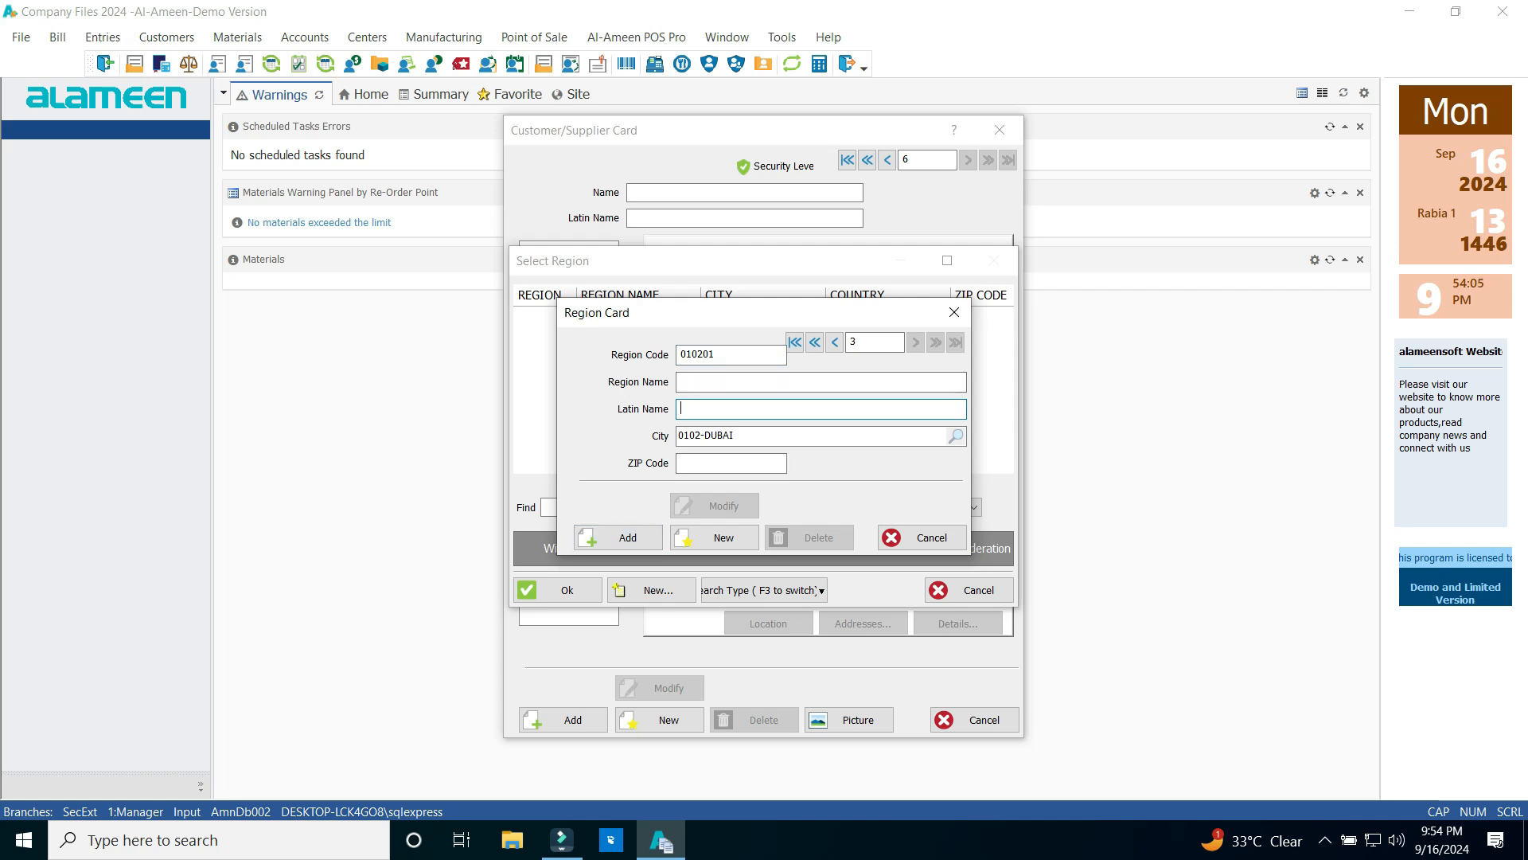
pyautogui.click(954, 312)
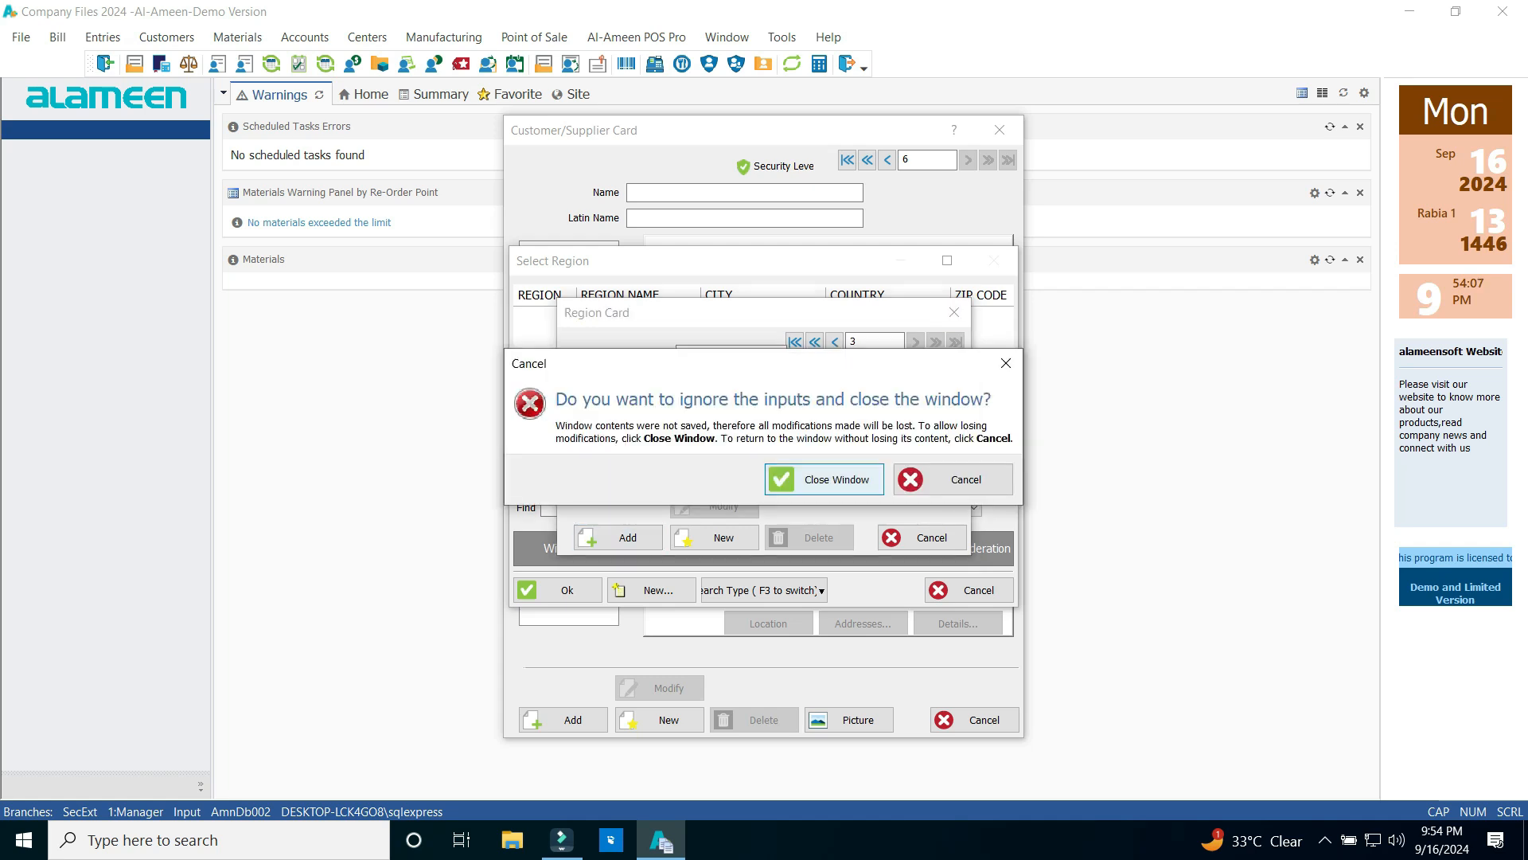
pyautogui.click(824, 478)
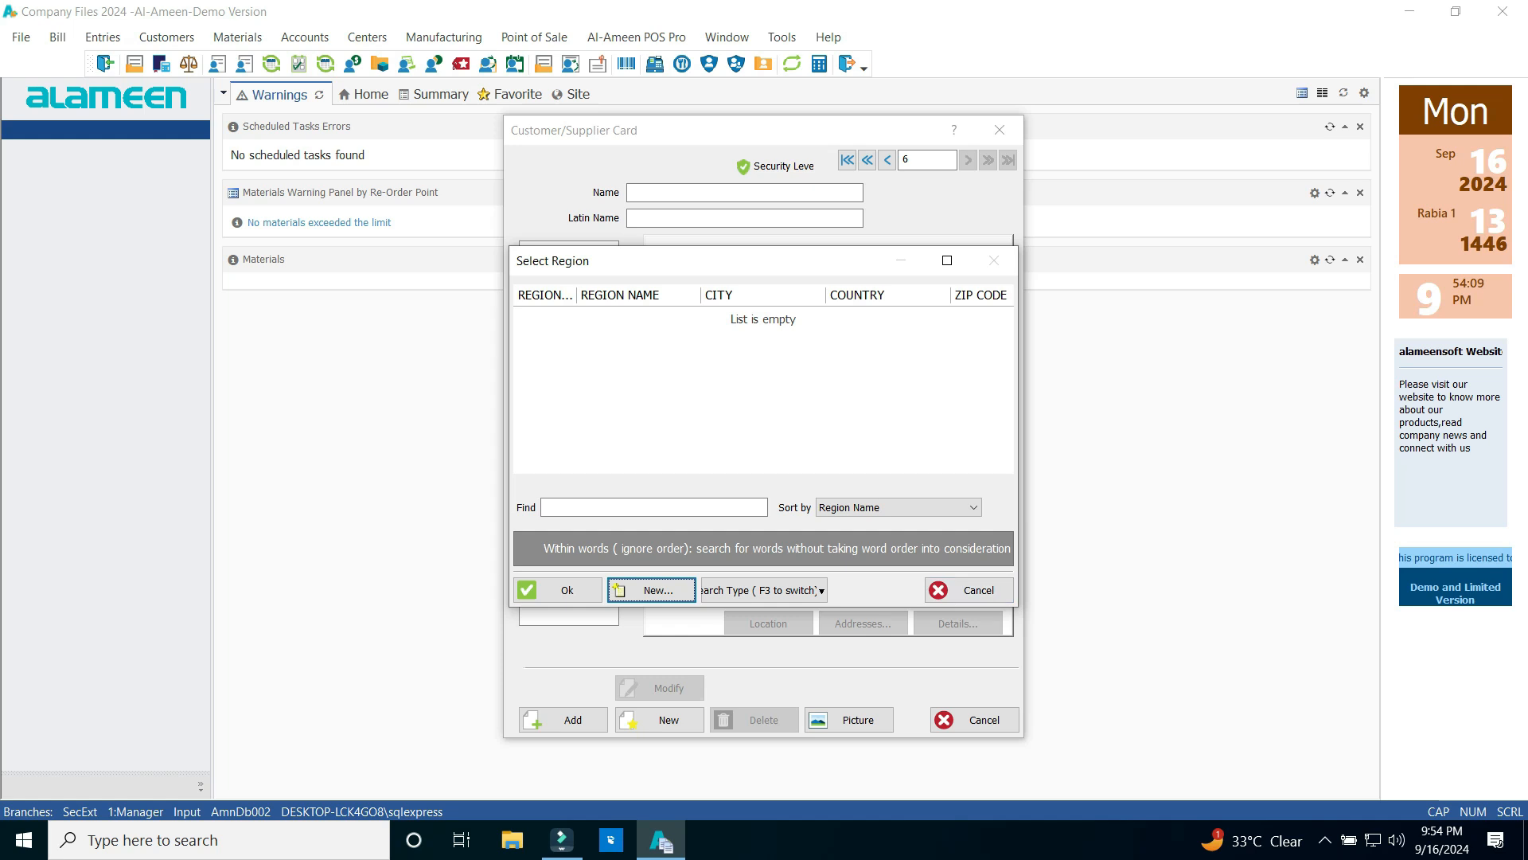
pyautogui.click(969, 590)
# Set the city back to ABU DHABI and region to YAS, then close the card without saving
pyautogui.doubleClick(780, 319)
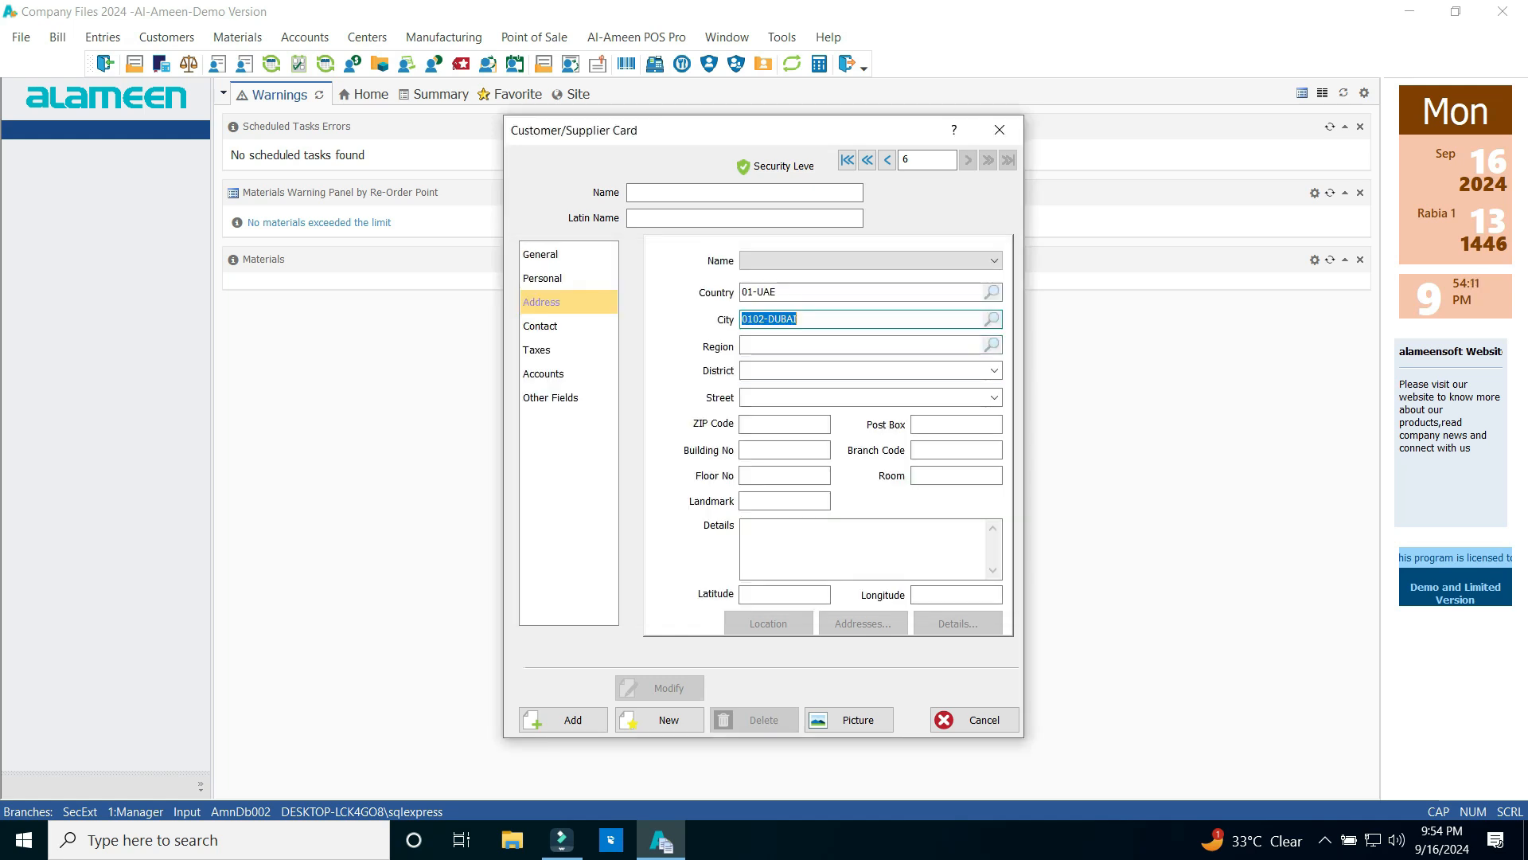
pyautogui.write('AB')
pyautogui.press('Return')
pyautogui.press('Tab')
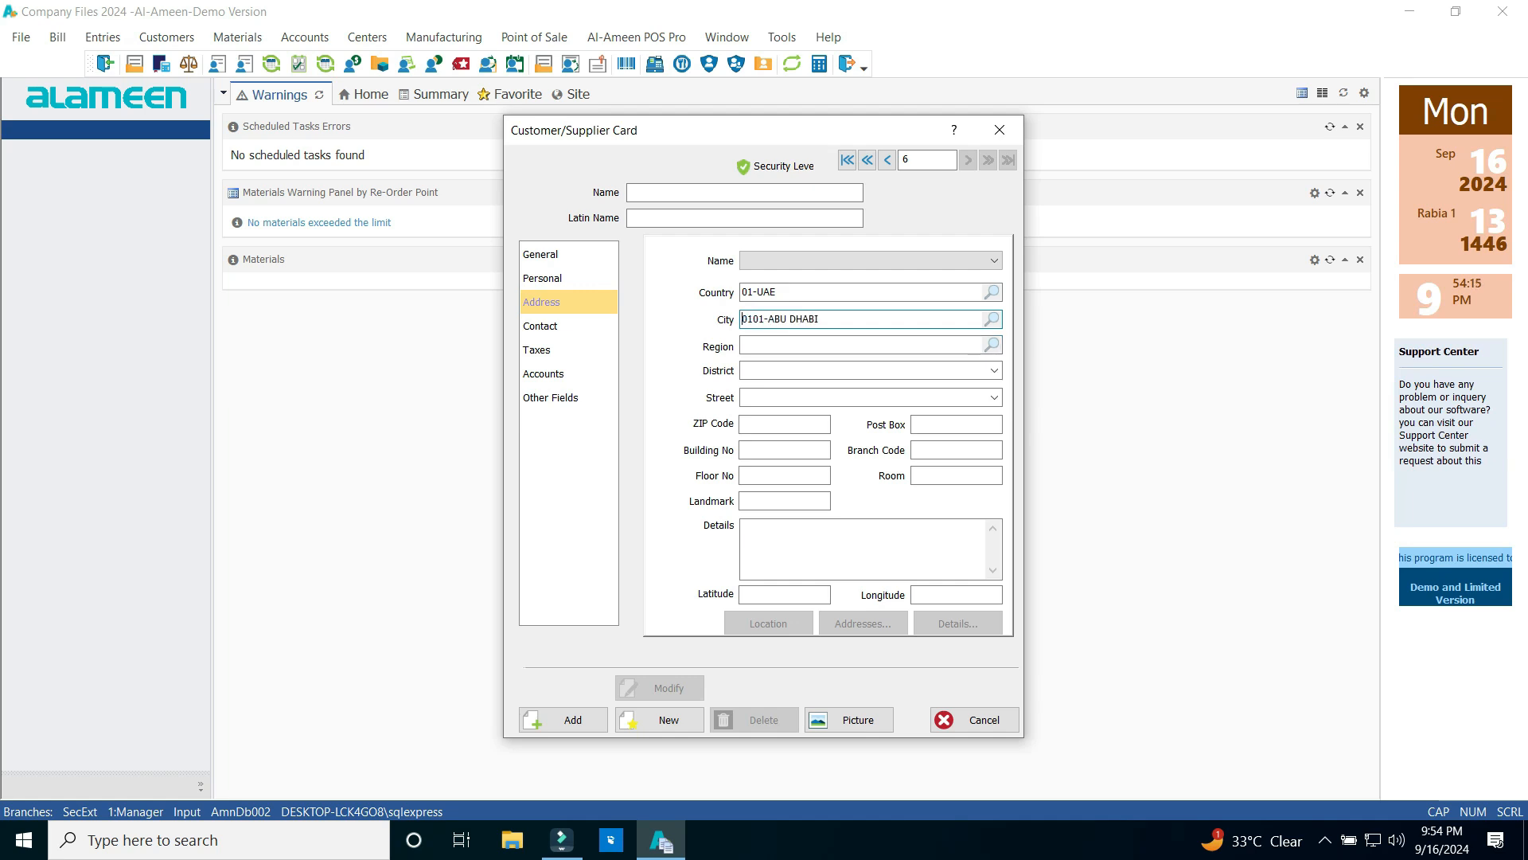
pyautogui.write('YAS')
pyautogui.press('Return')
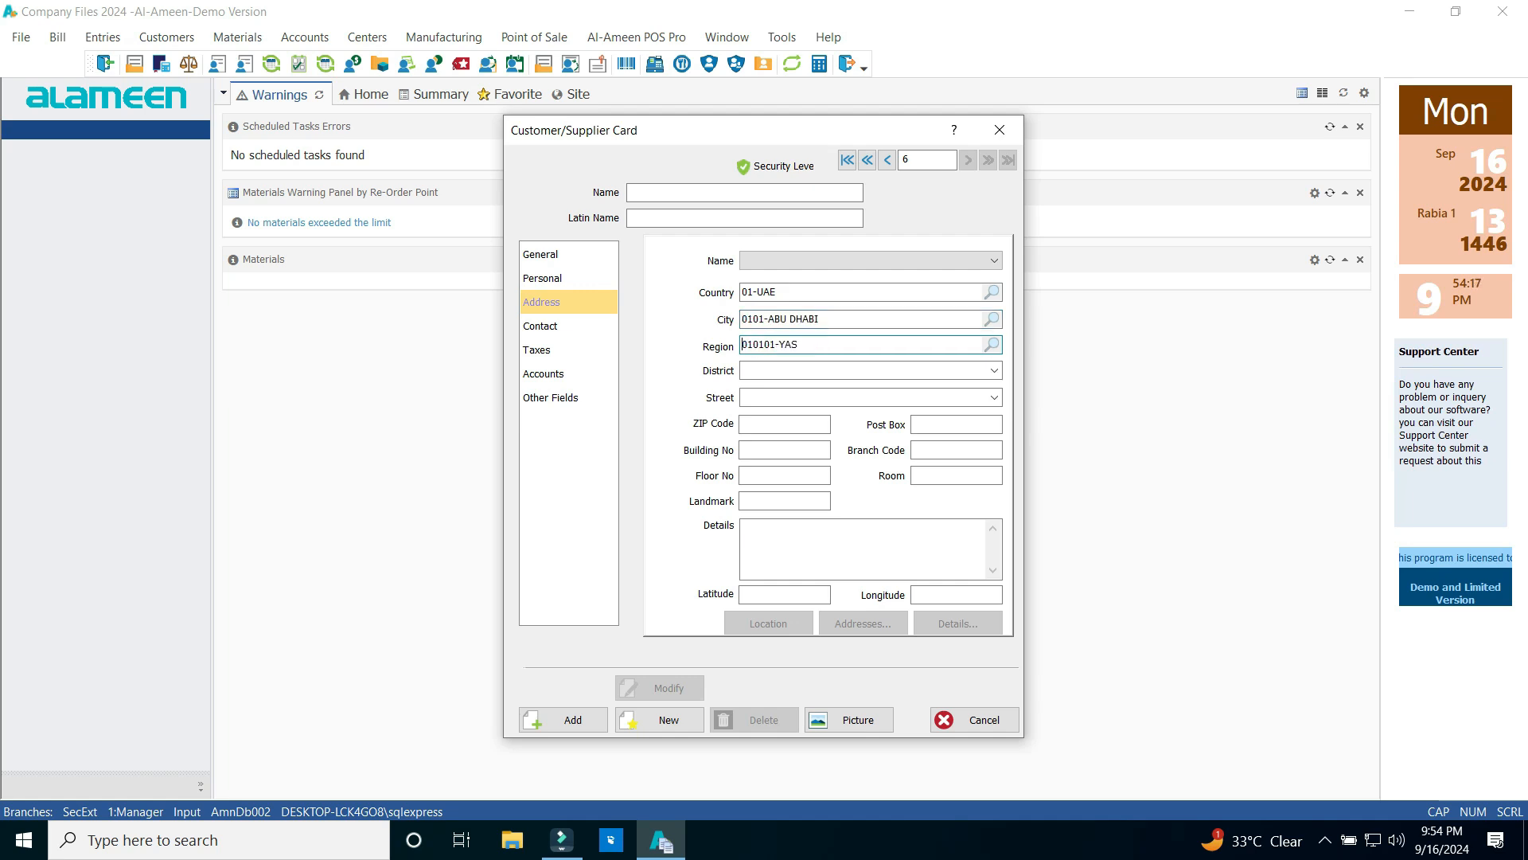
pyautogui.click(796, 546)
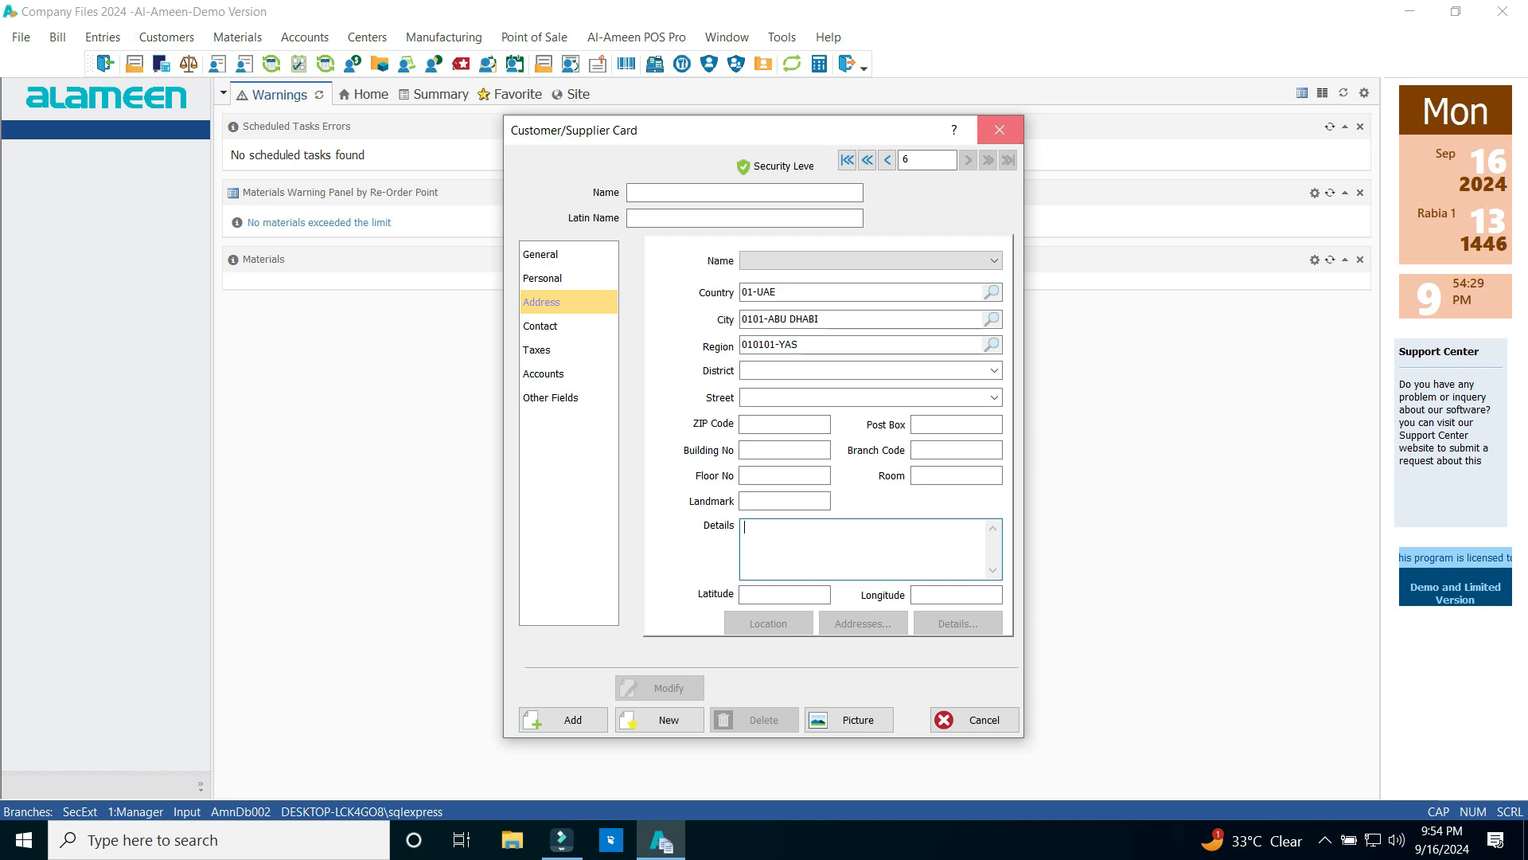
pyautogui.click(999, 130)
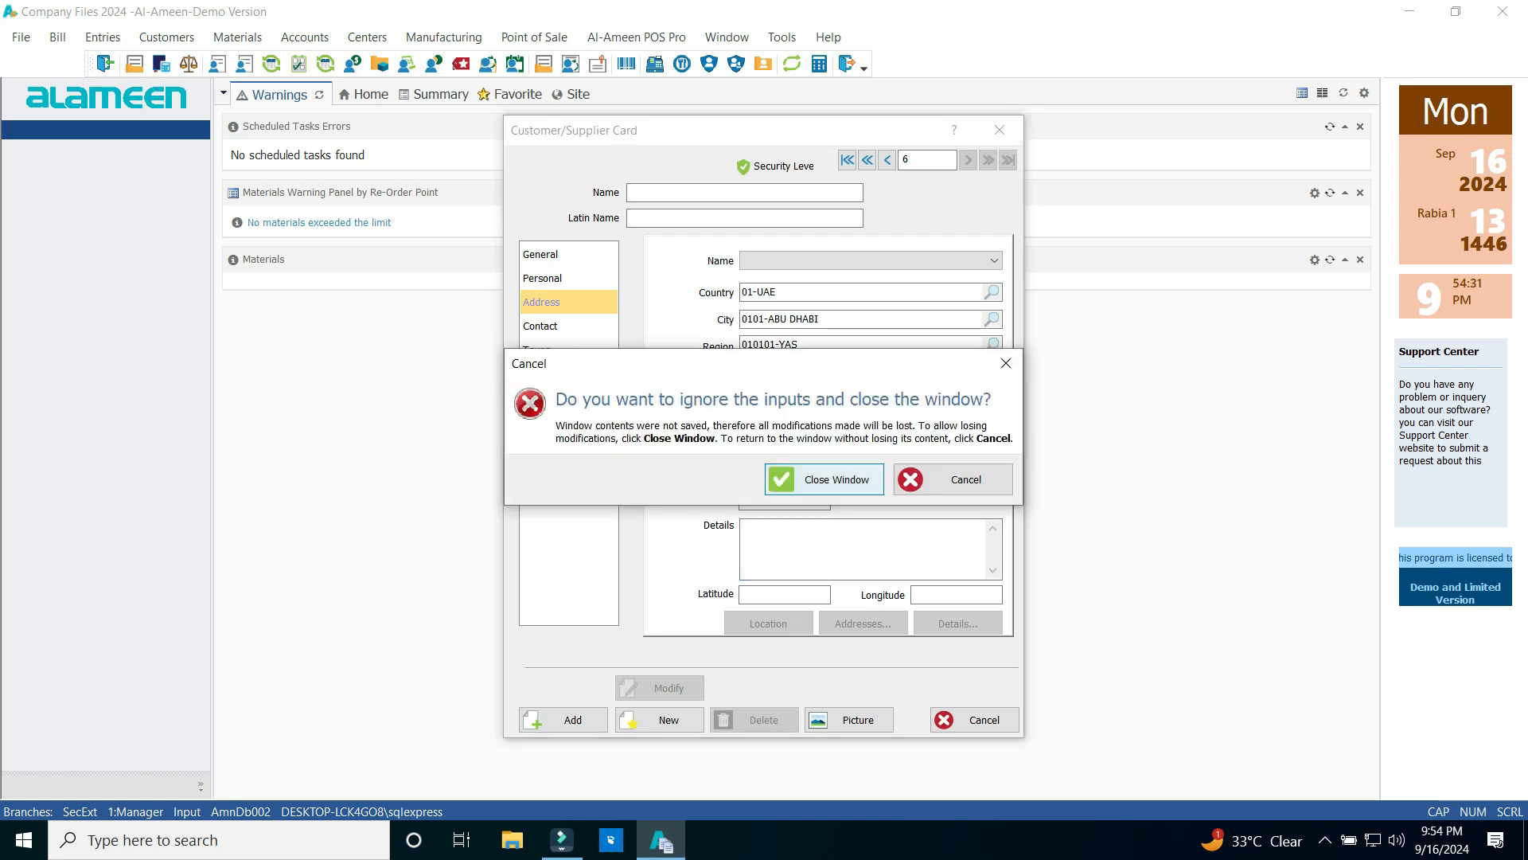
pyautogui.click(824, 479)
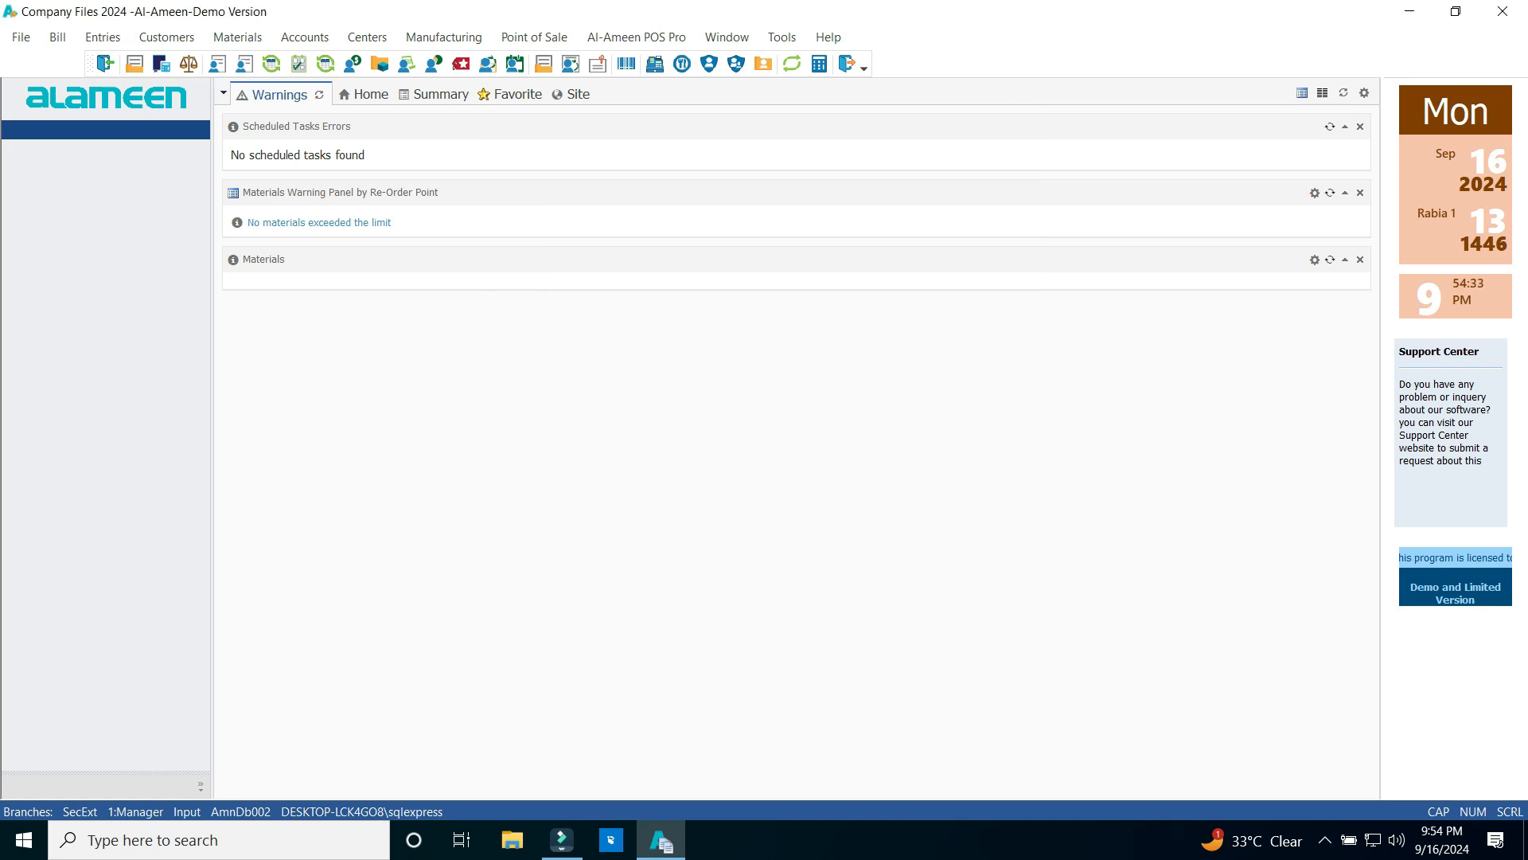